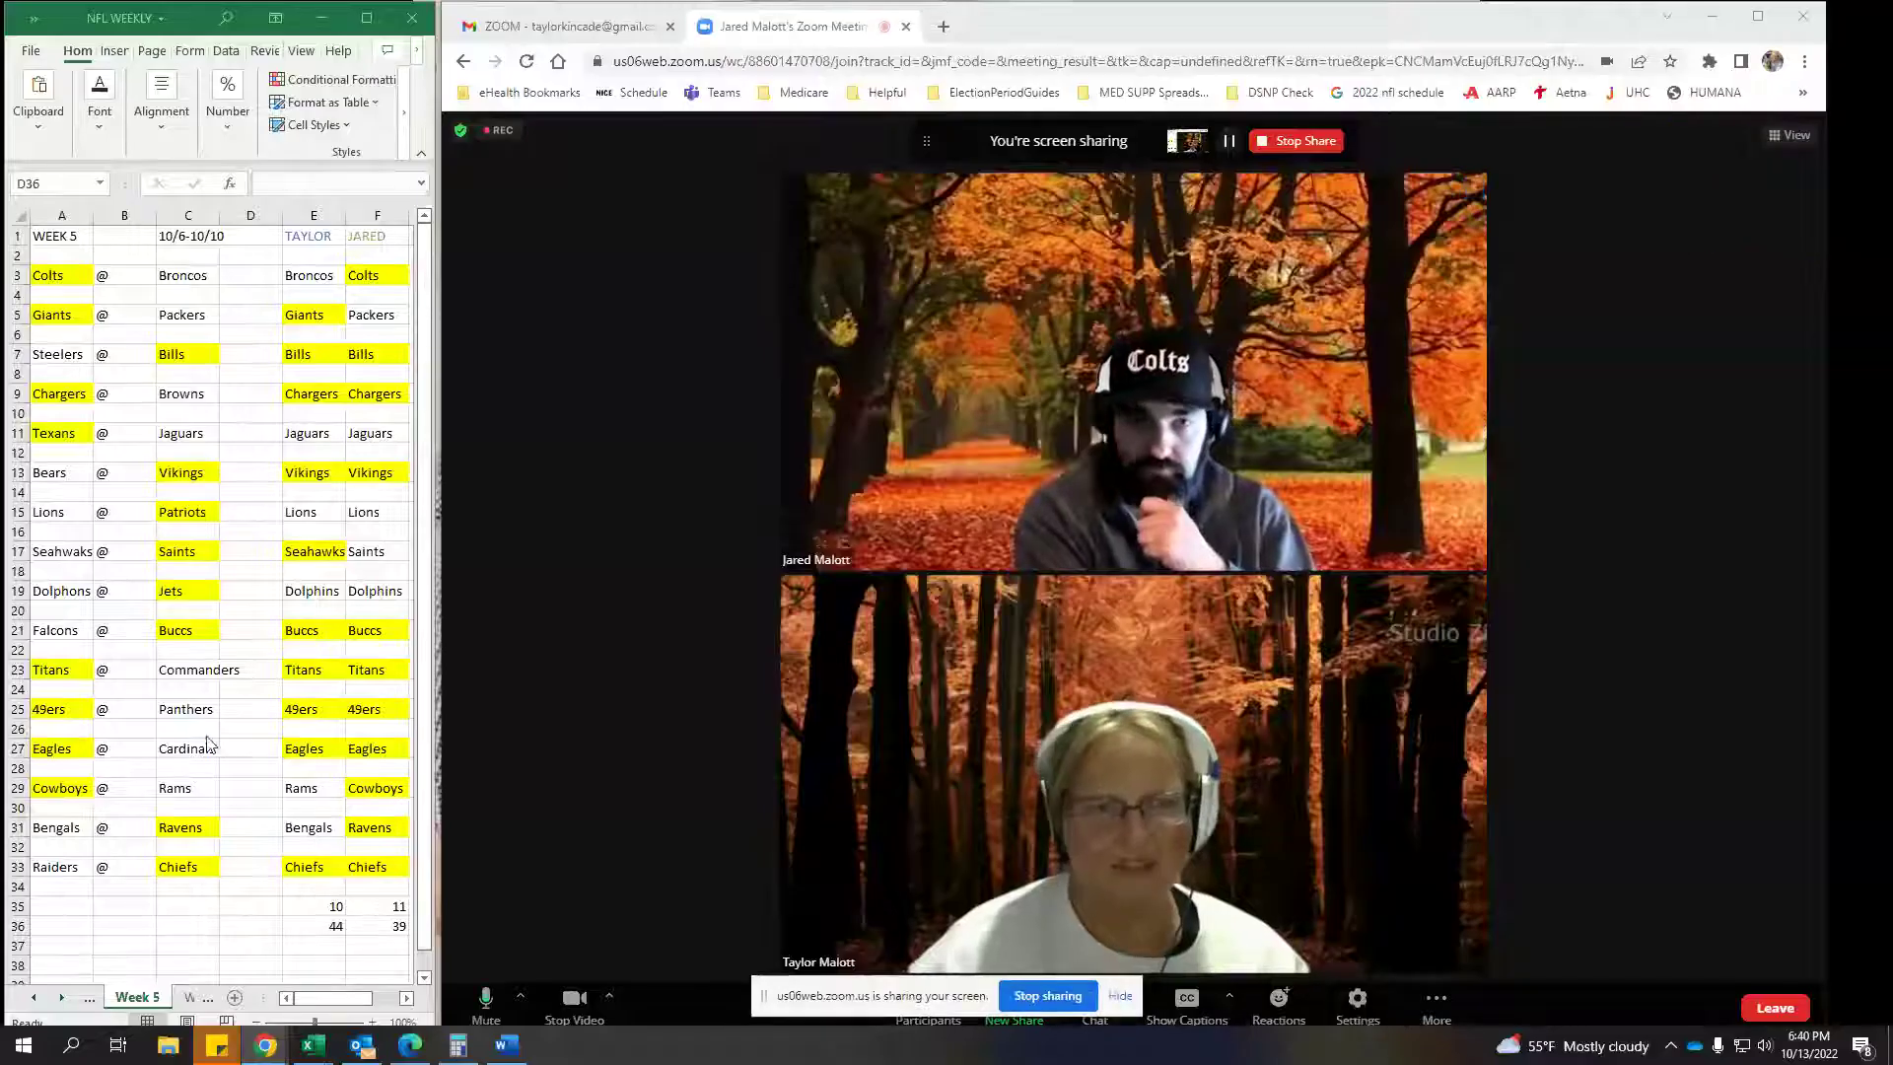
On the Week 6 sheet, enter Bears in E3 and Washington in F3 for Washington @ Bears
left_click(191, 997)
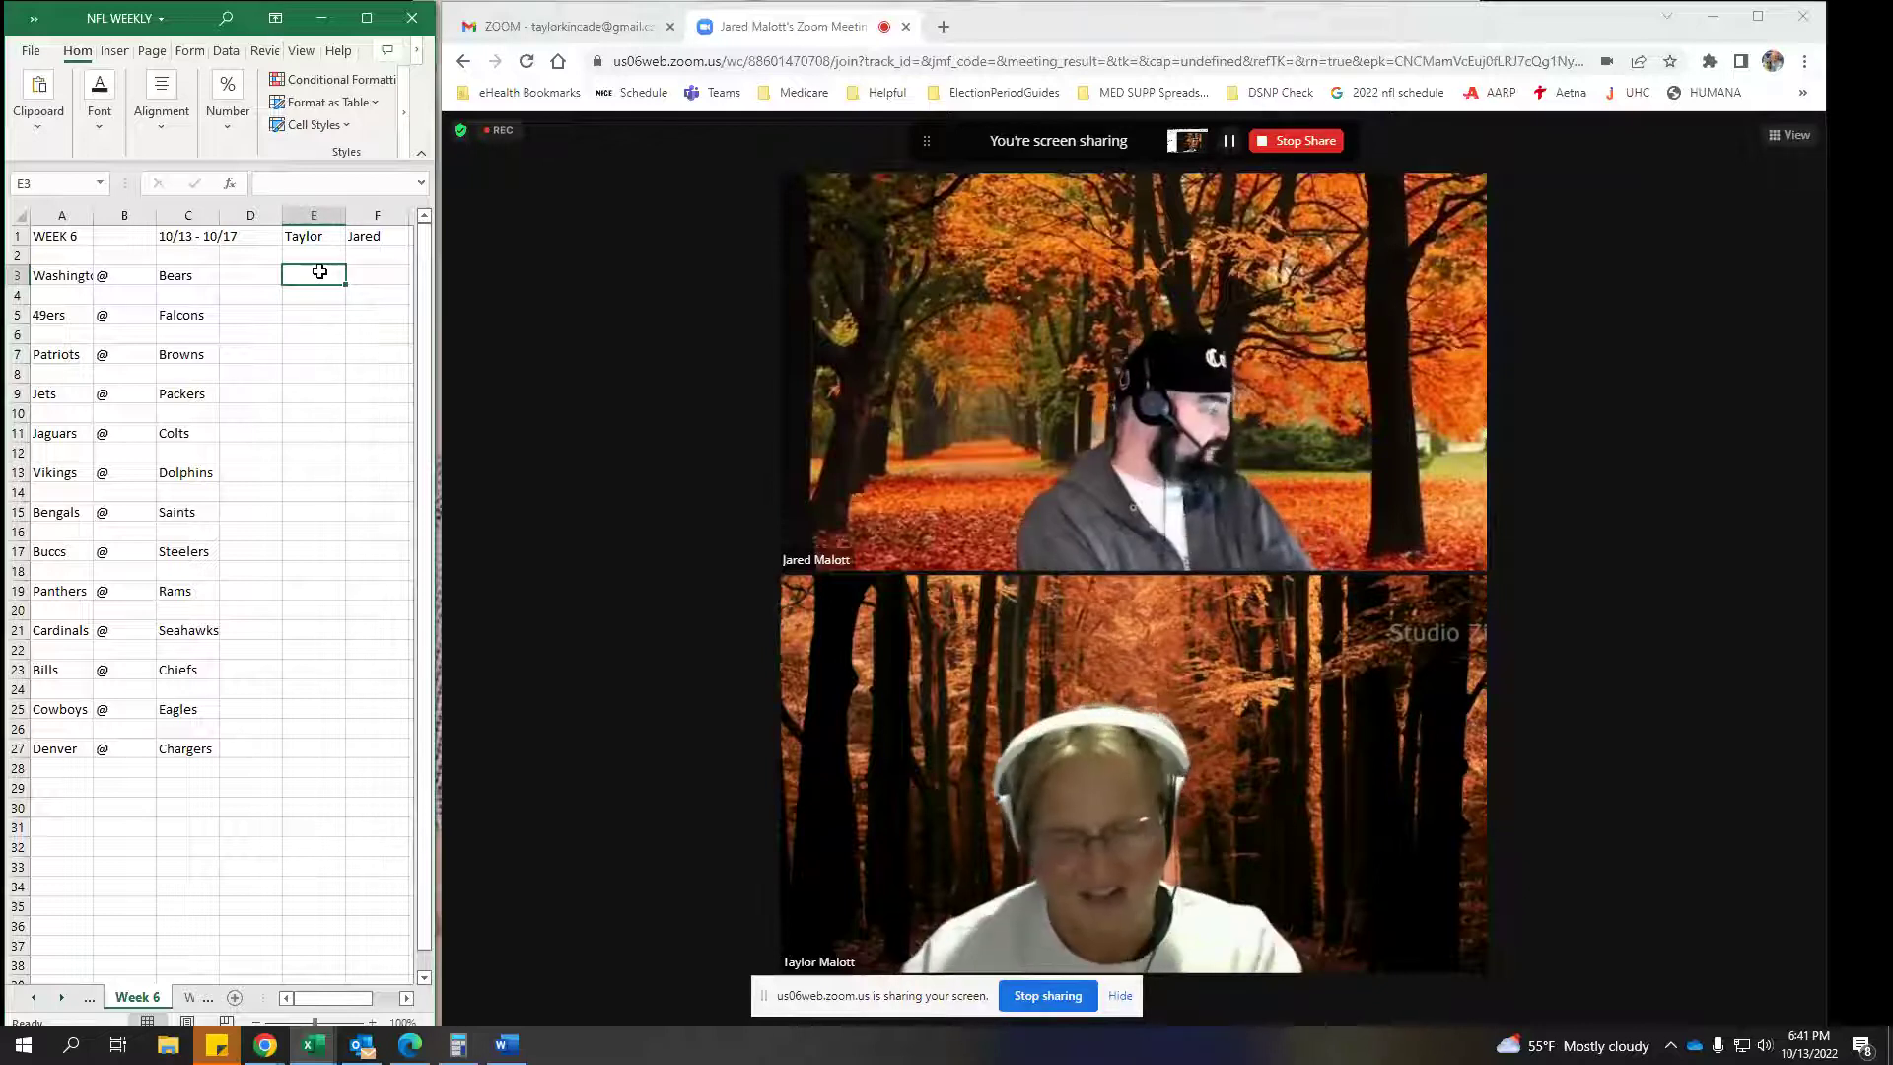
type("Bears")
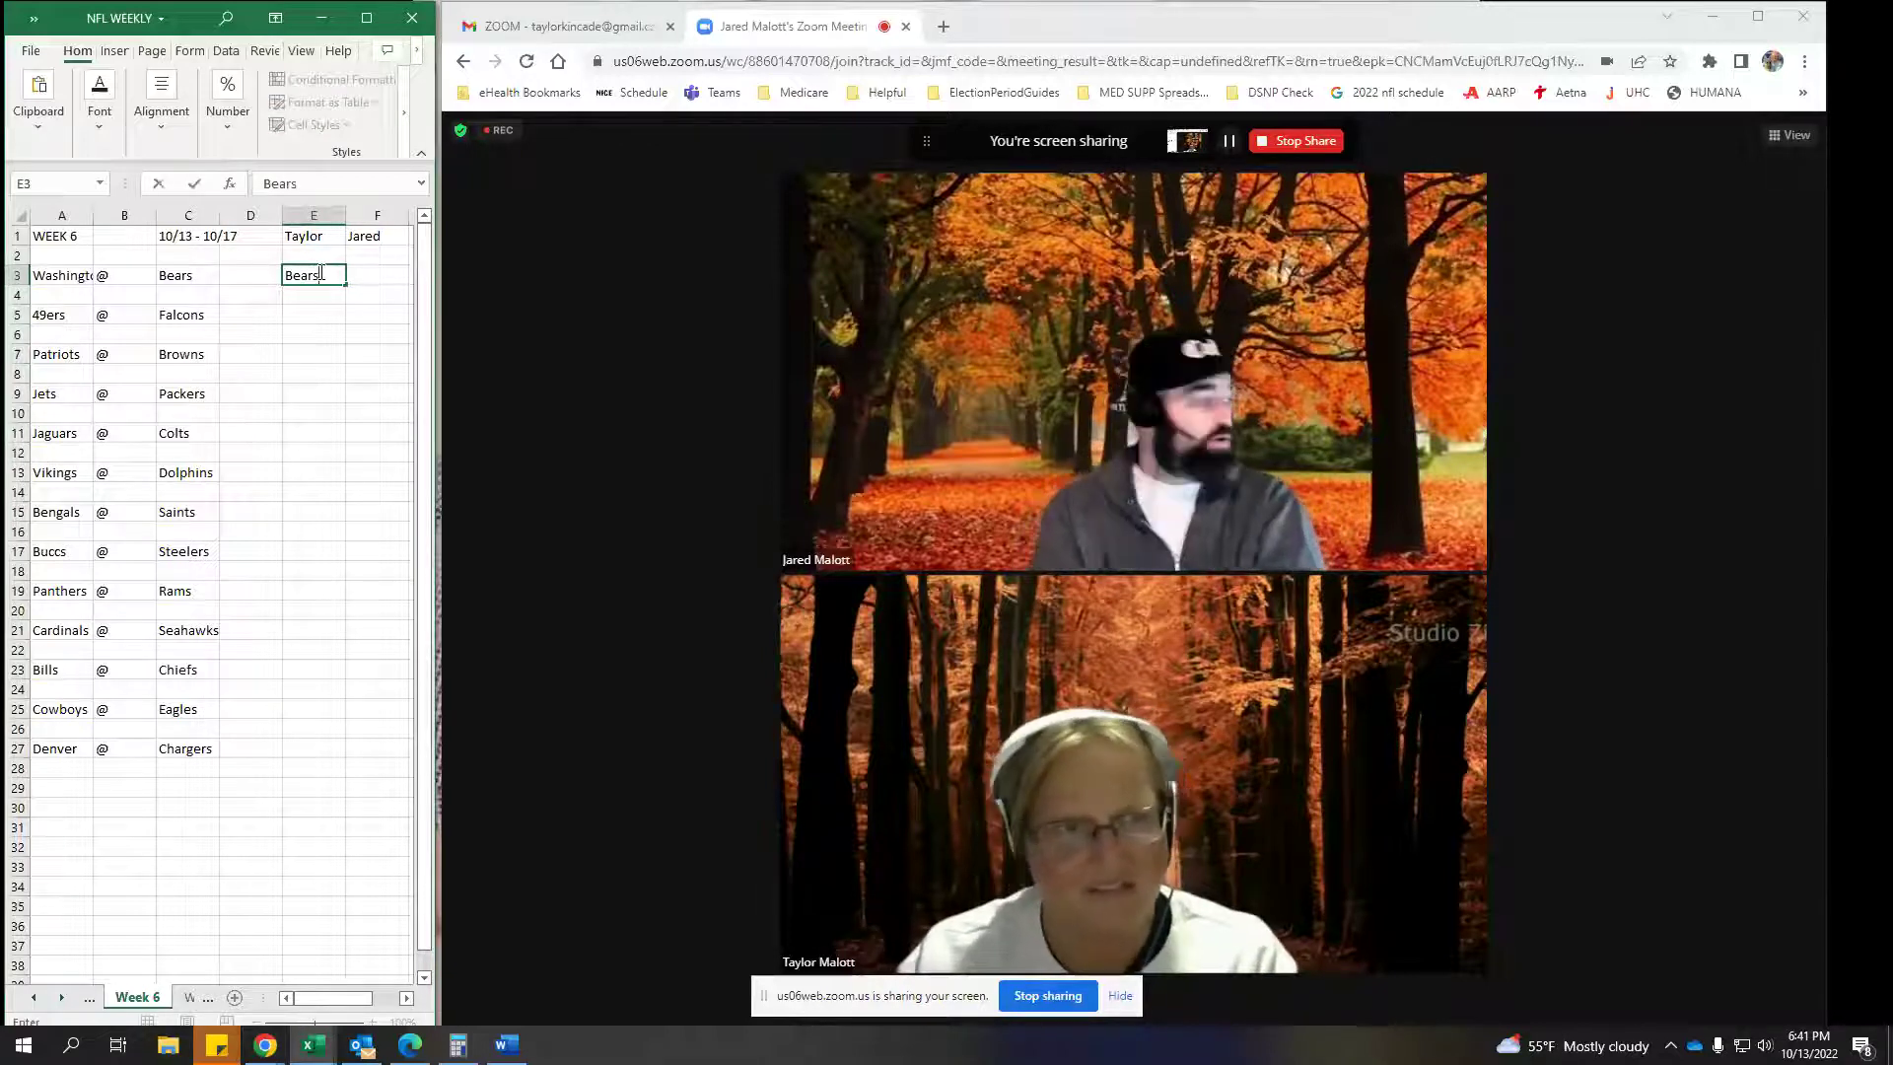
left_click(356, 277)
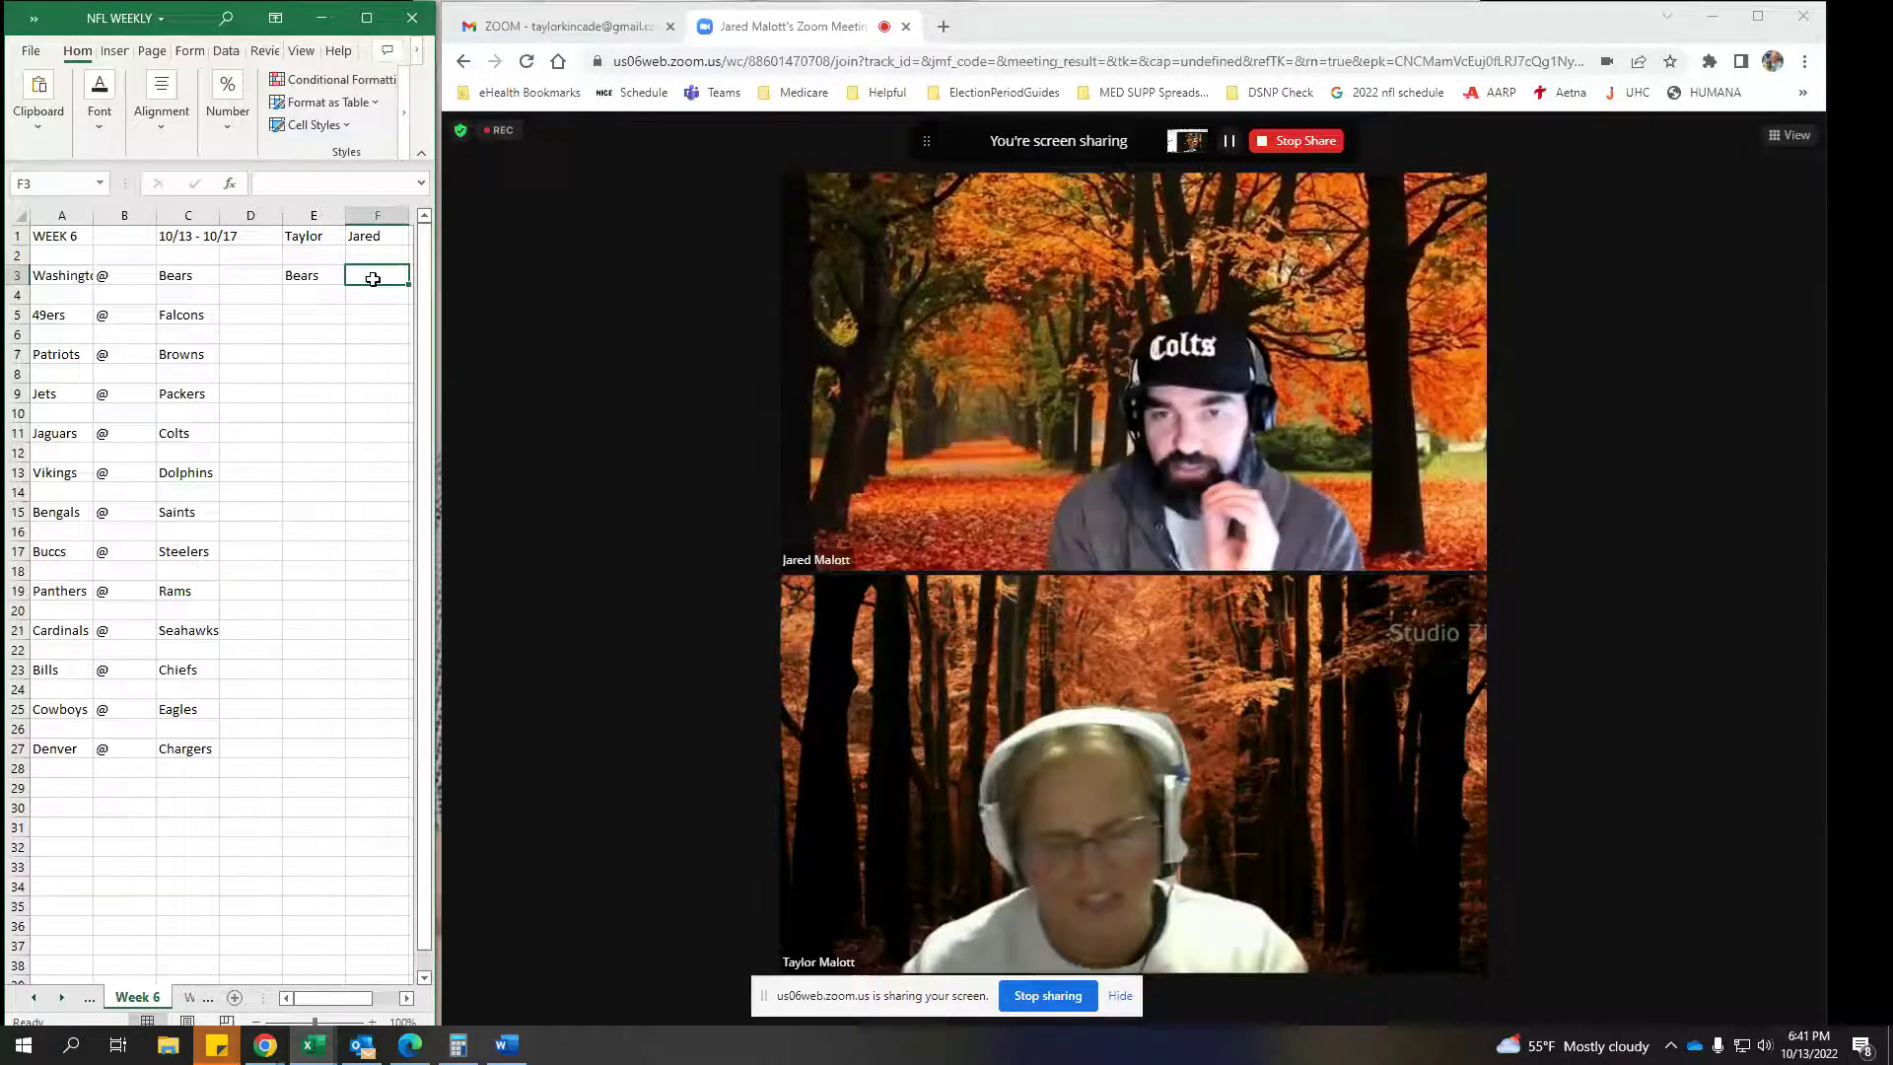
type("Washing")
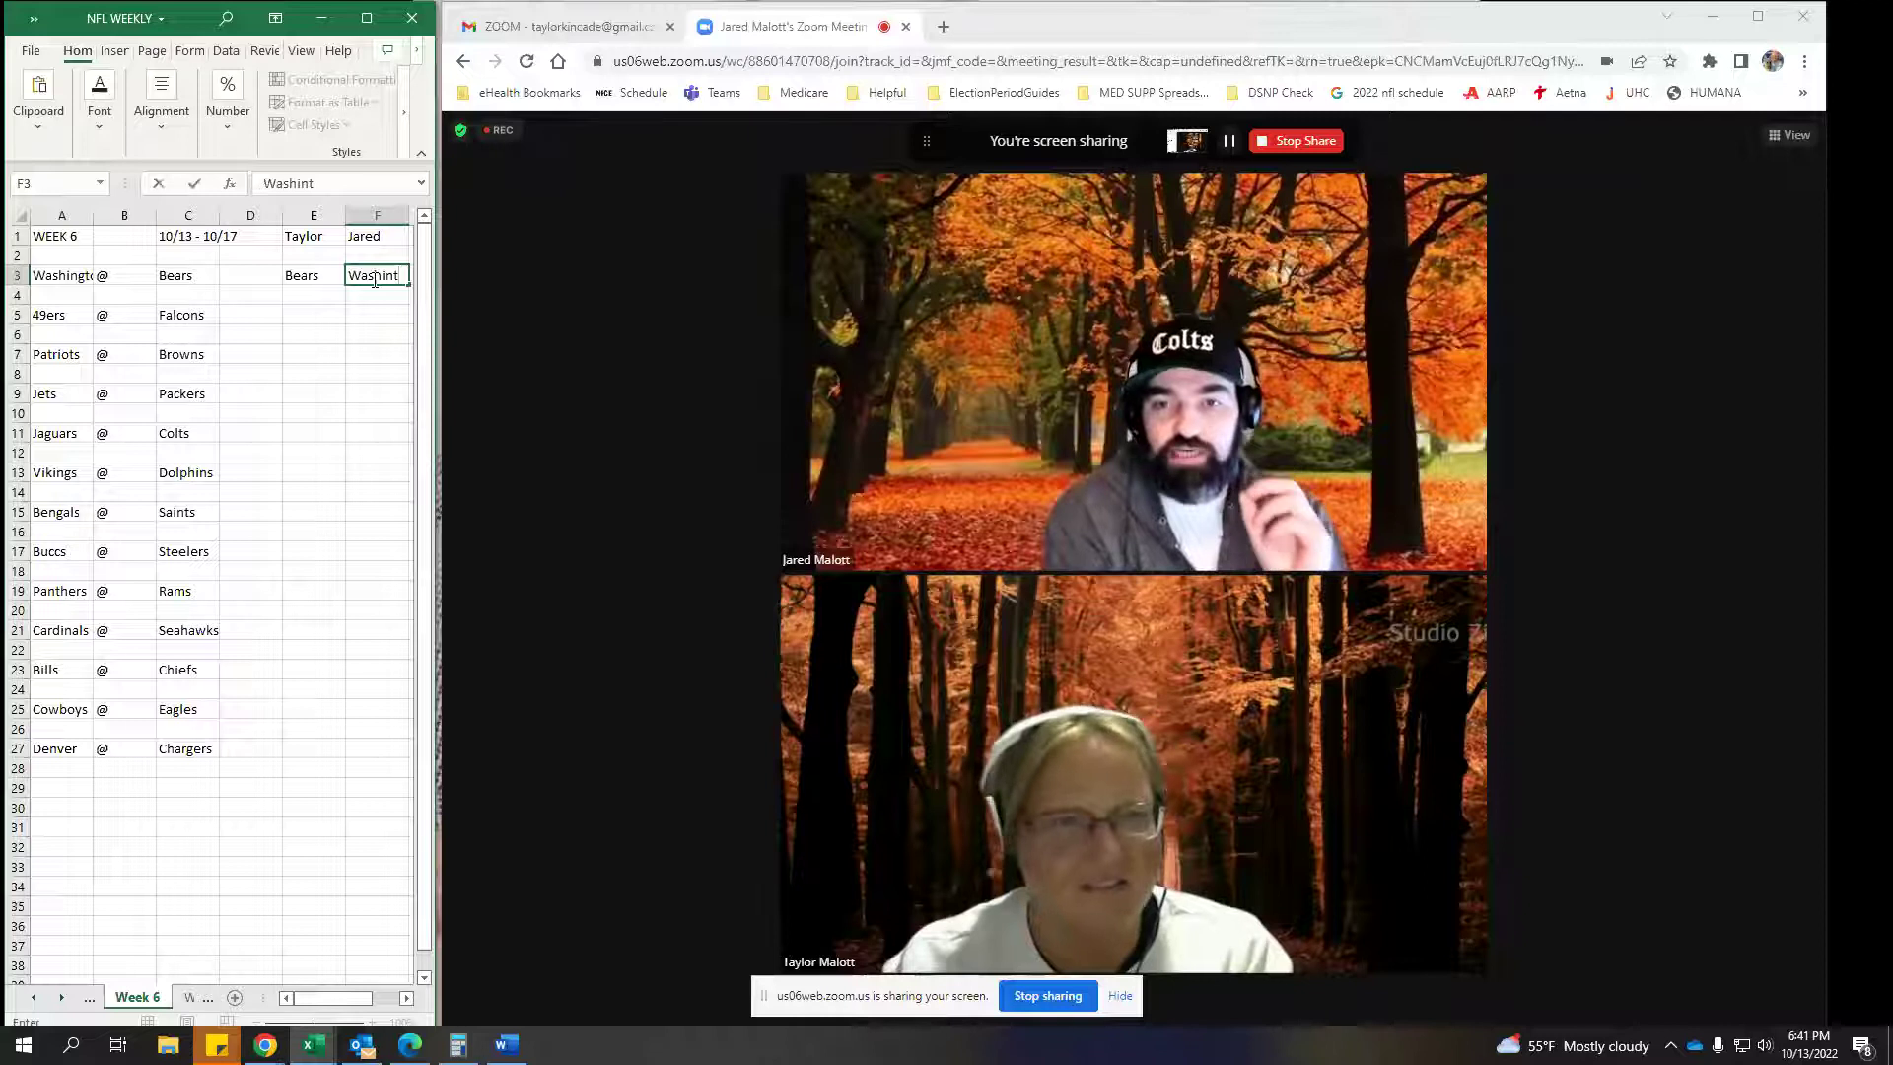
type("ton")
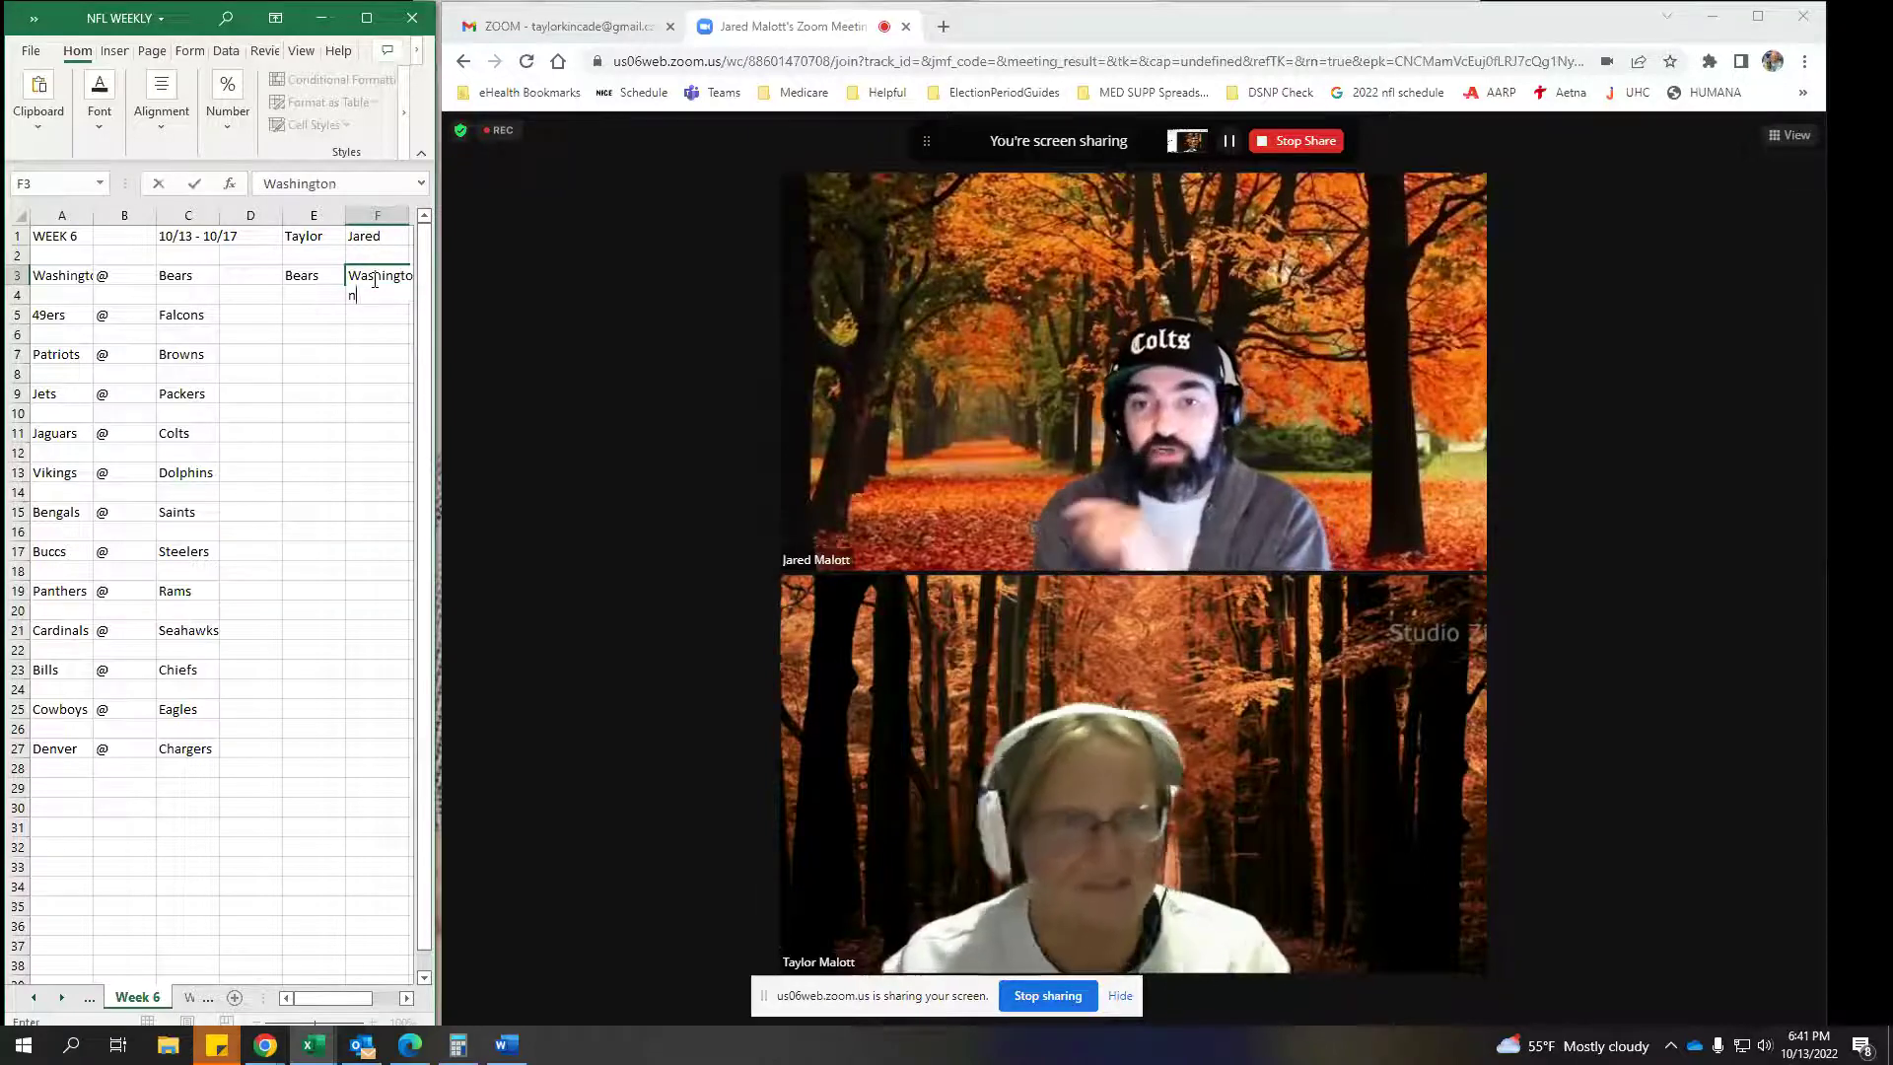
left_click(313, 314)
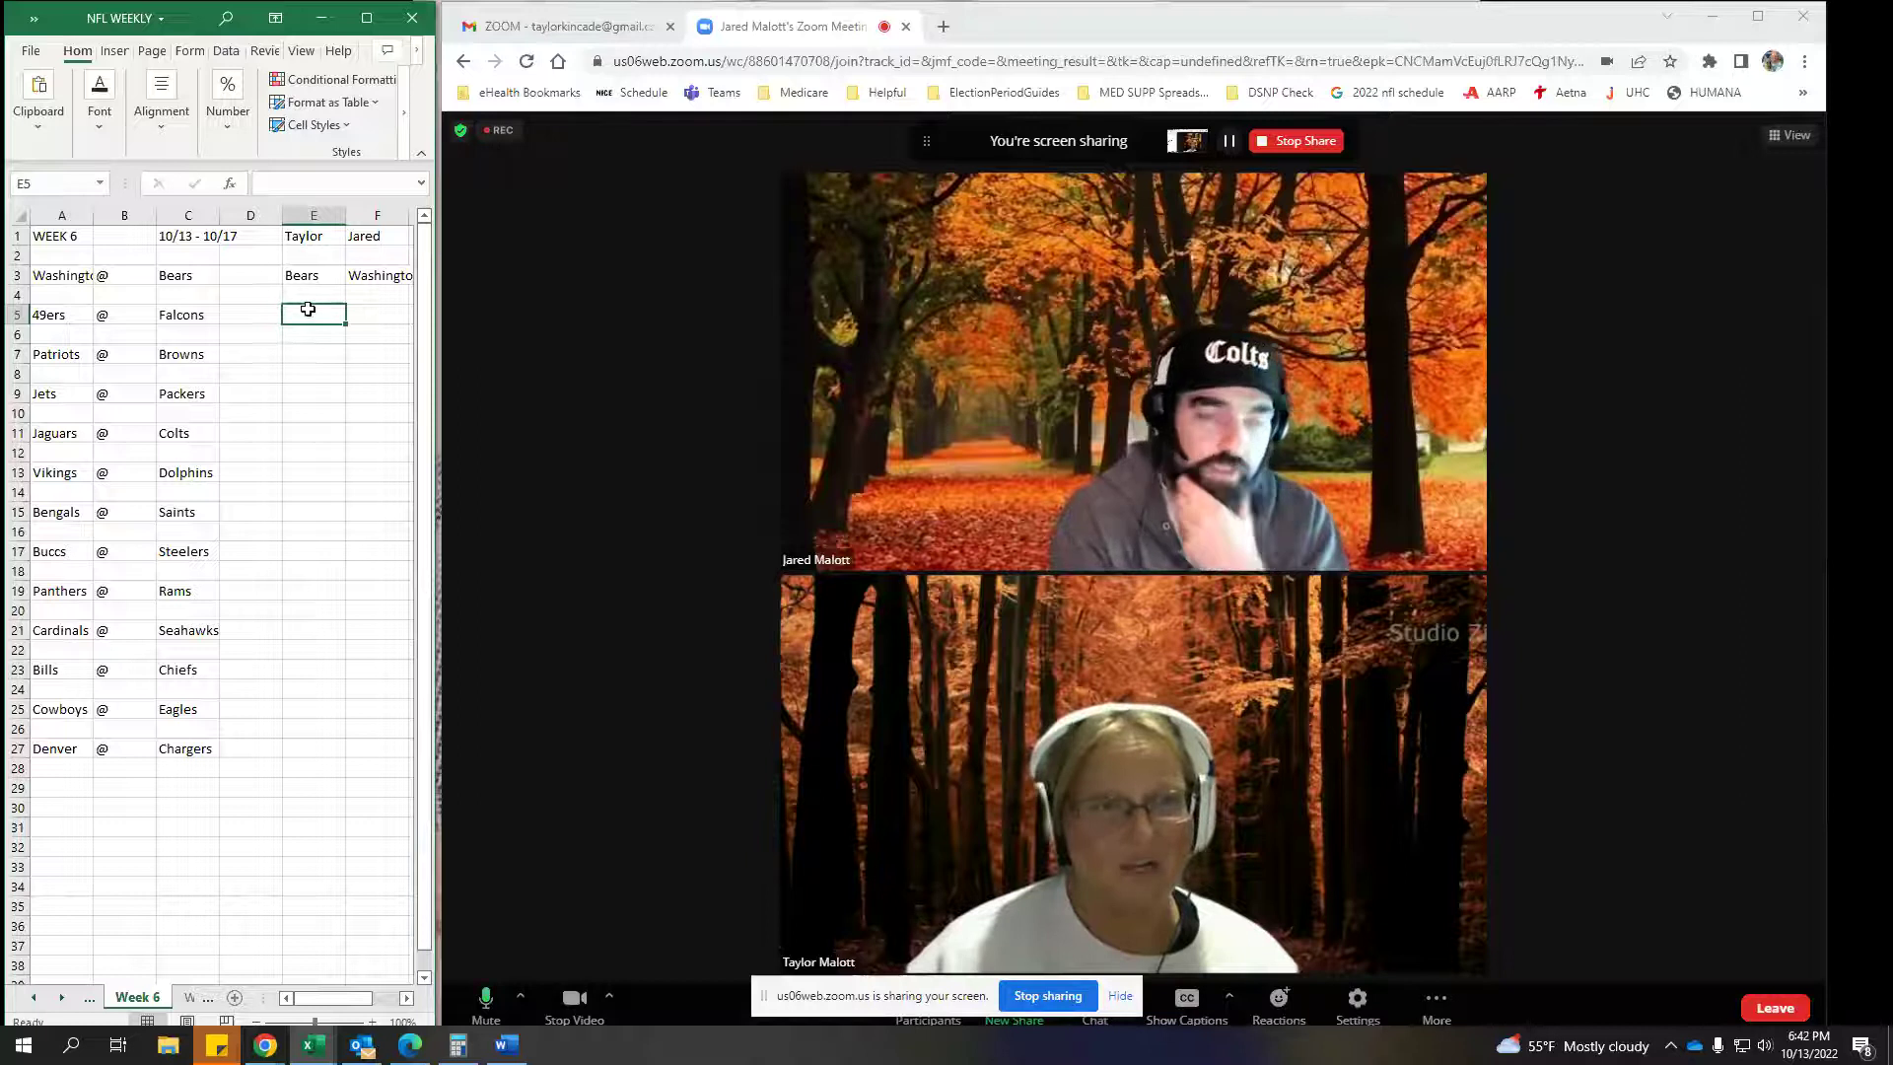
Enter 49ers as both Taylor's and Jared's pick in E5 and F5
type("4")
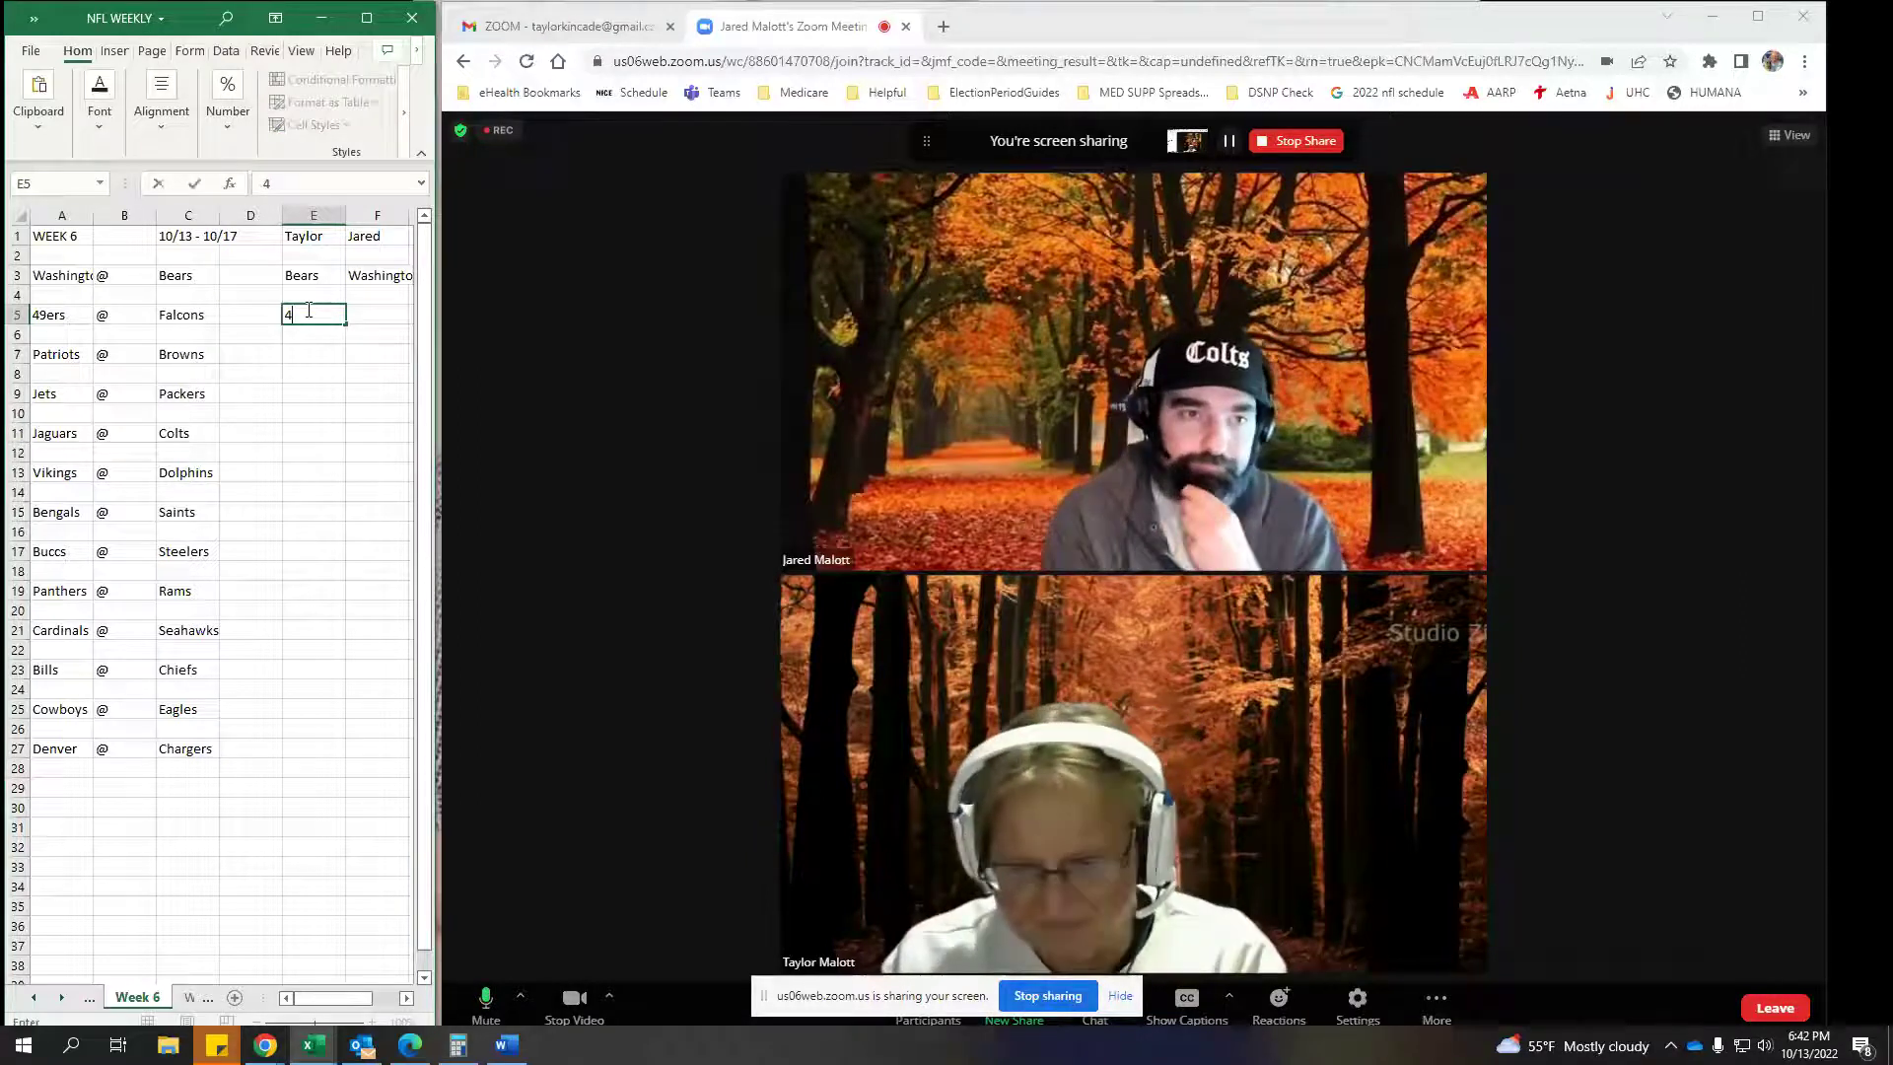
type("9ers")
key("Tab")
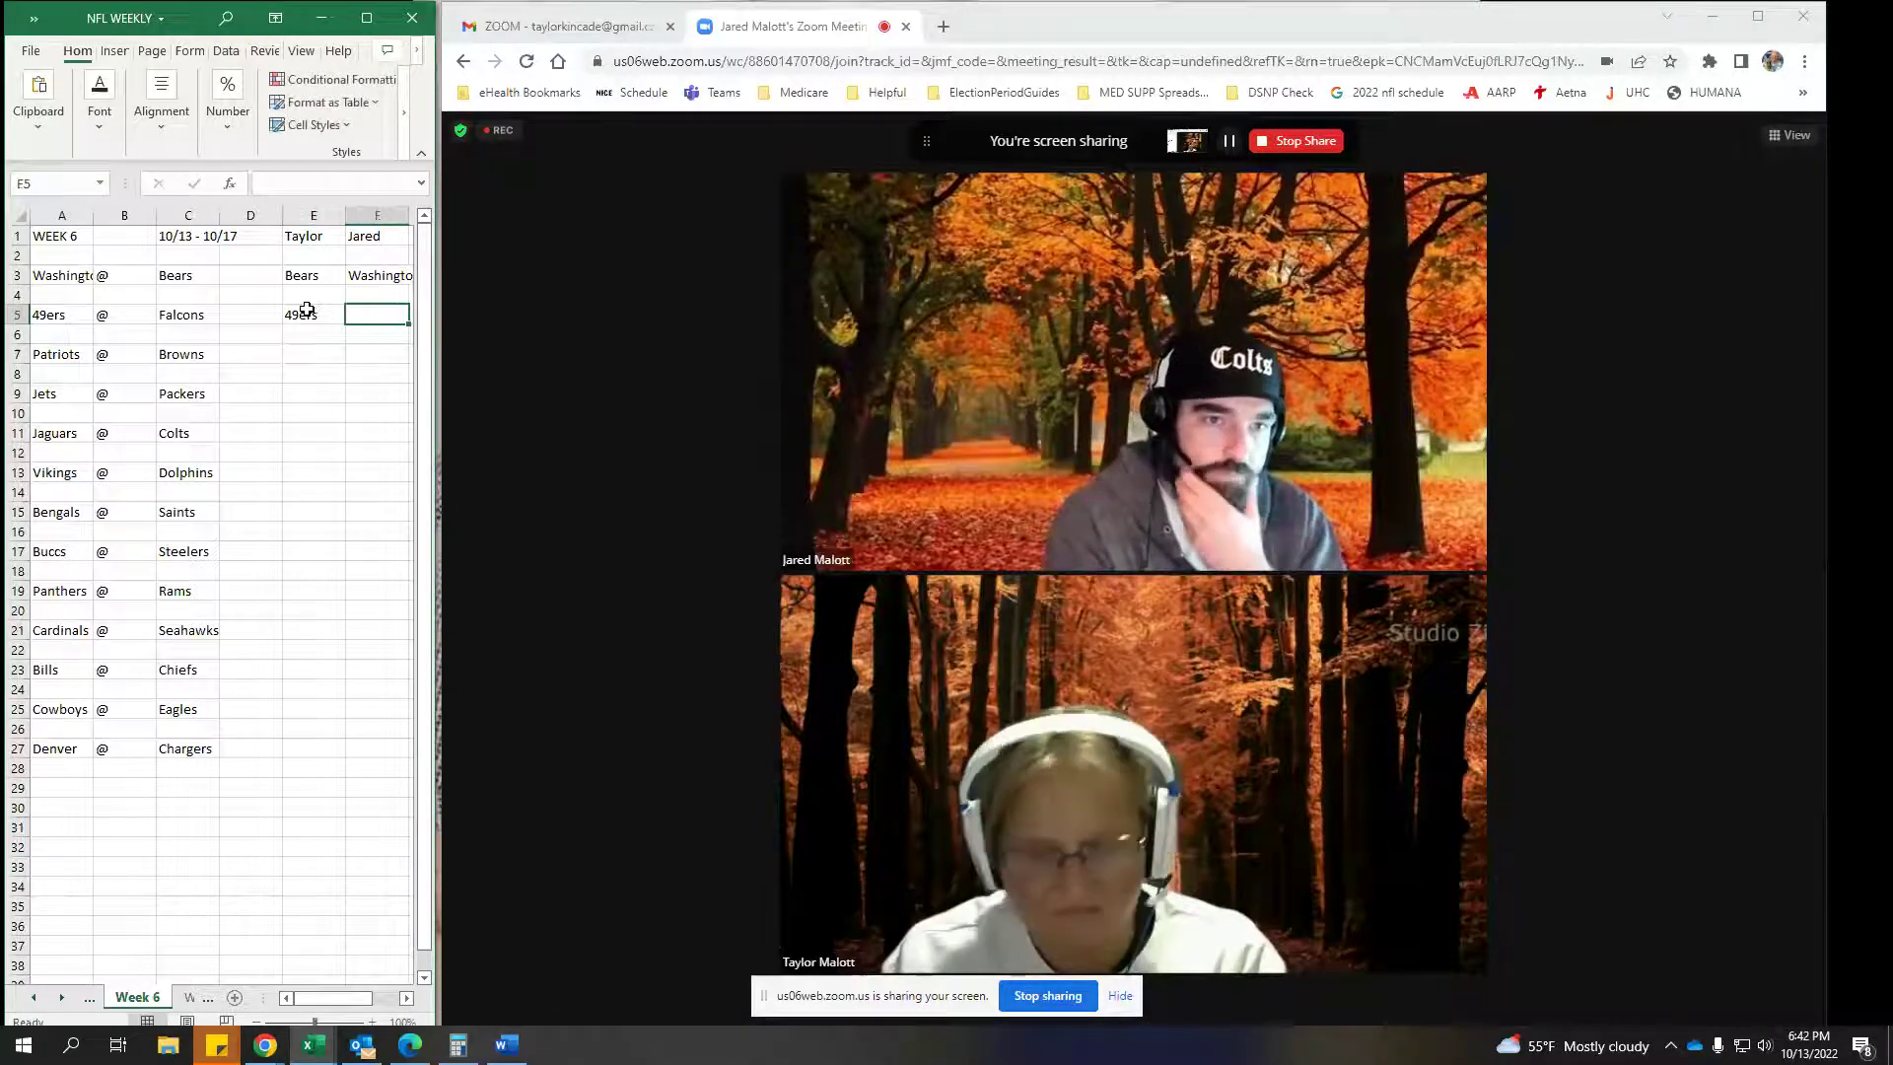
type("49ers")
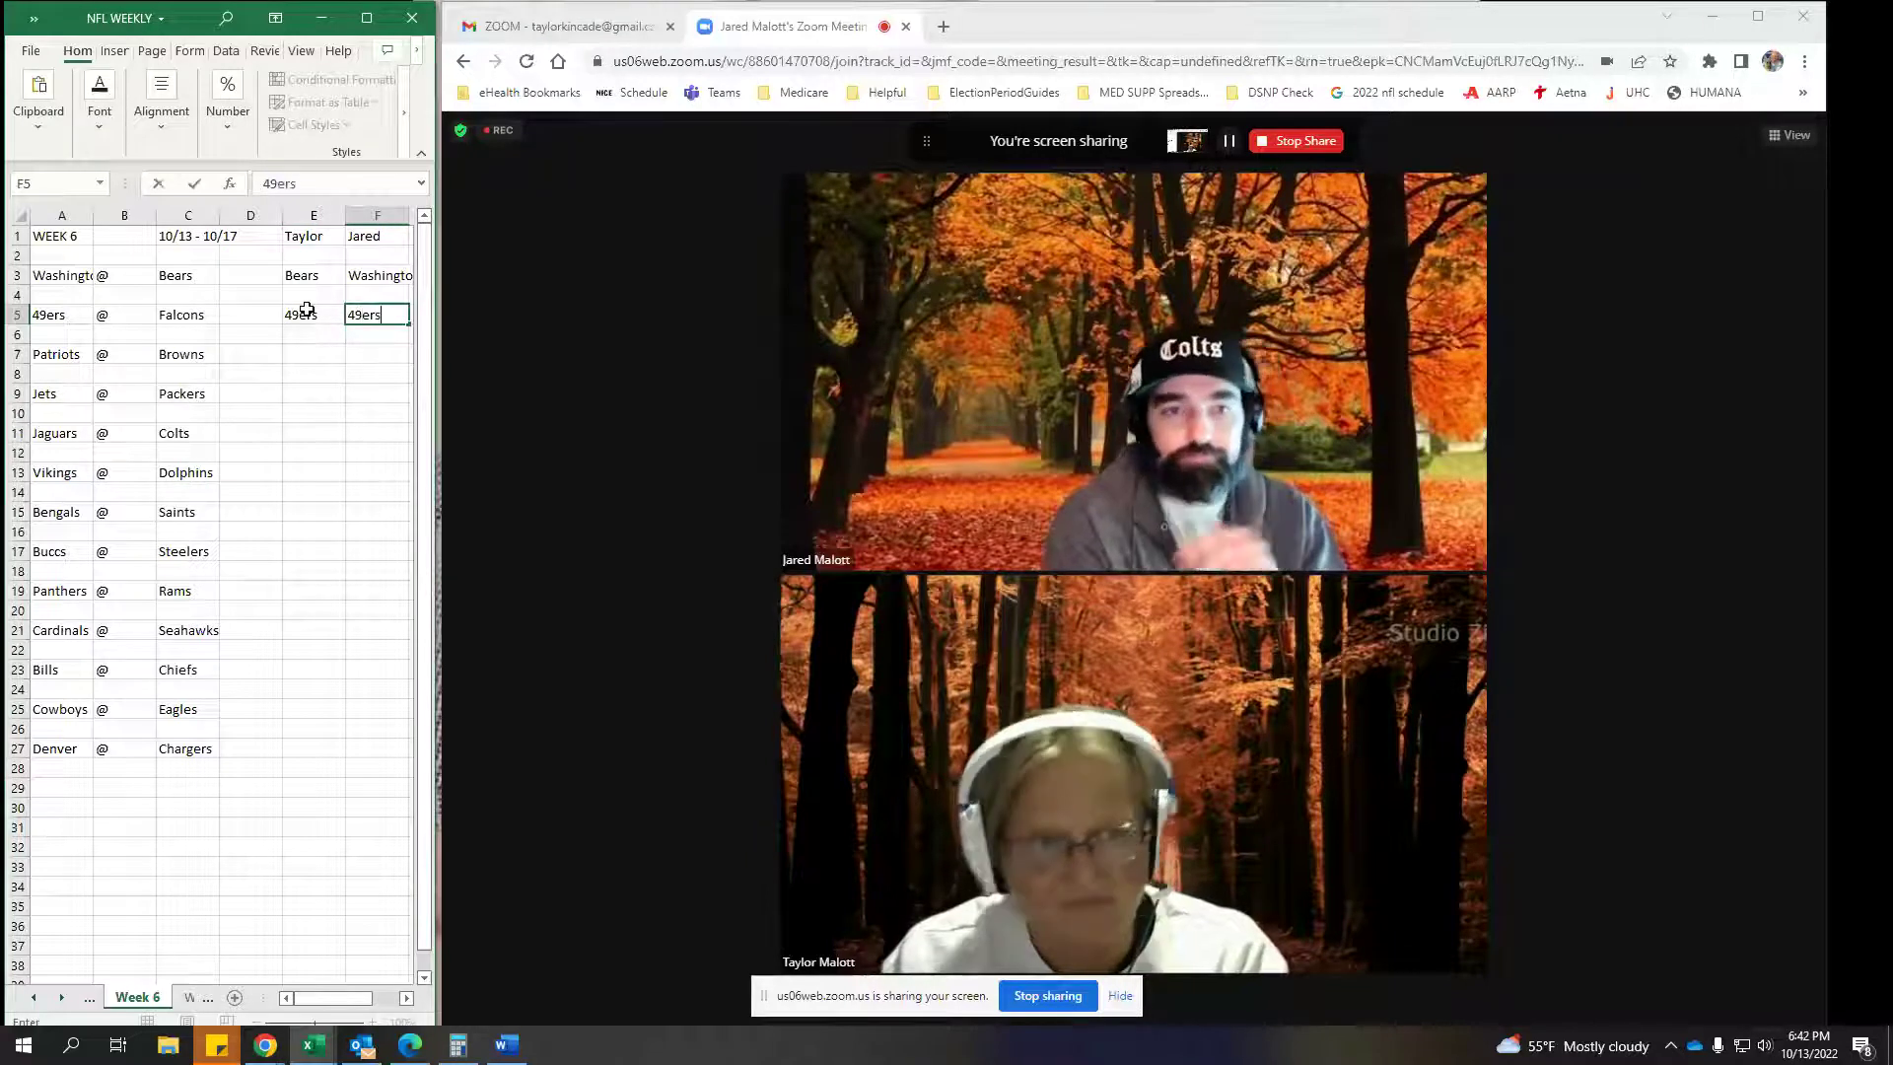
left_click(315, 351)
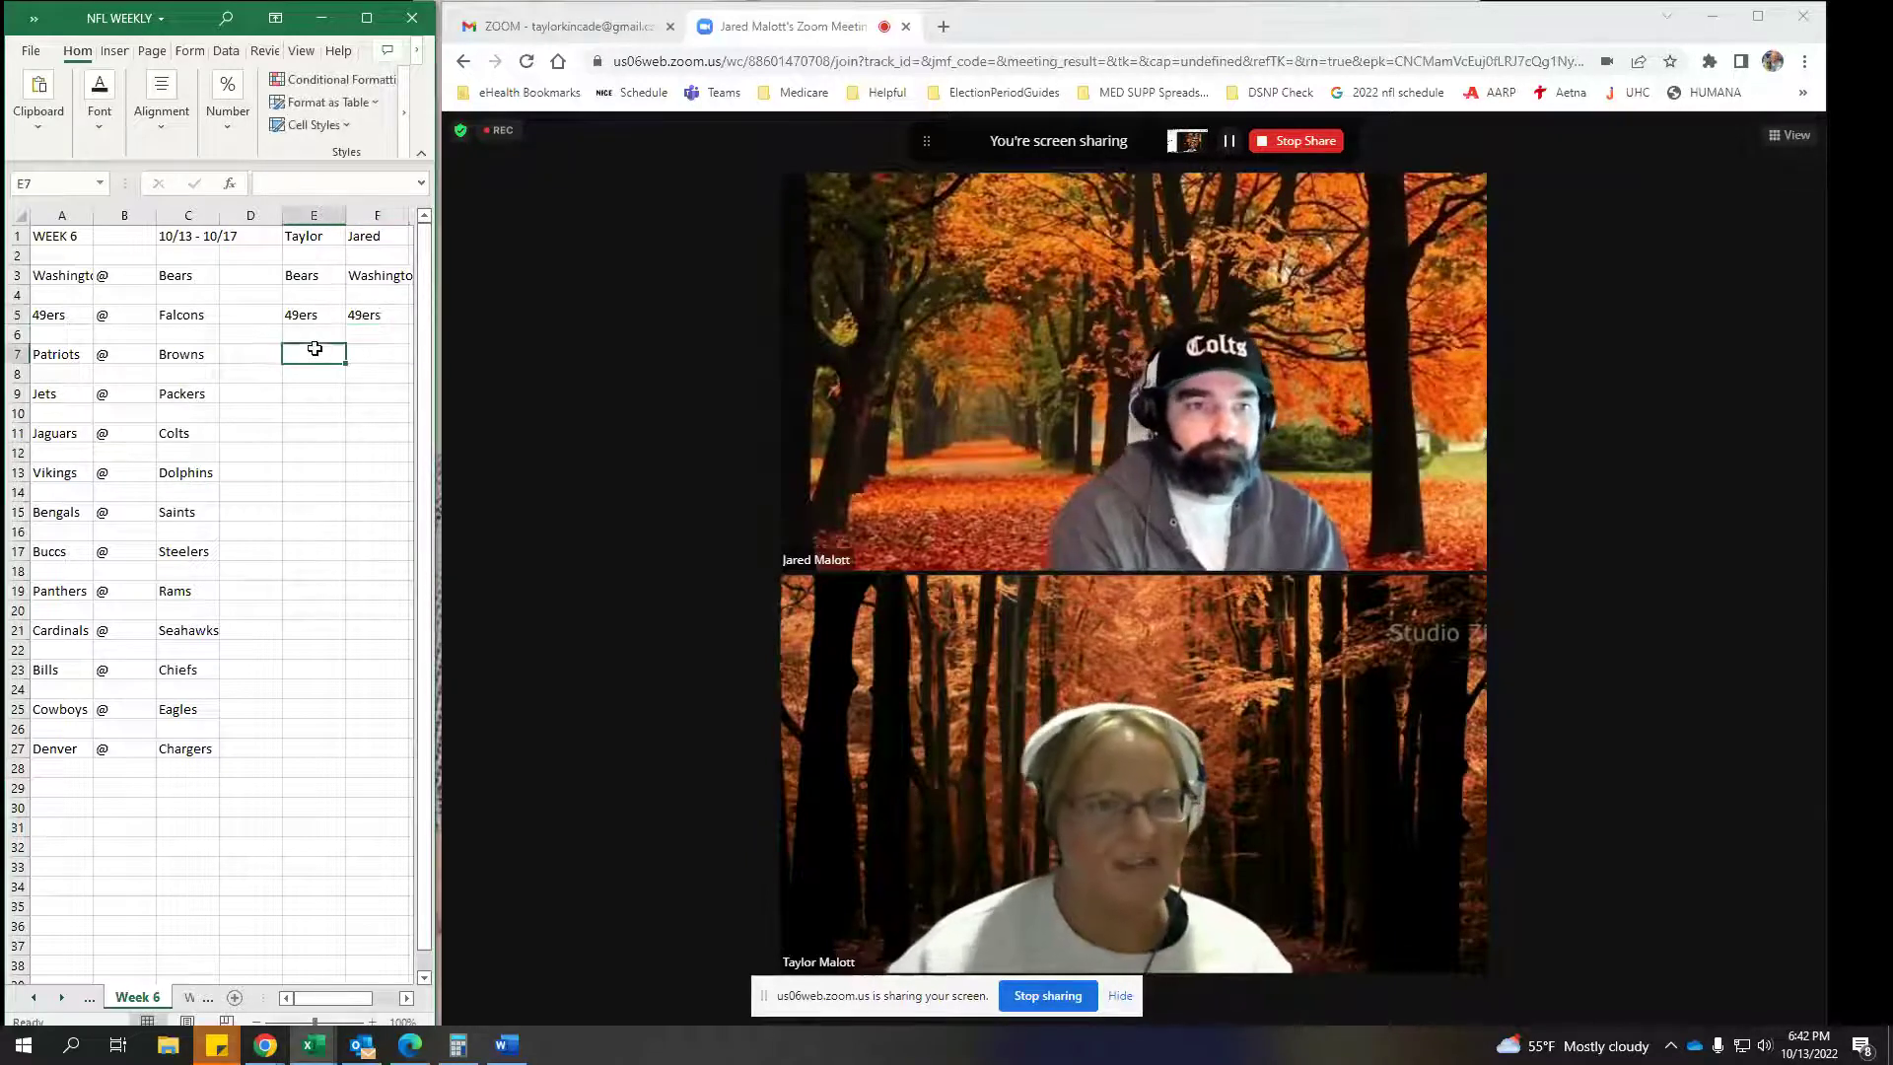
Enter Browns (fixing the typo) and Patriots for the next game, then Taylor's Jets pick
type("Brwosn===")
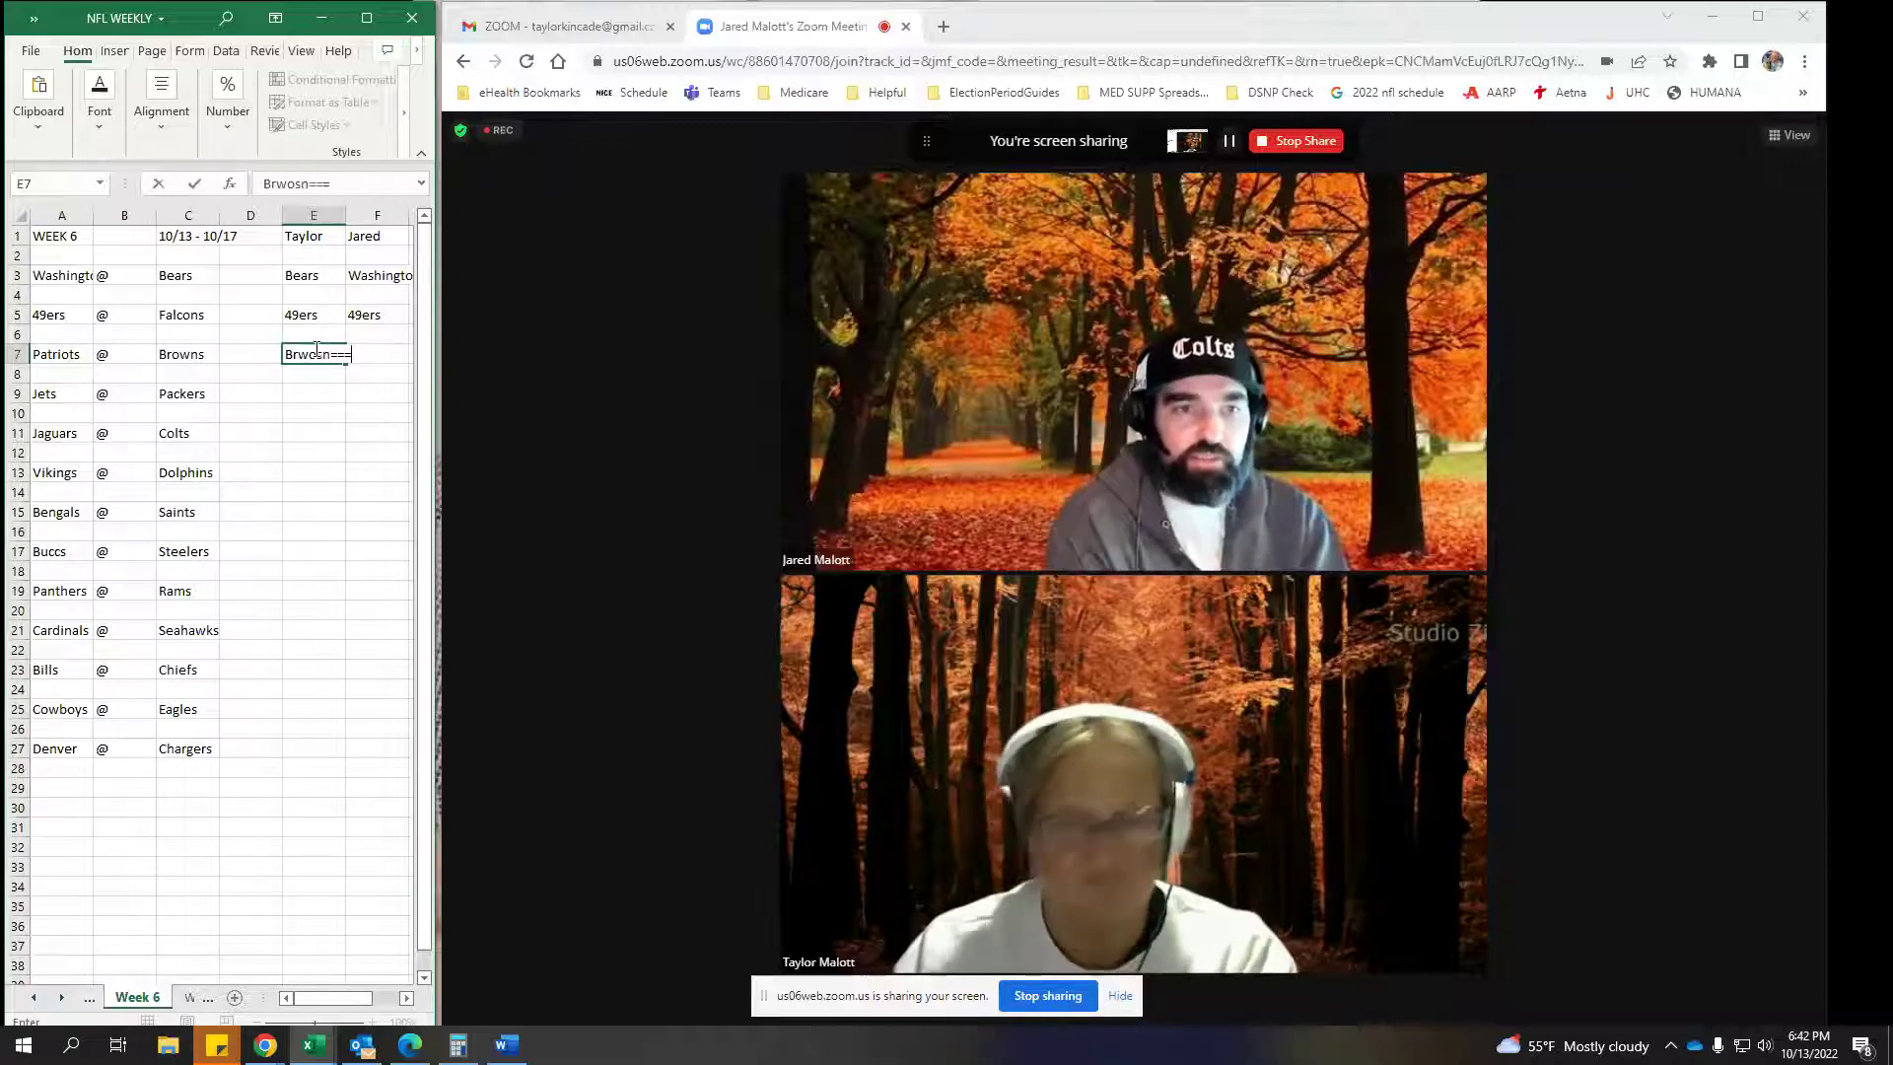
key("BackSpace")
key("BackSpace")
key("BackSpace")
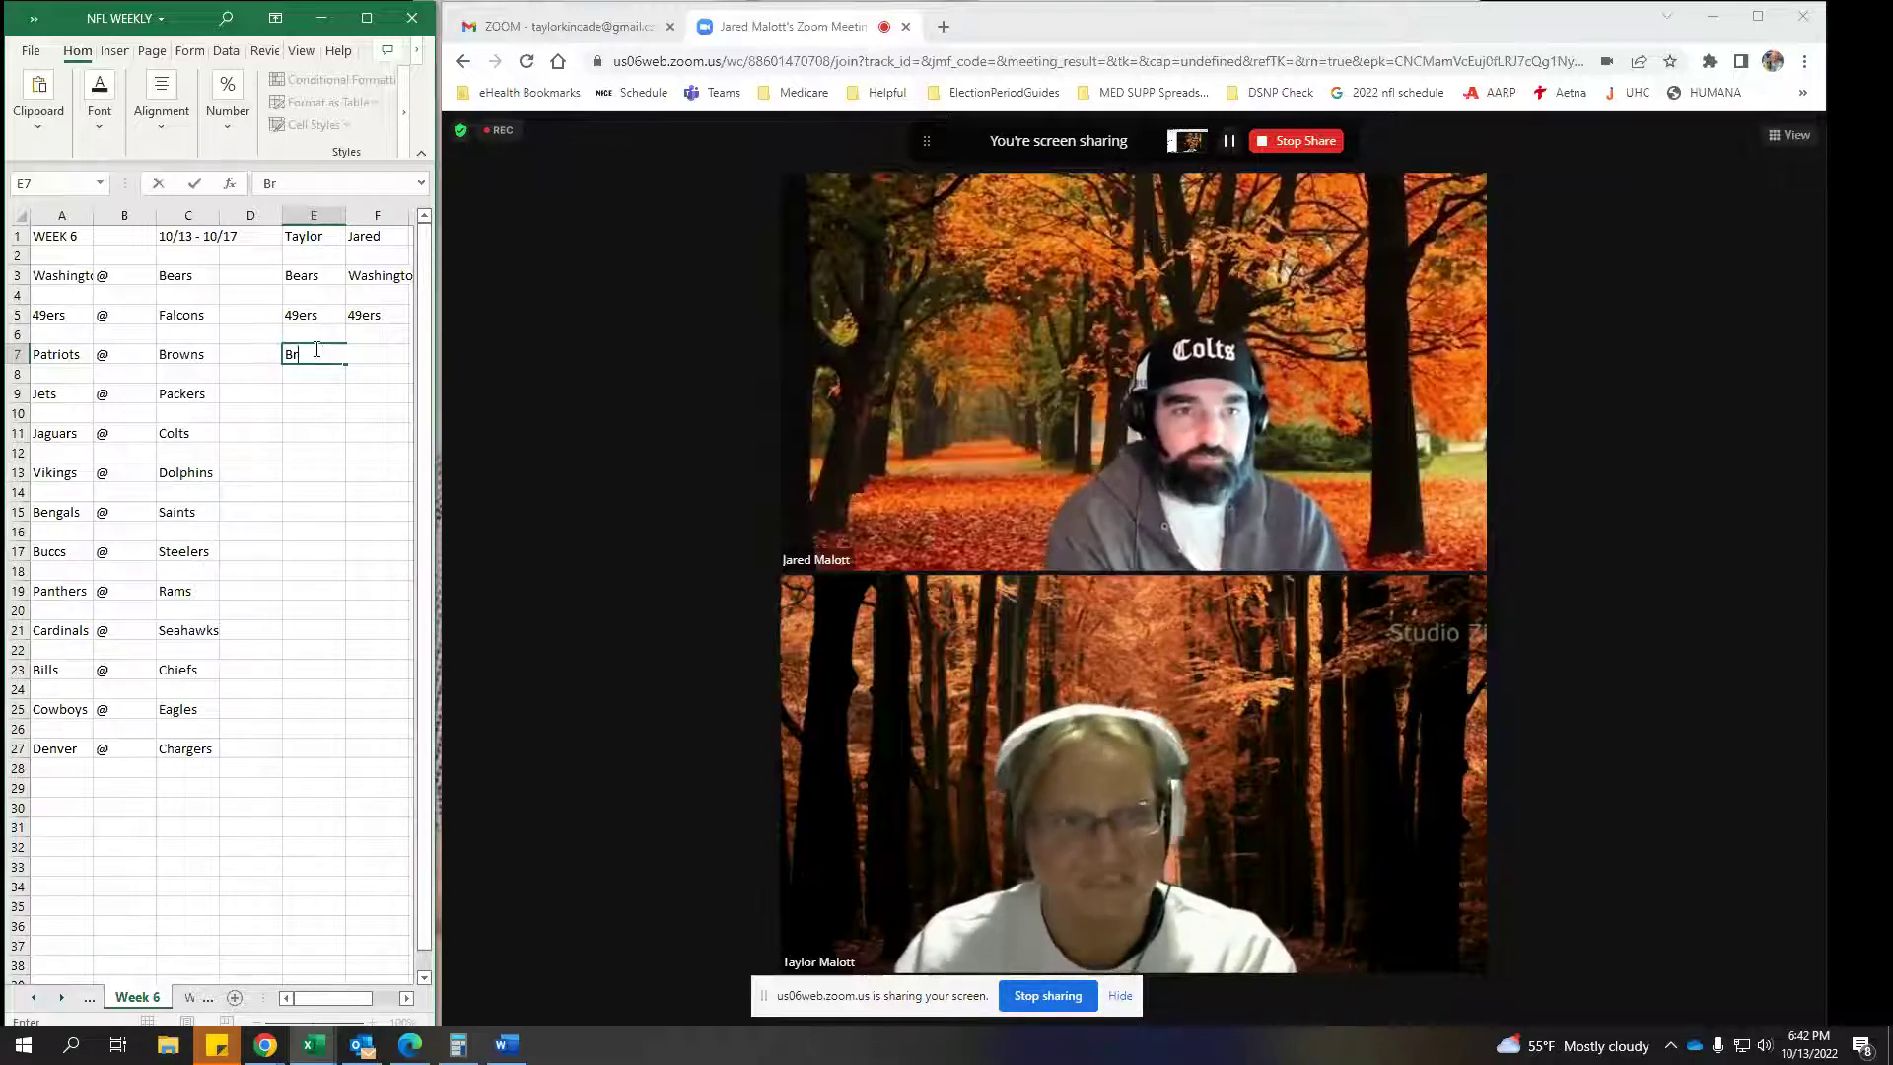
type("owns")
key("Tab")
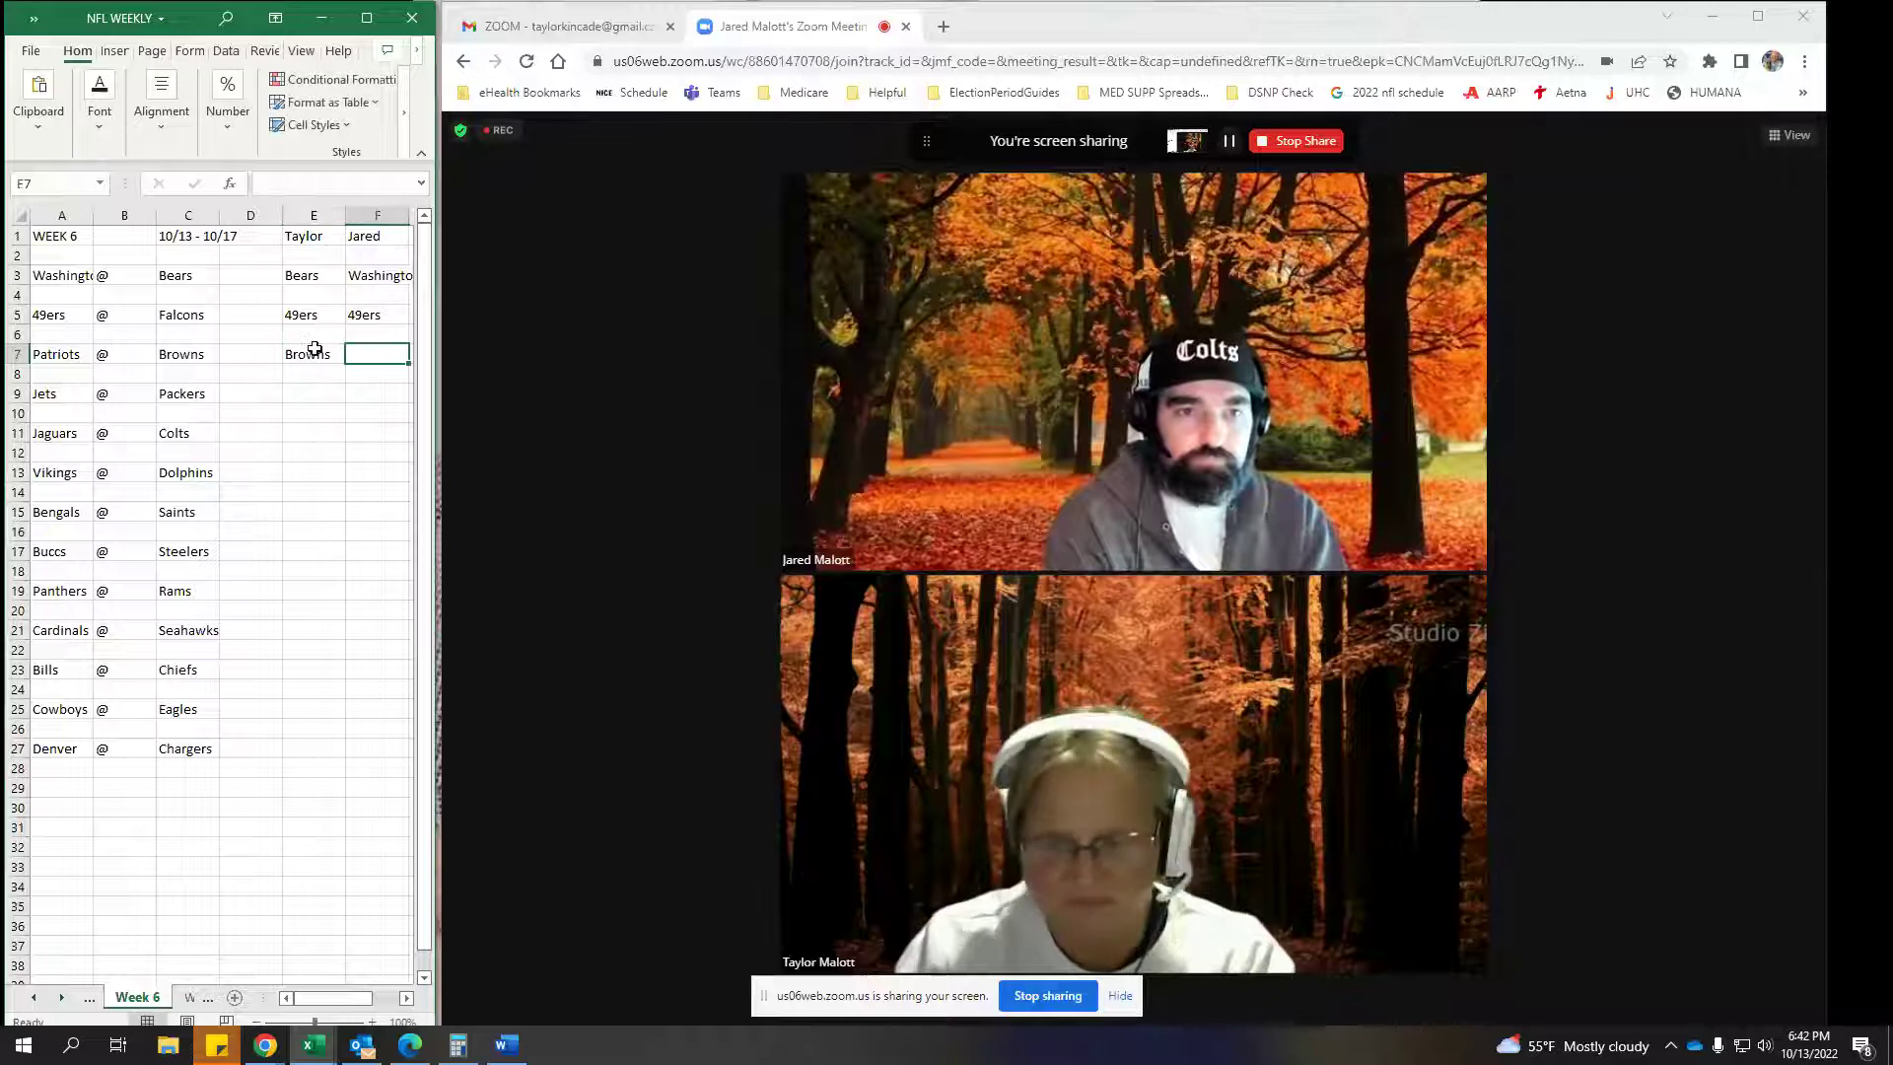
type("Patriot")
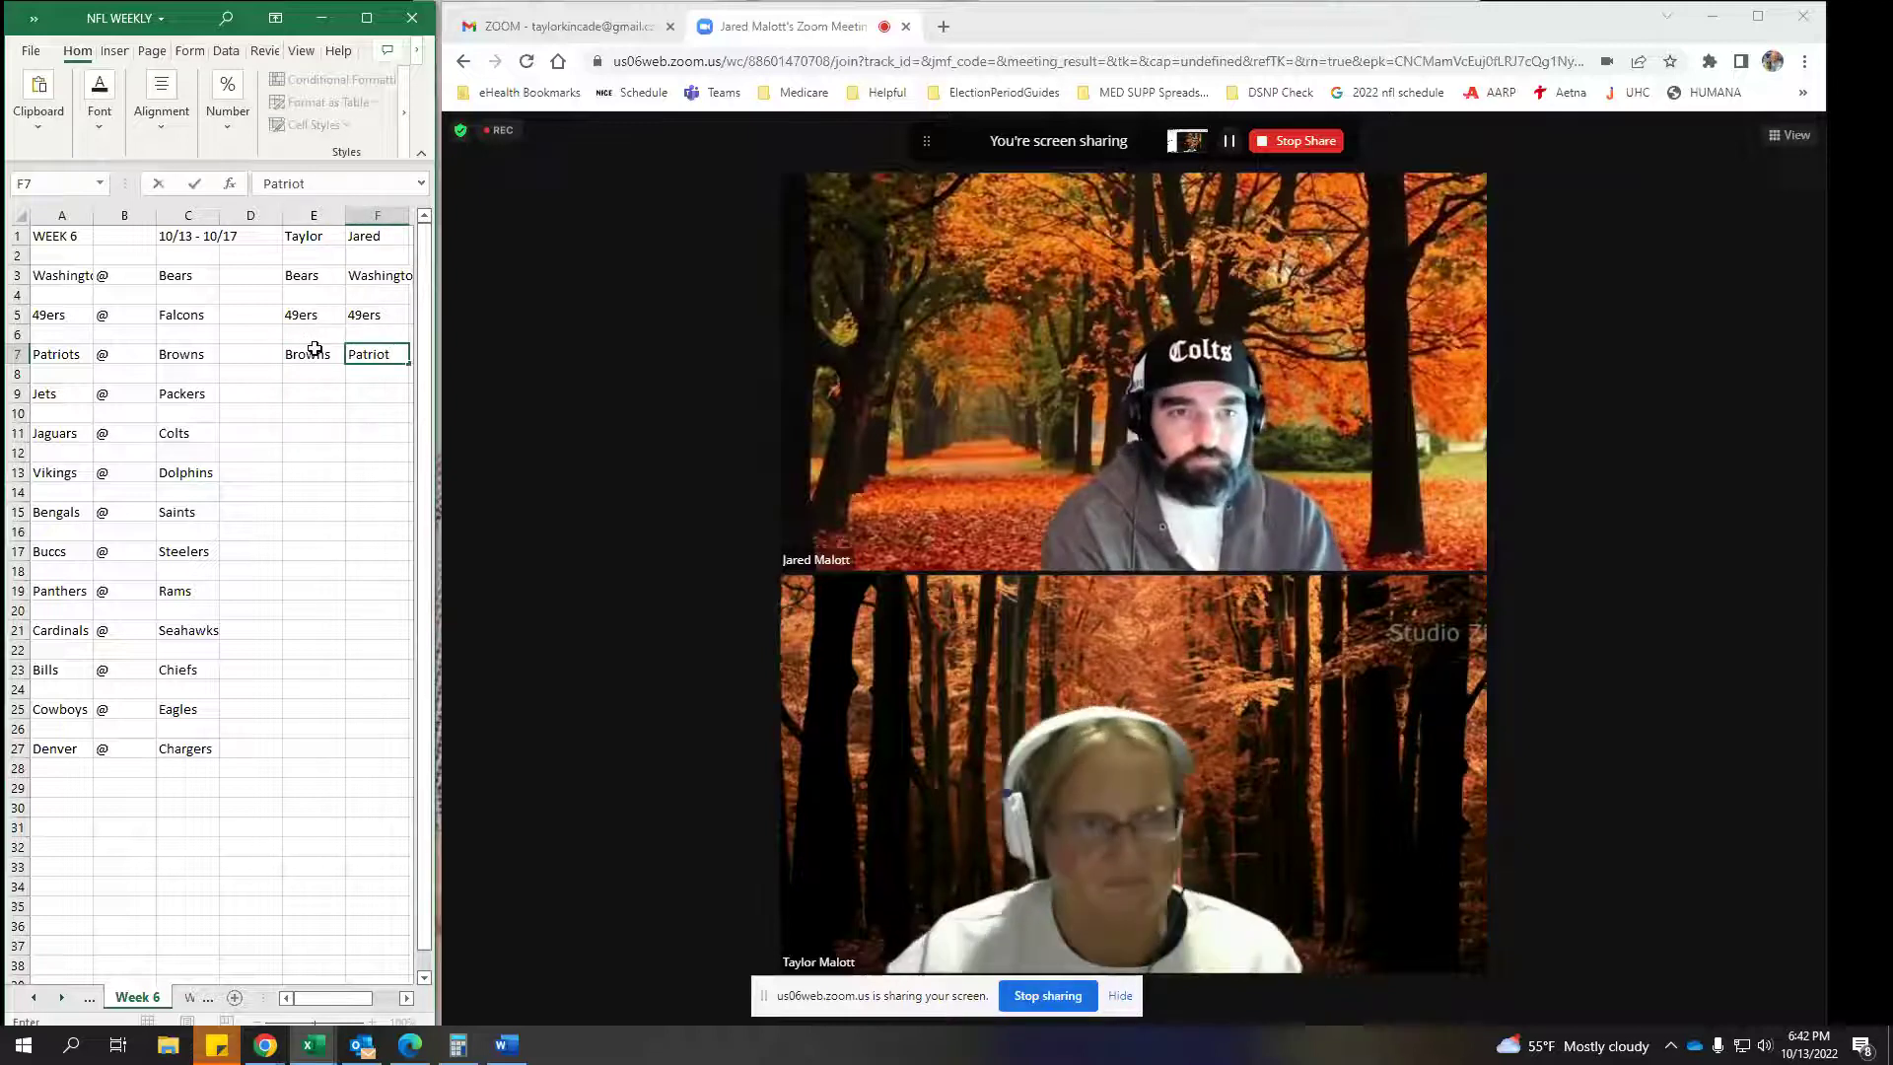
type("s")
left_click(321, 394)
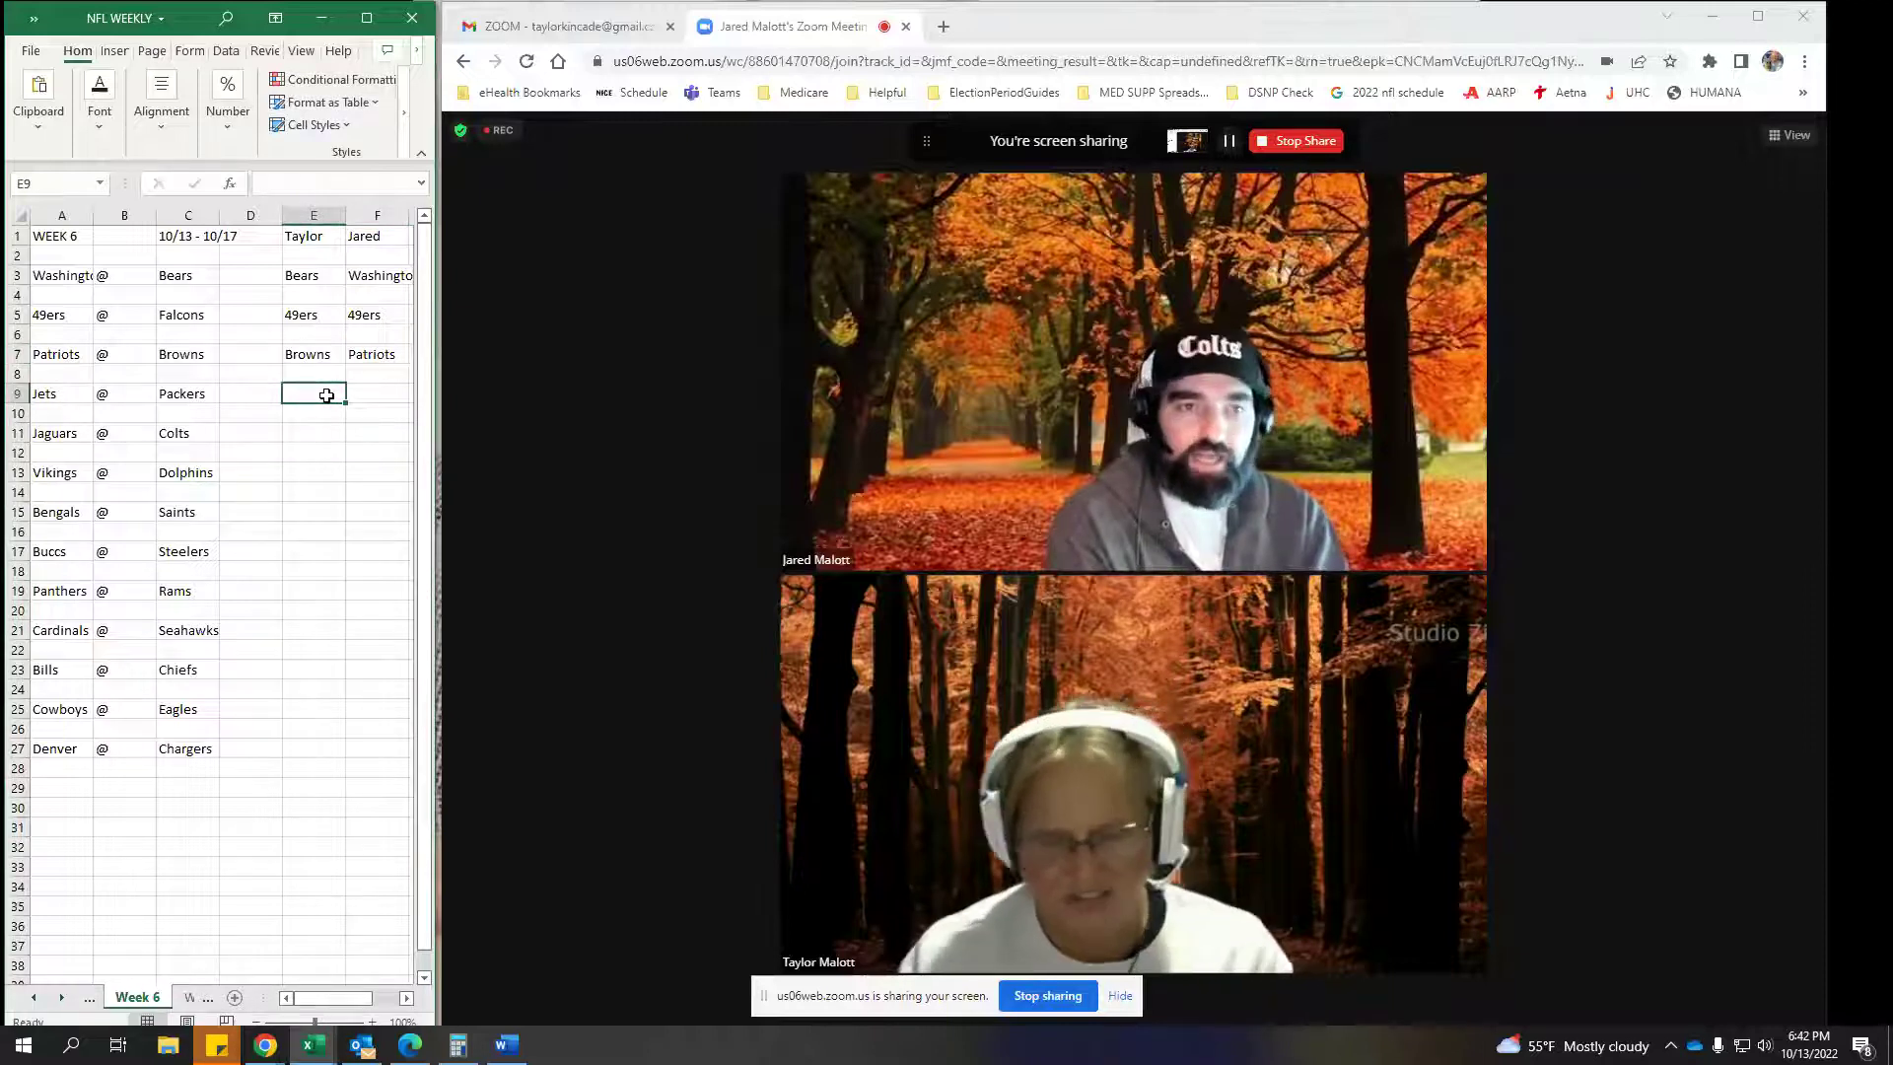
type("Jets")
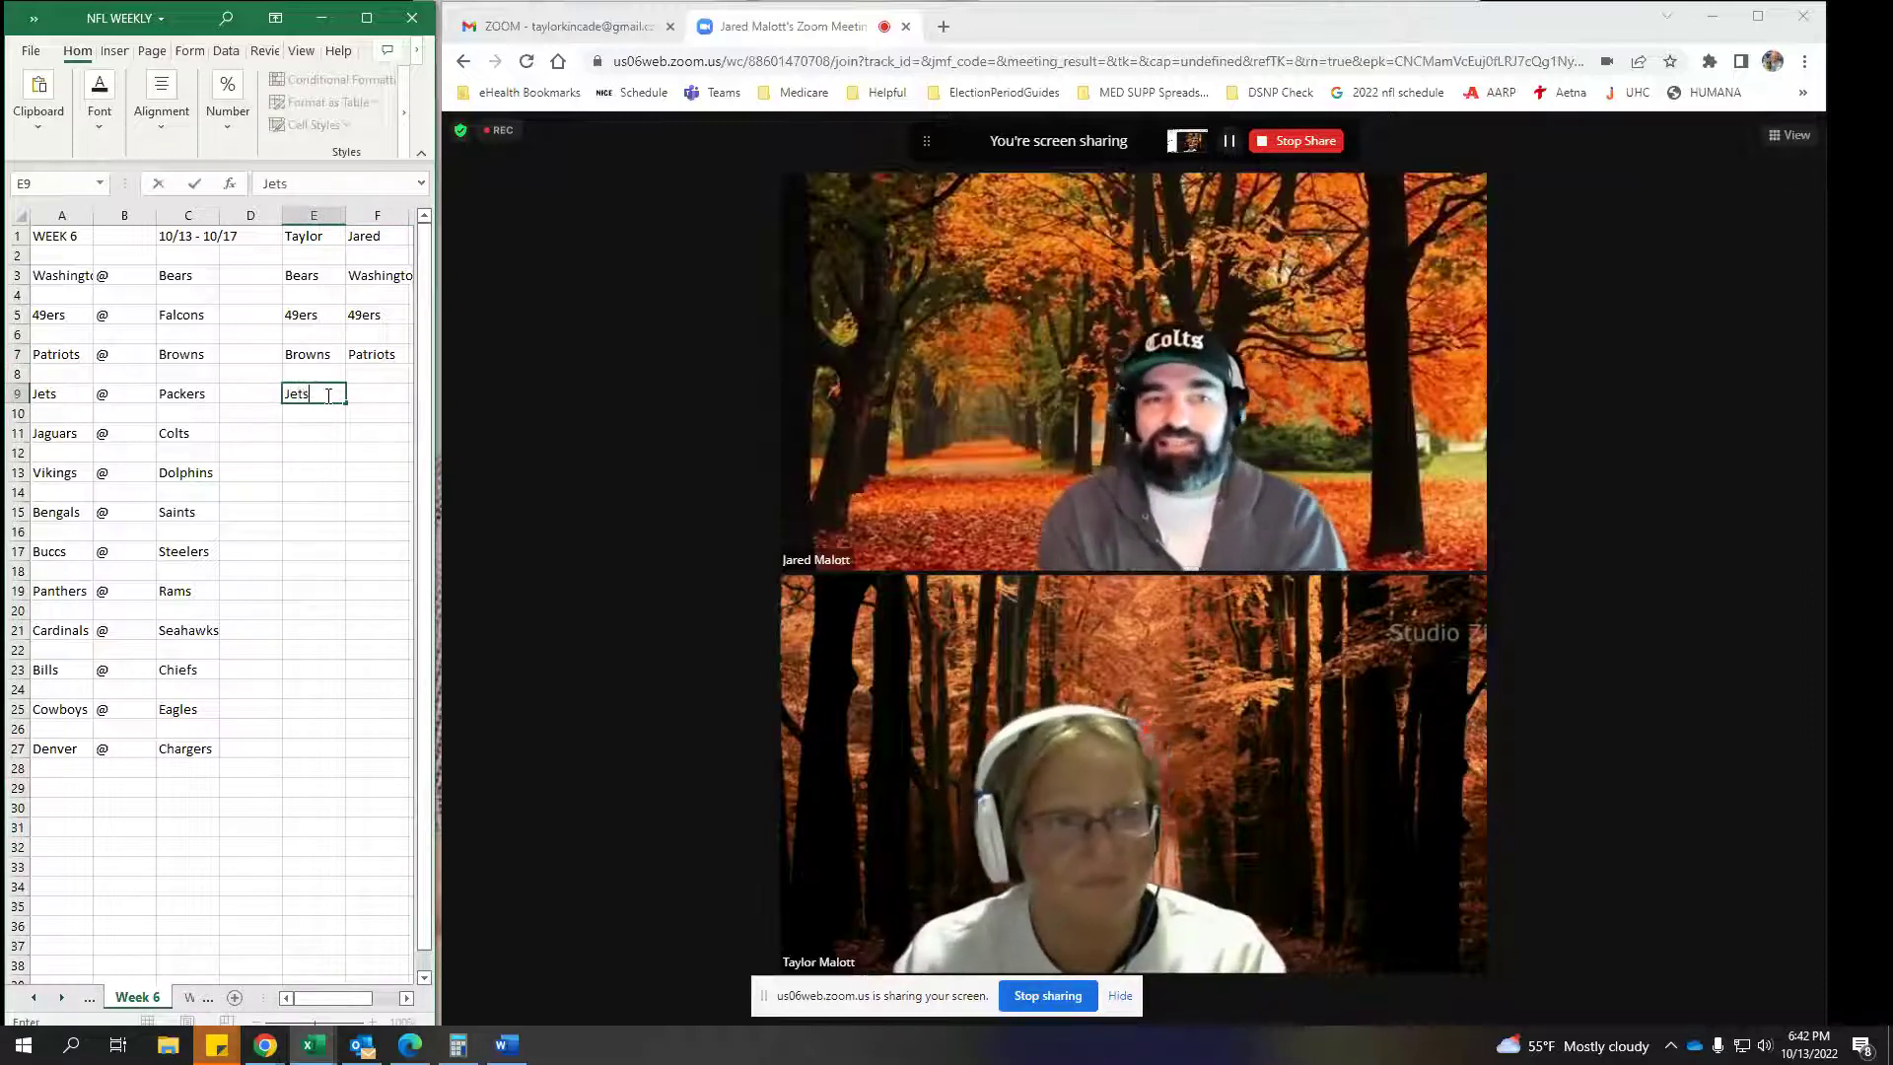
key("Tab")
type("Jets")
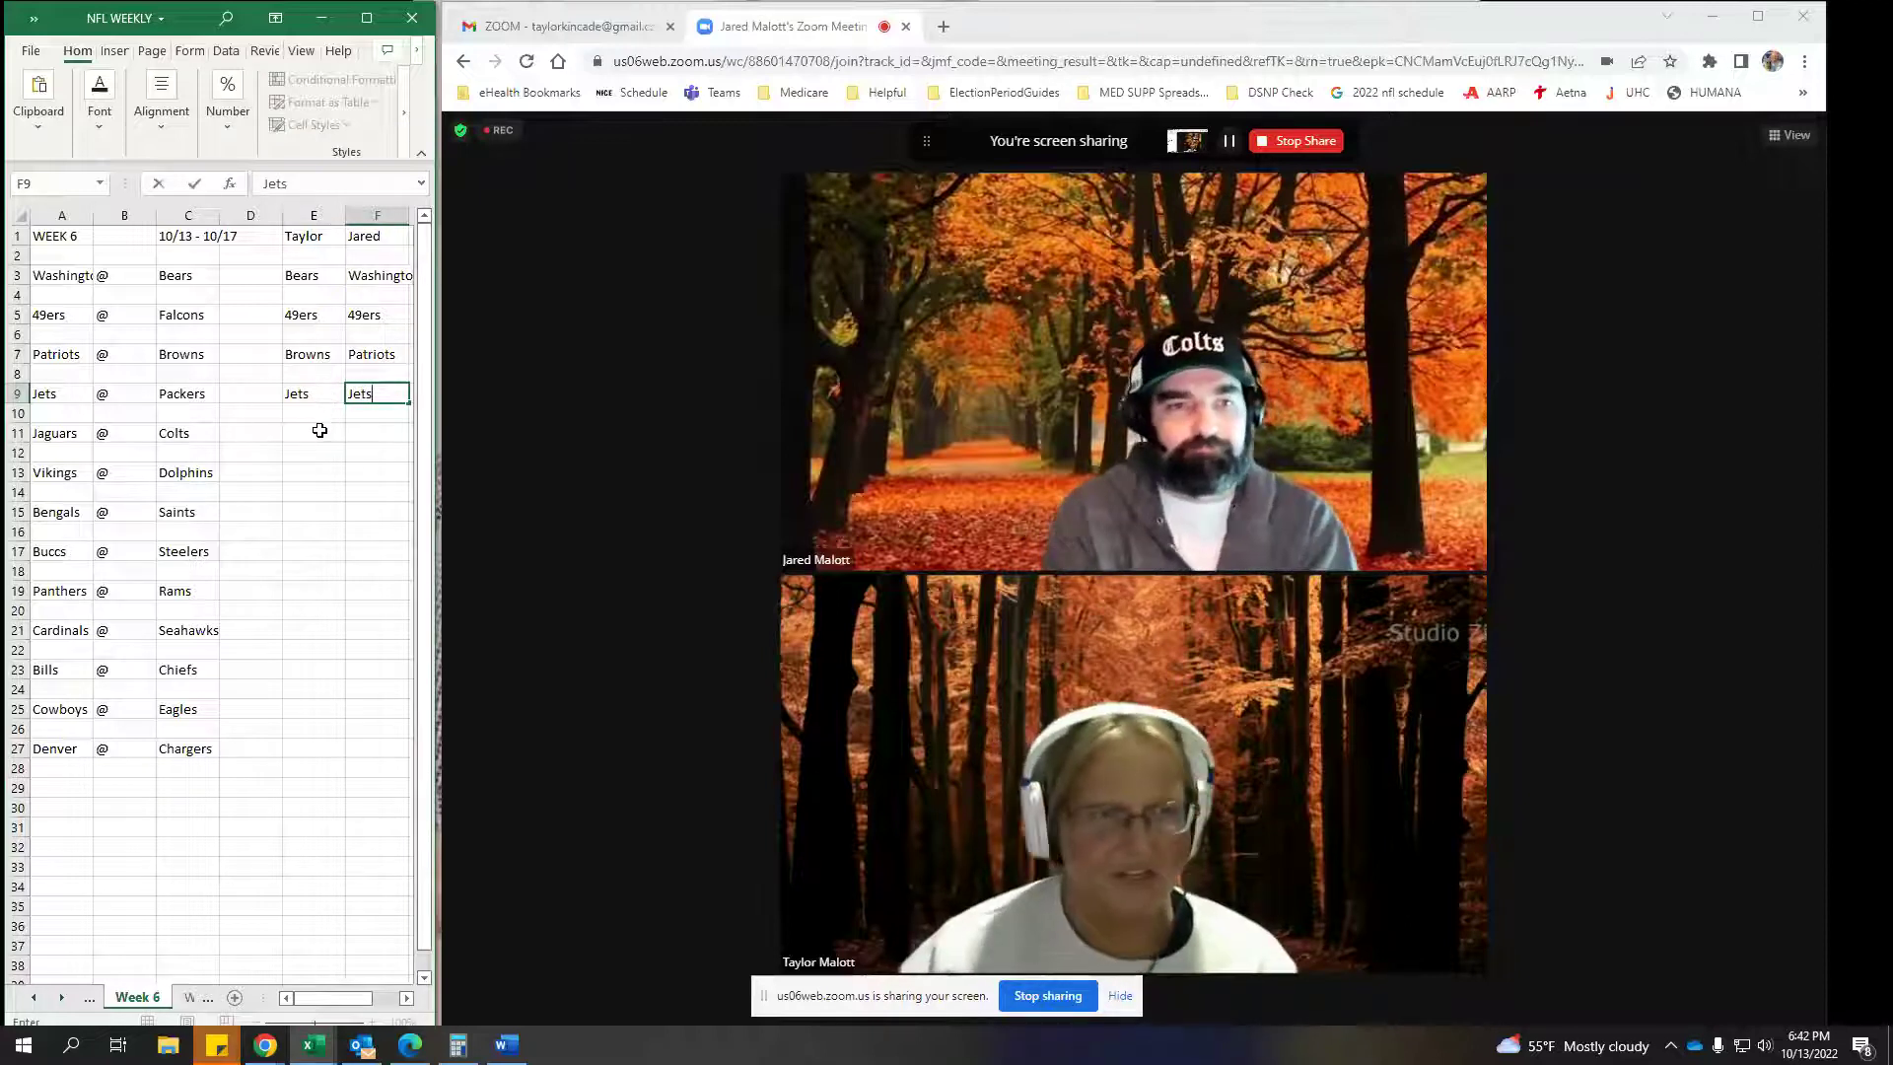
Commit Jared's Jets pick and enter Jaguars and Colts for the Jaguars game
left_click(320, 432)
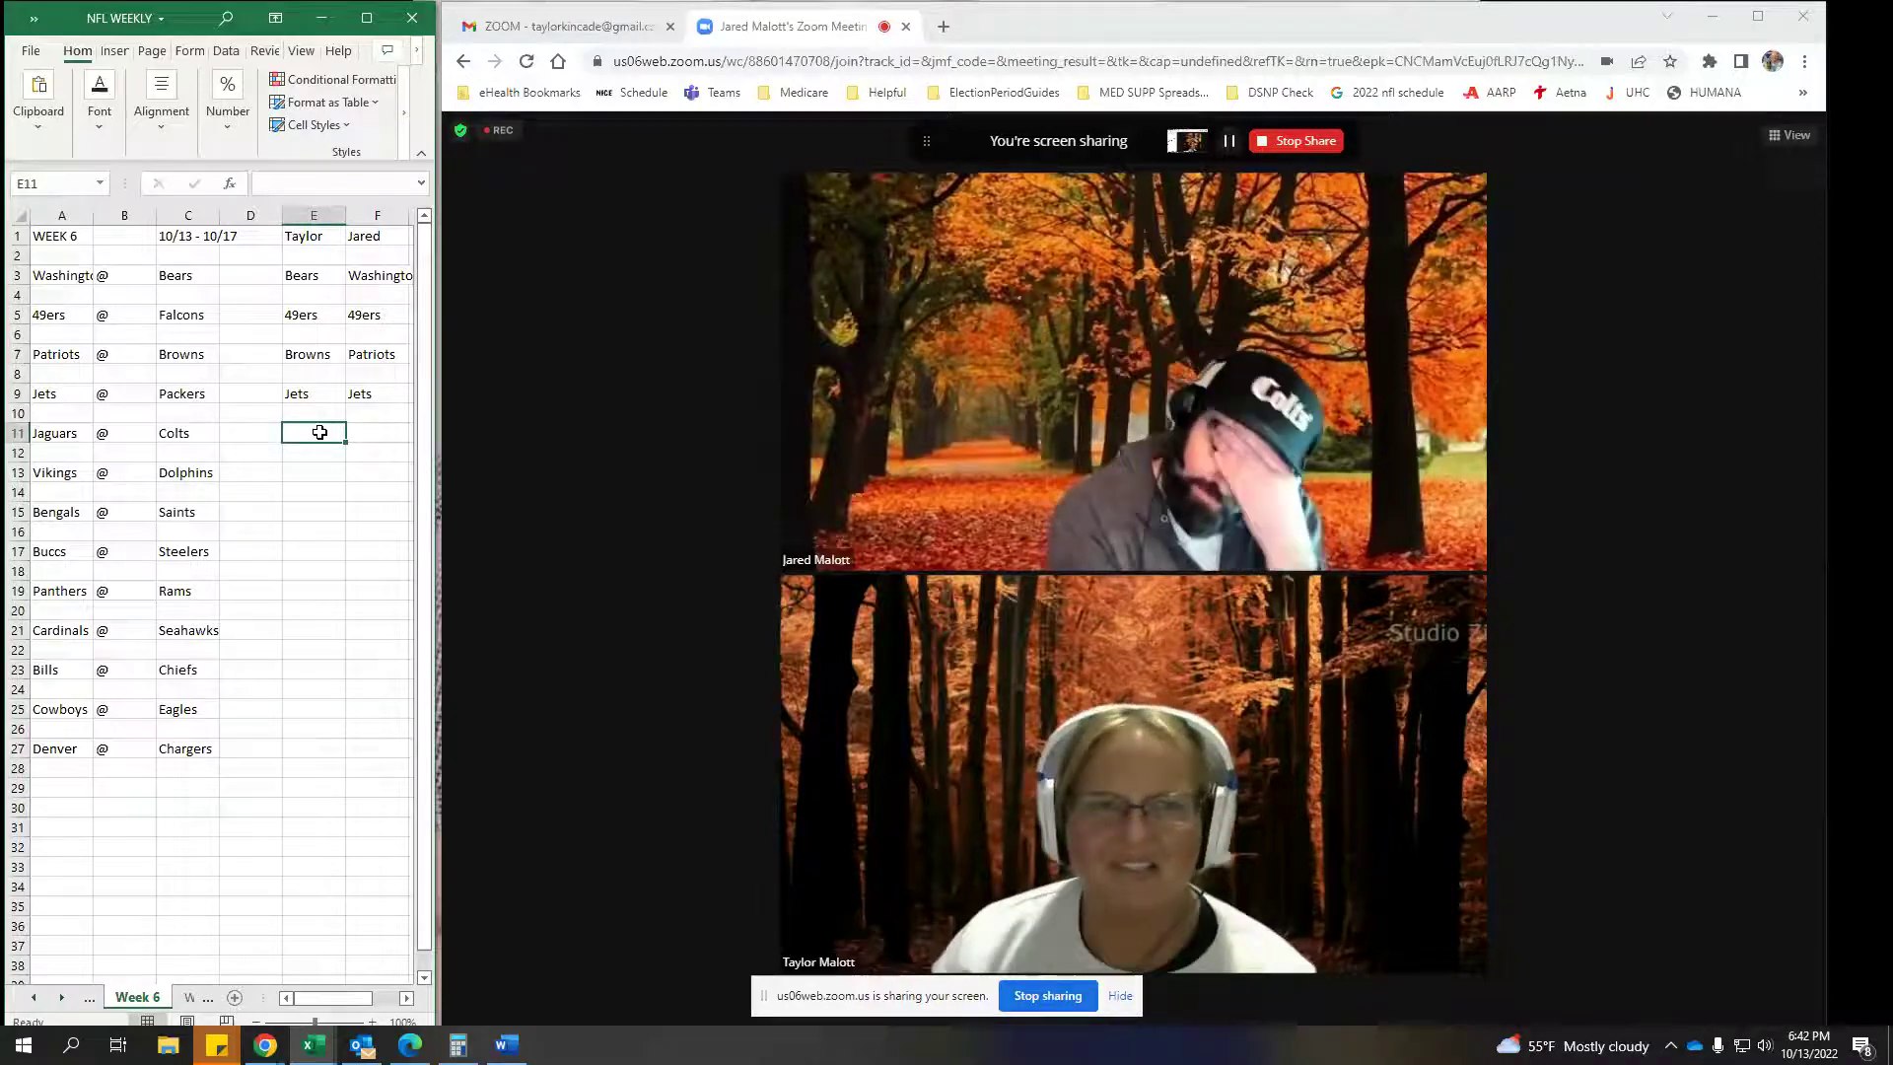
type("Ja")
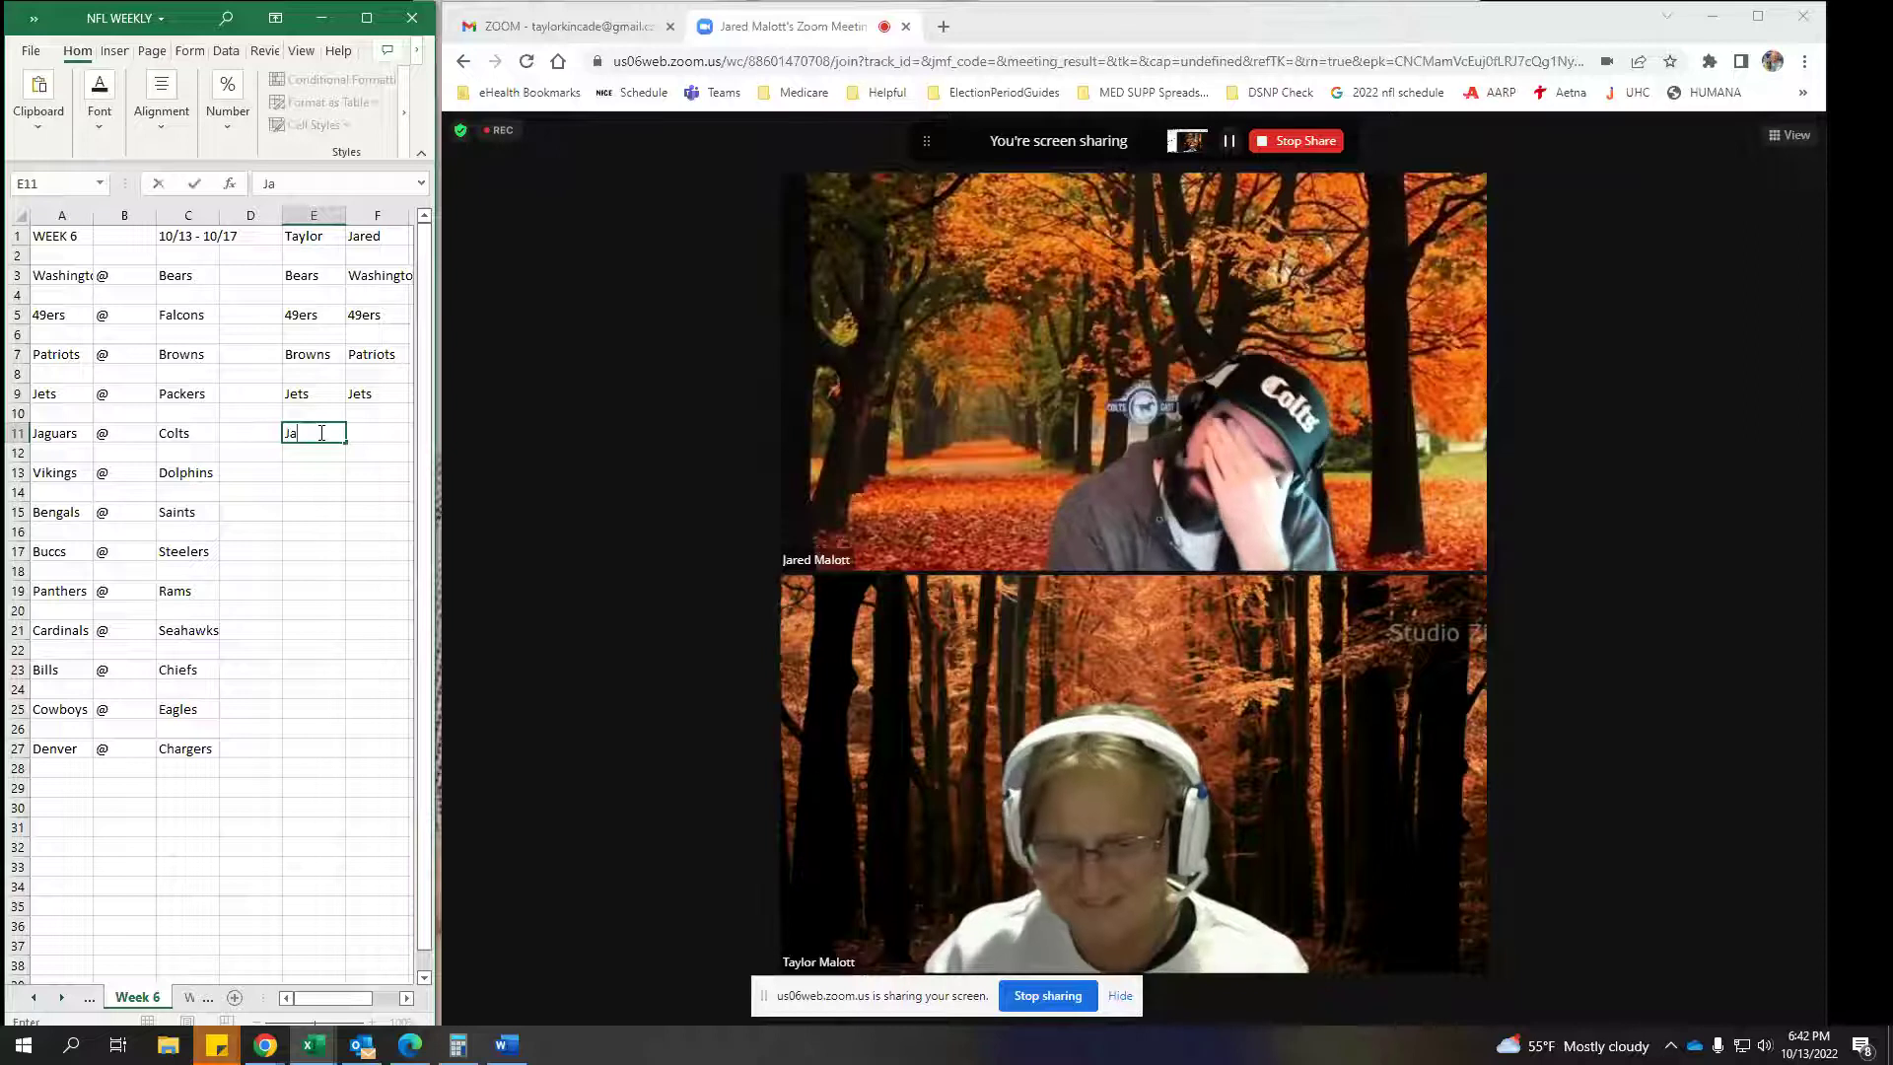
type("gu")
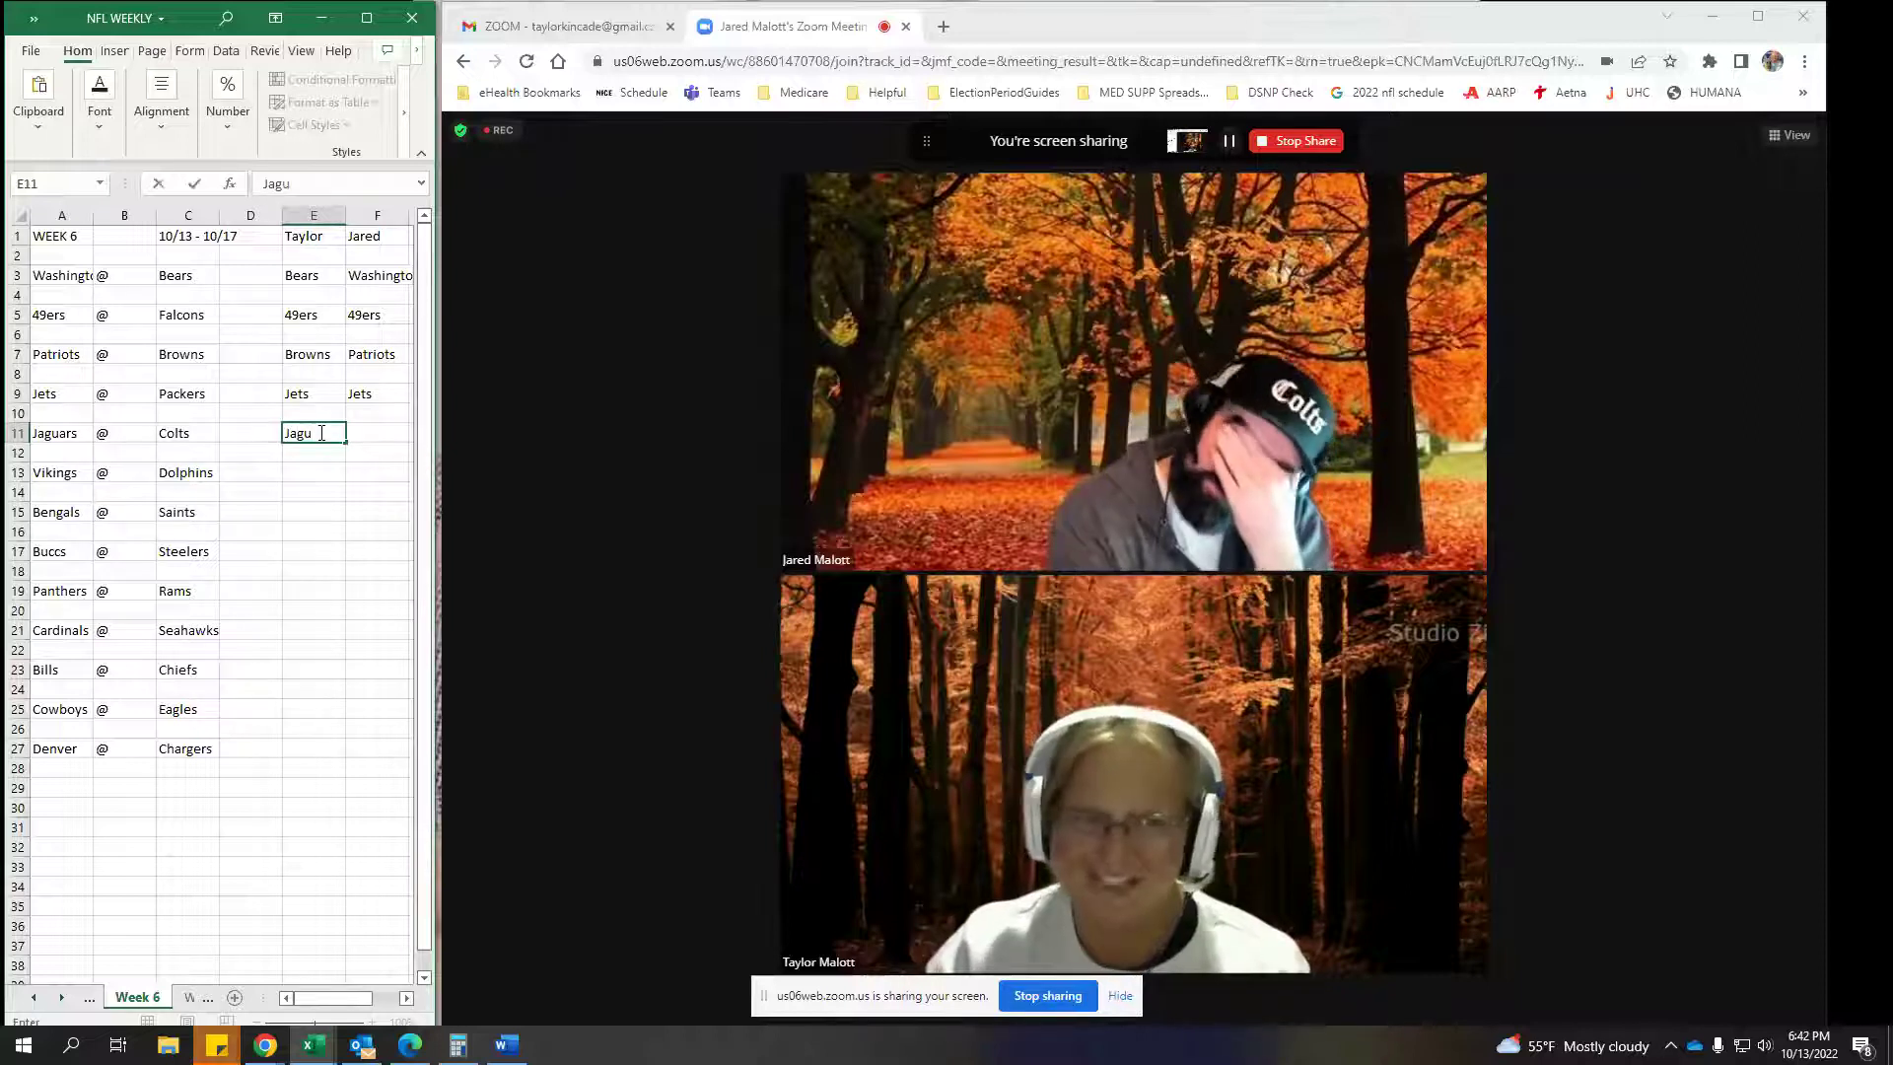
type("ars")
key("Tab")
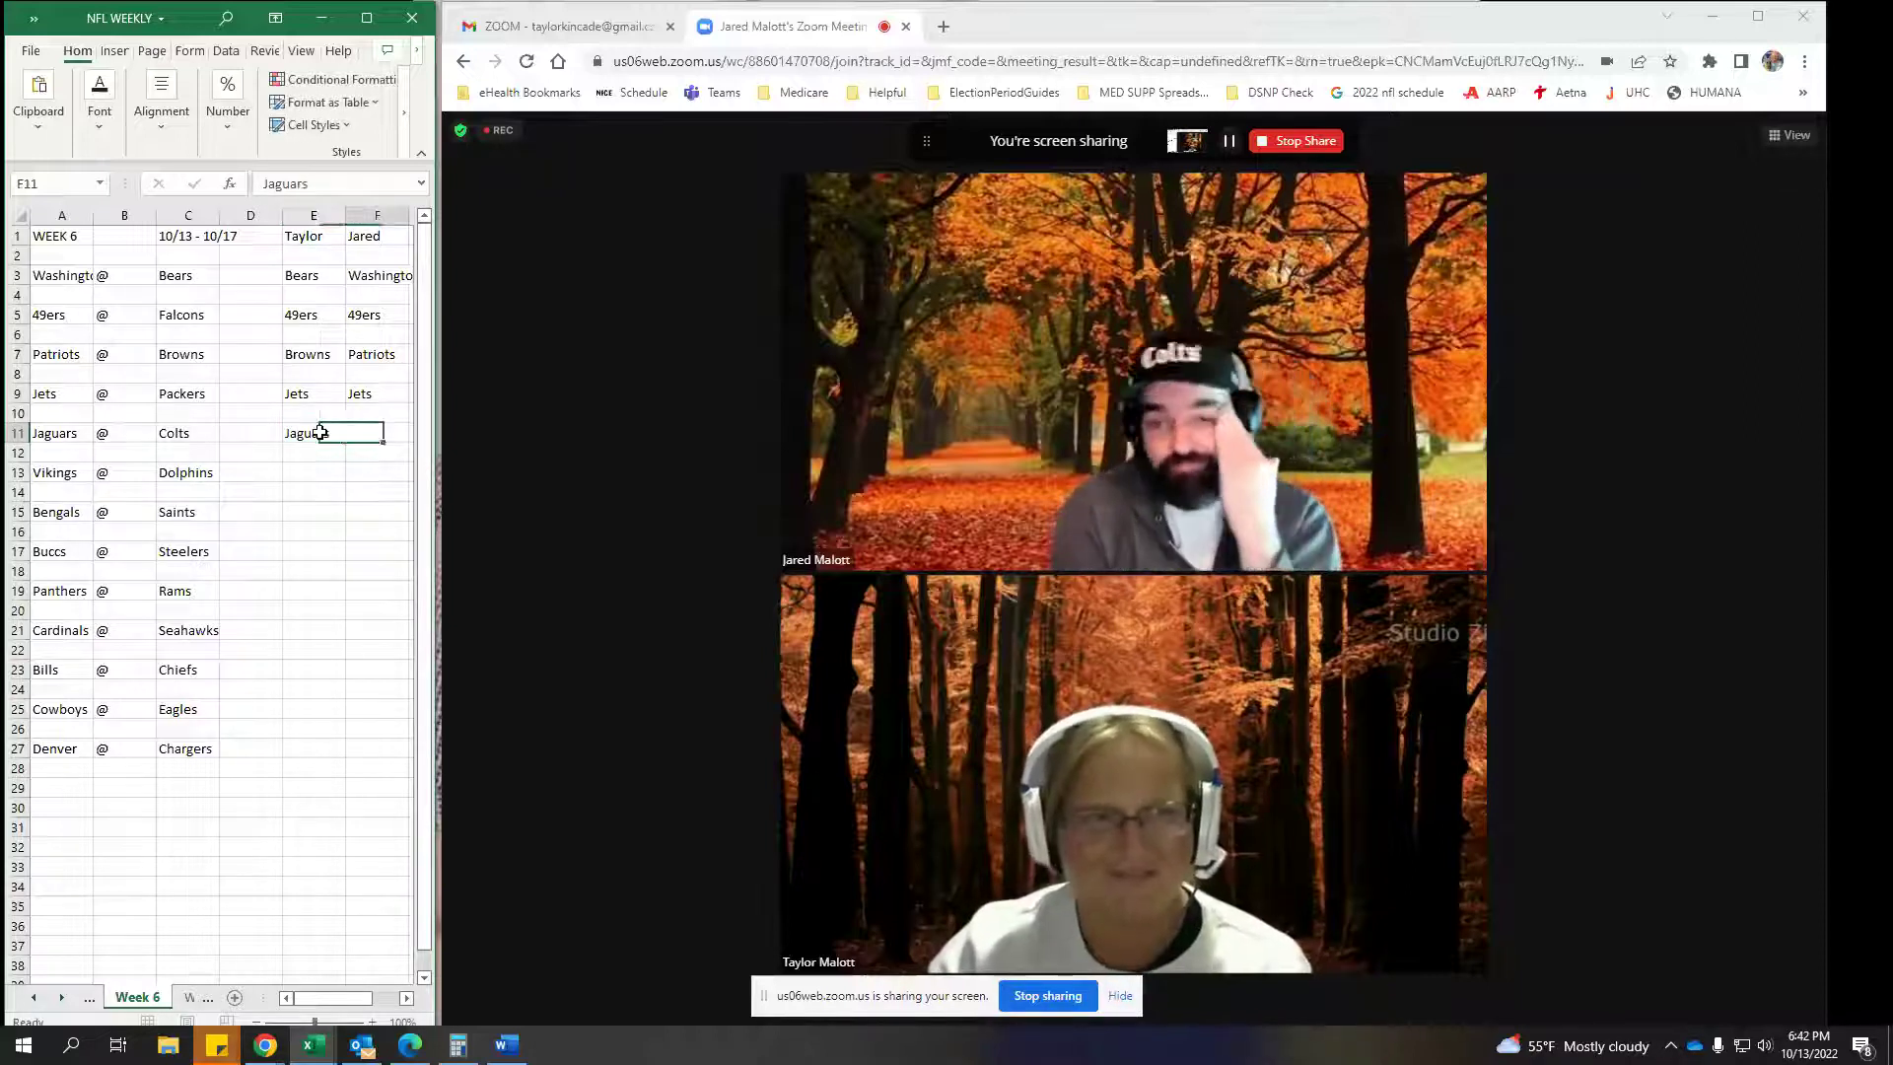
type("Colts")
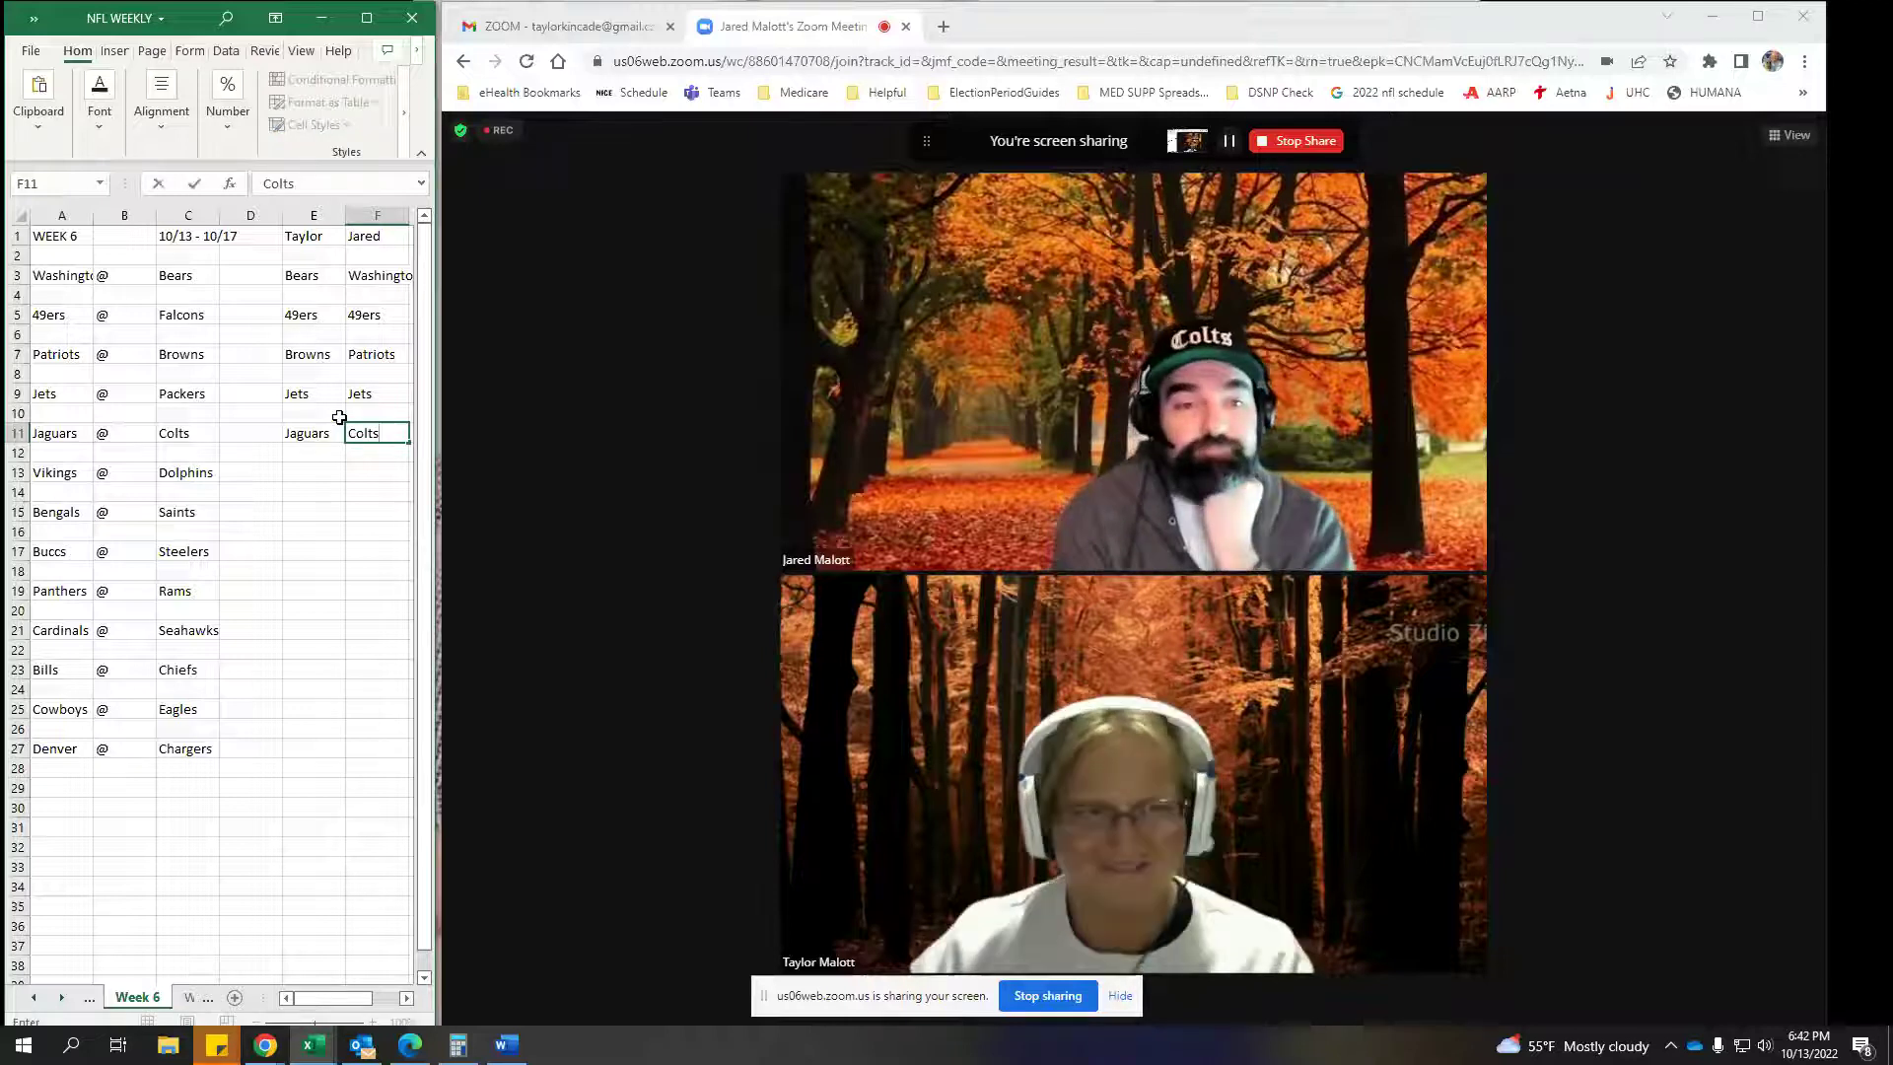
left_click(323, 481)
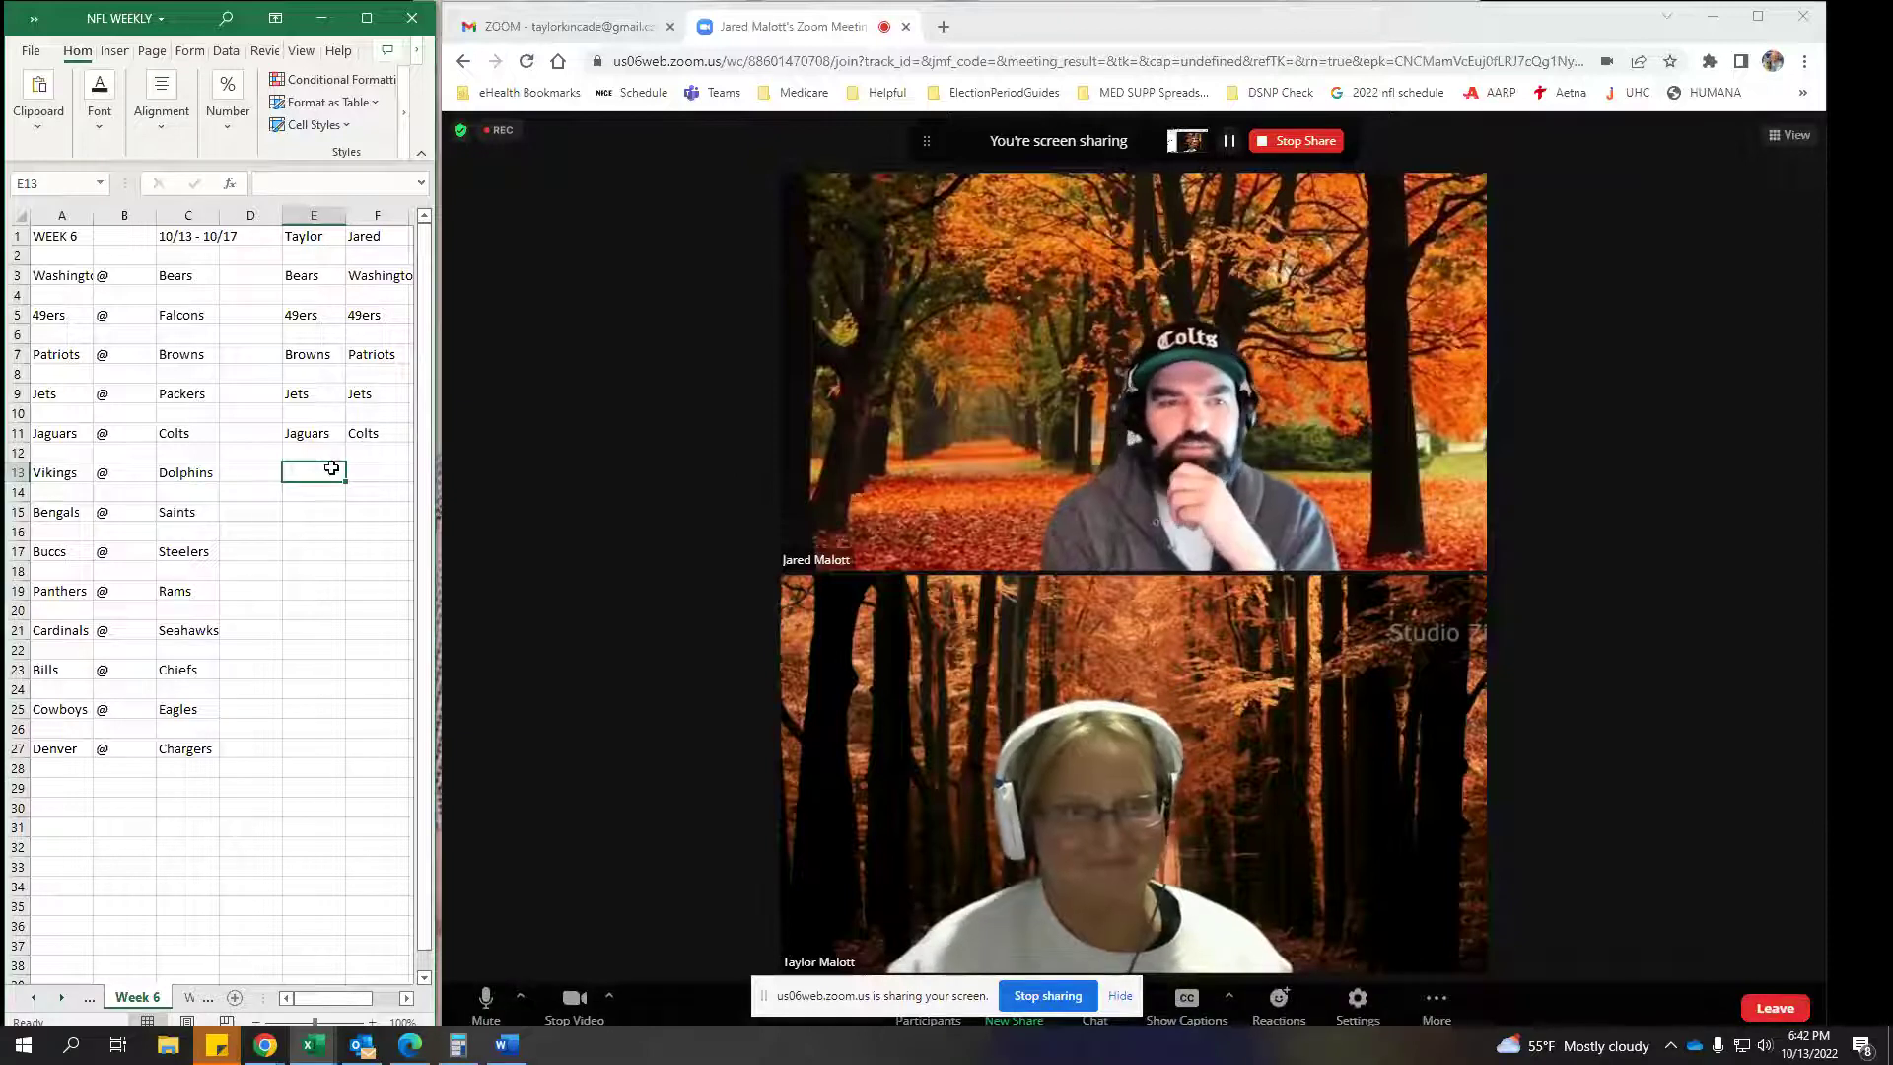
Enter Vikings in F13 for the Vikings at Dolphins game
left_click(371, 476)
left_click(299, 473)
left_click(363, 470)
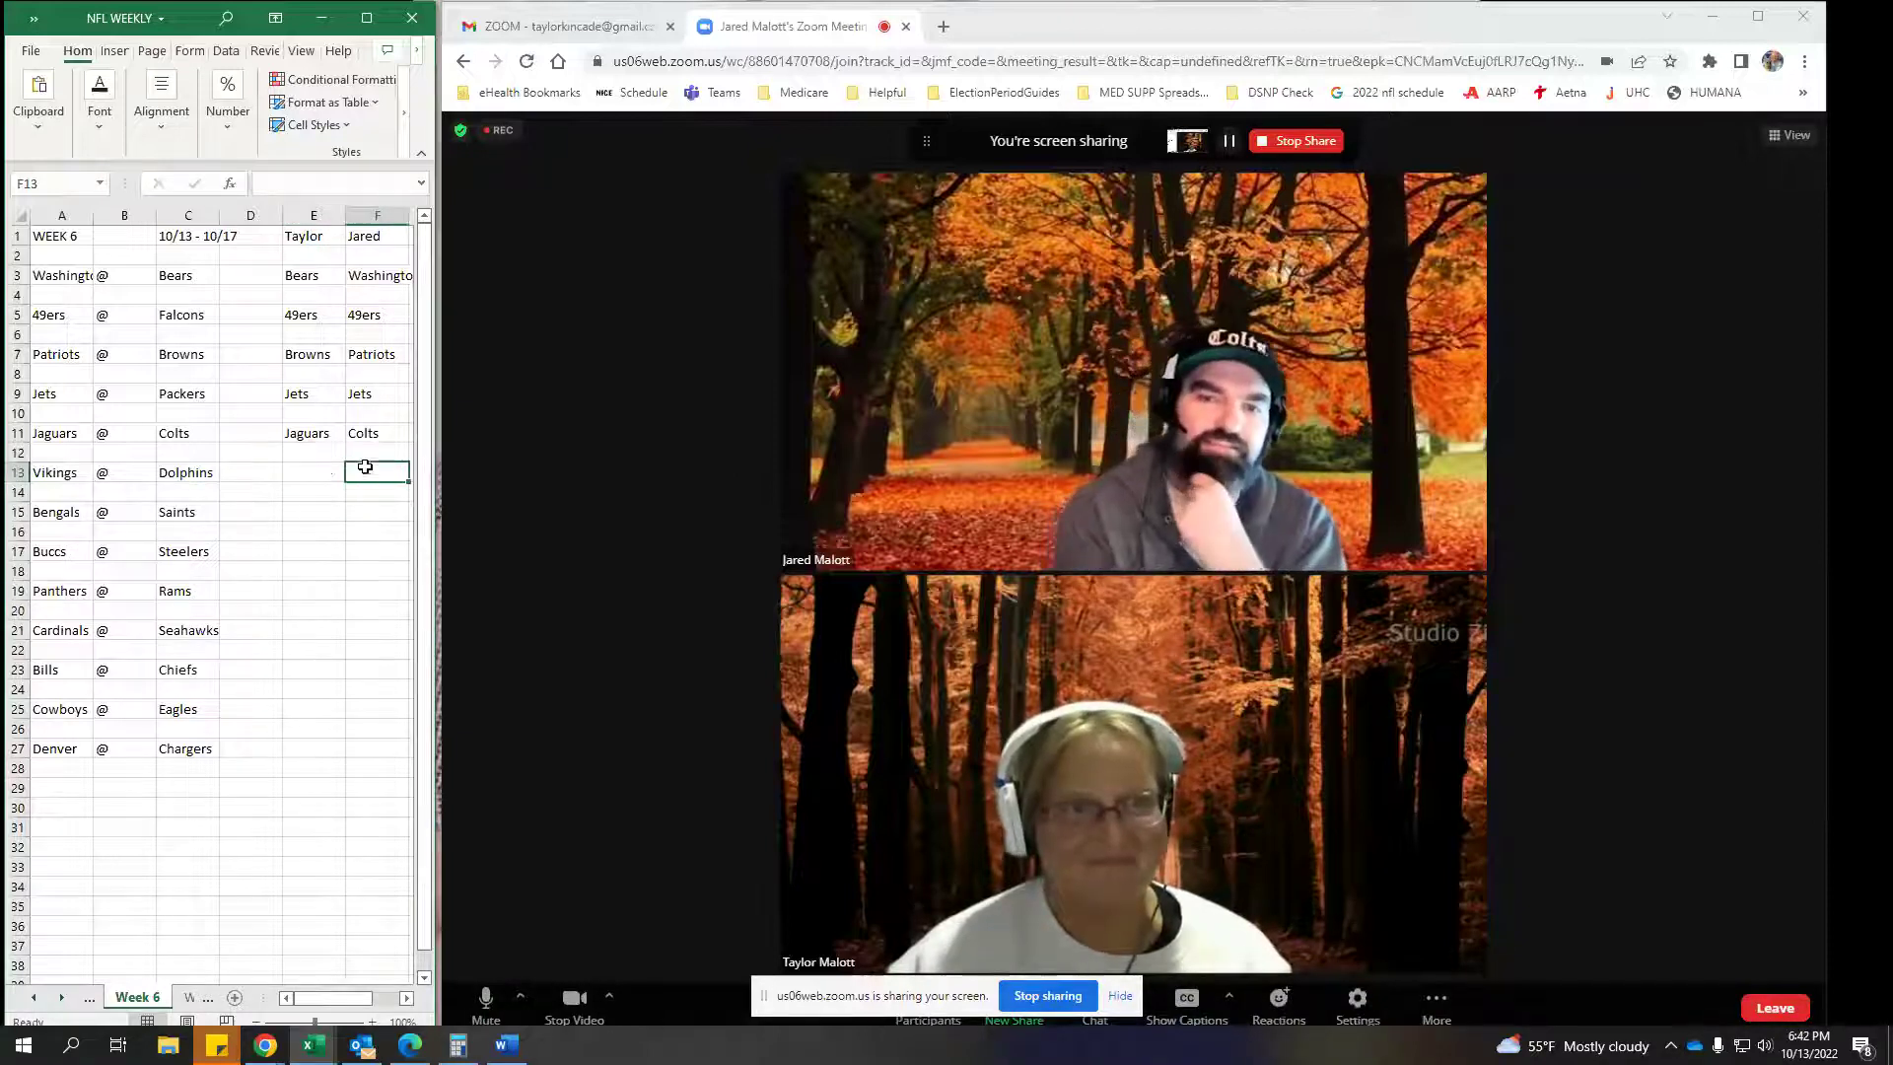
left_click(308, 471)
left_click(358, 481)
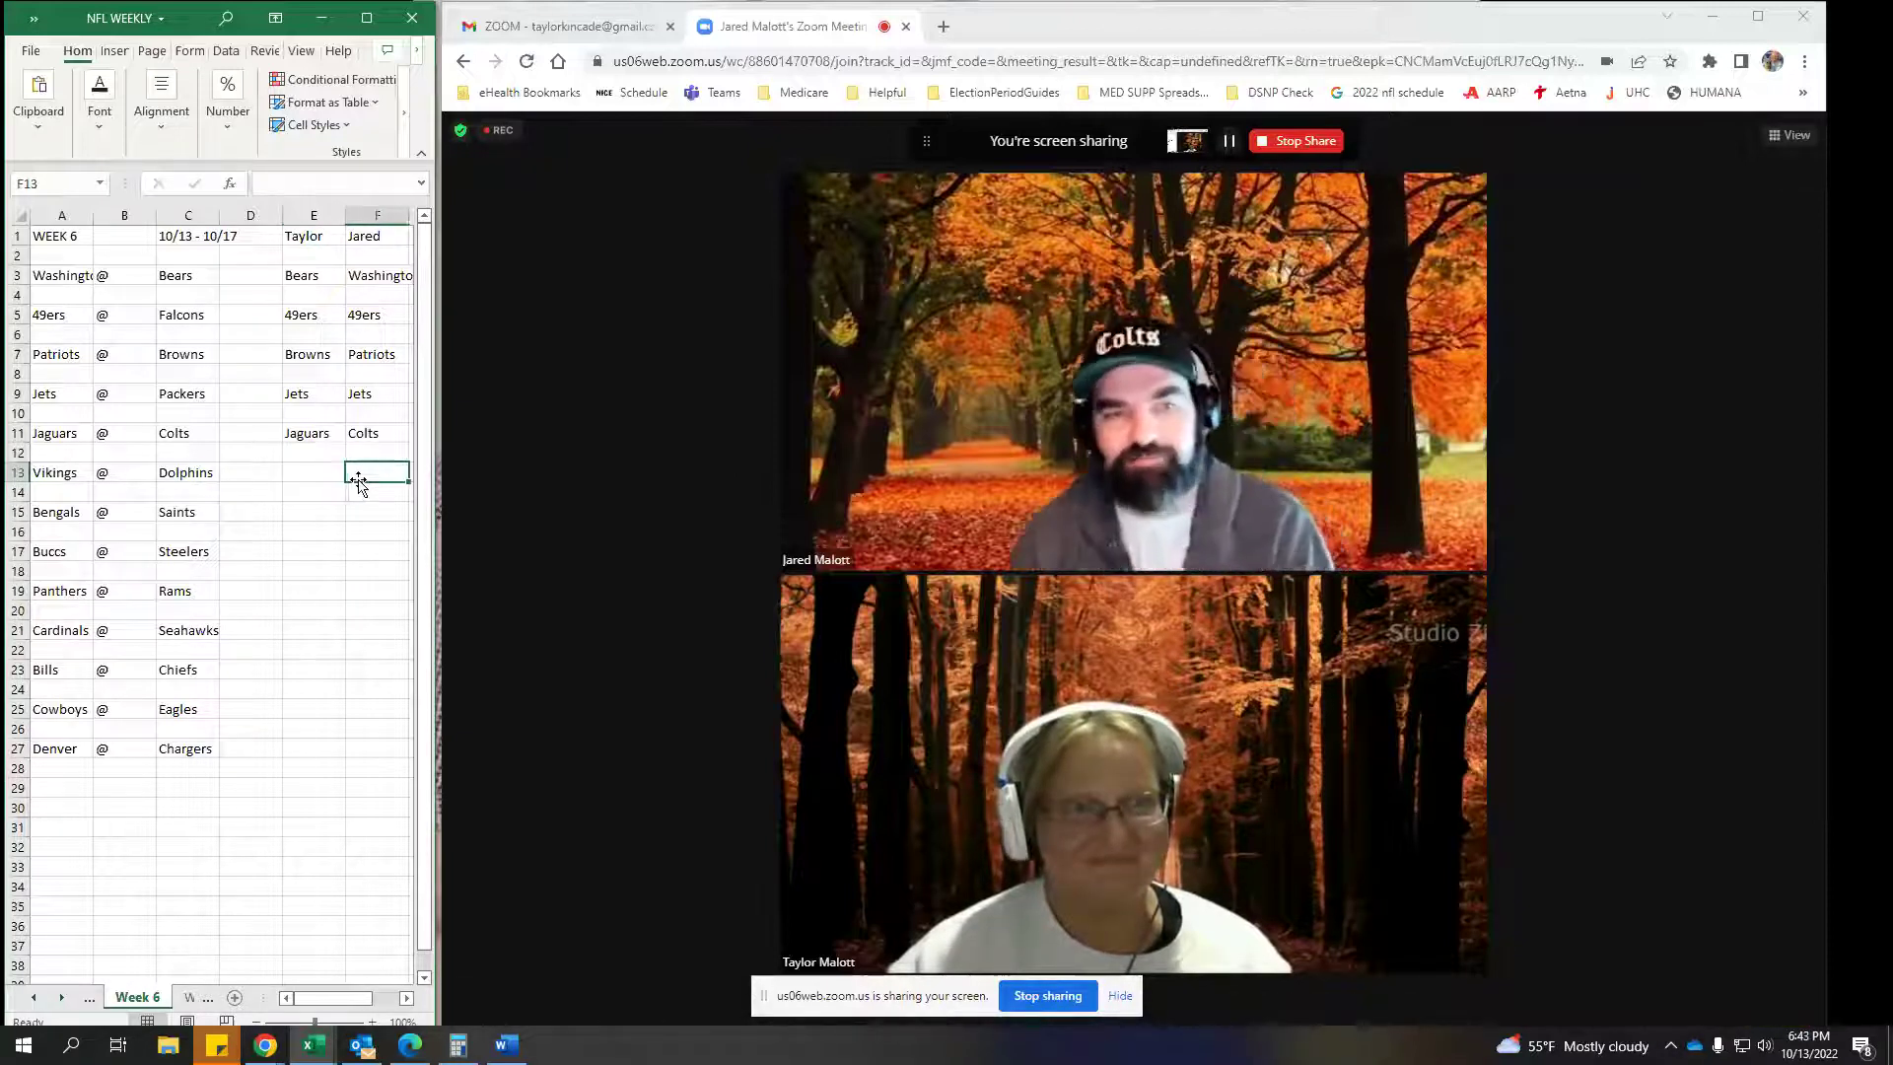
type("Vikings")
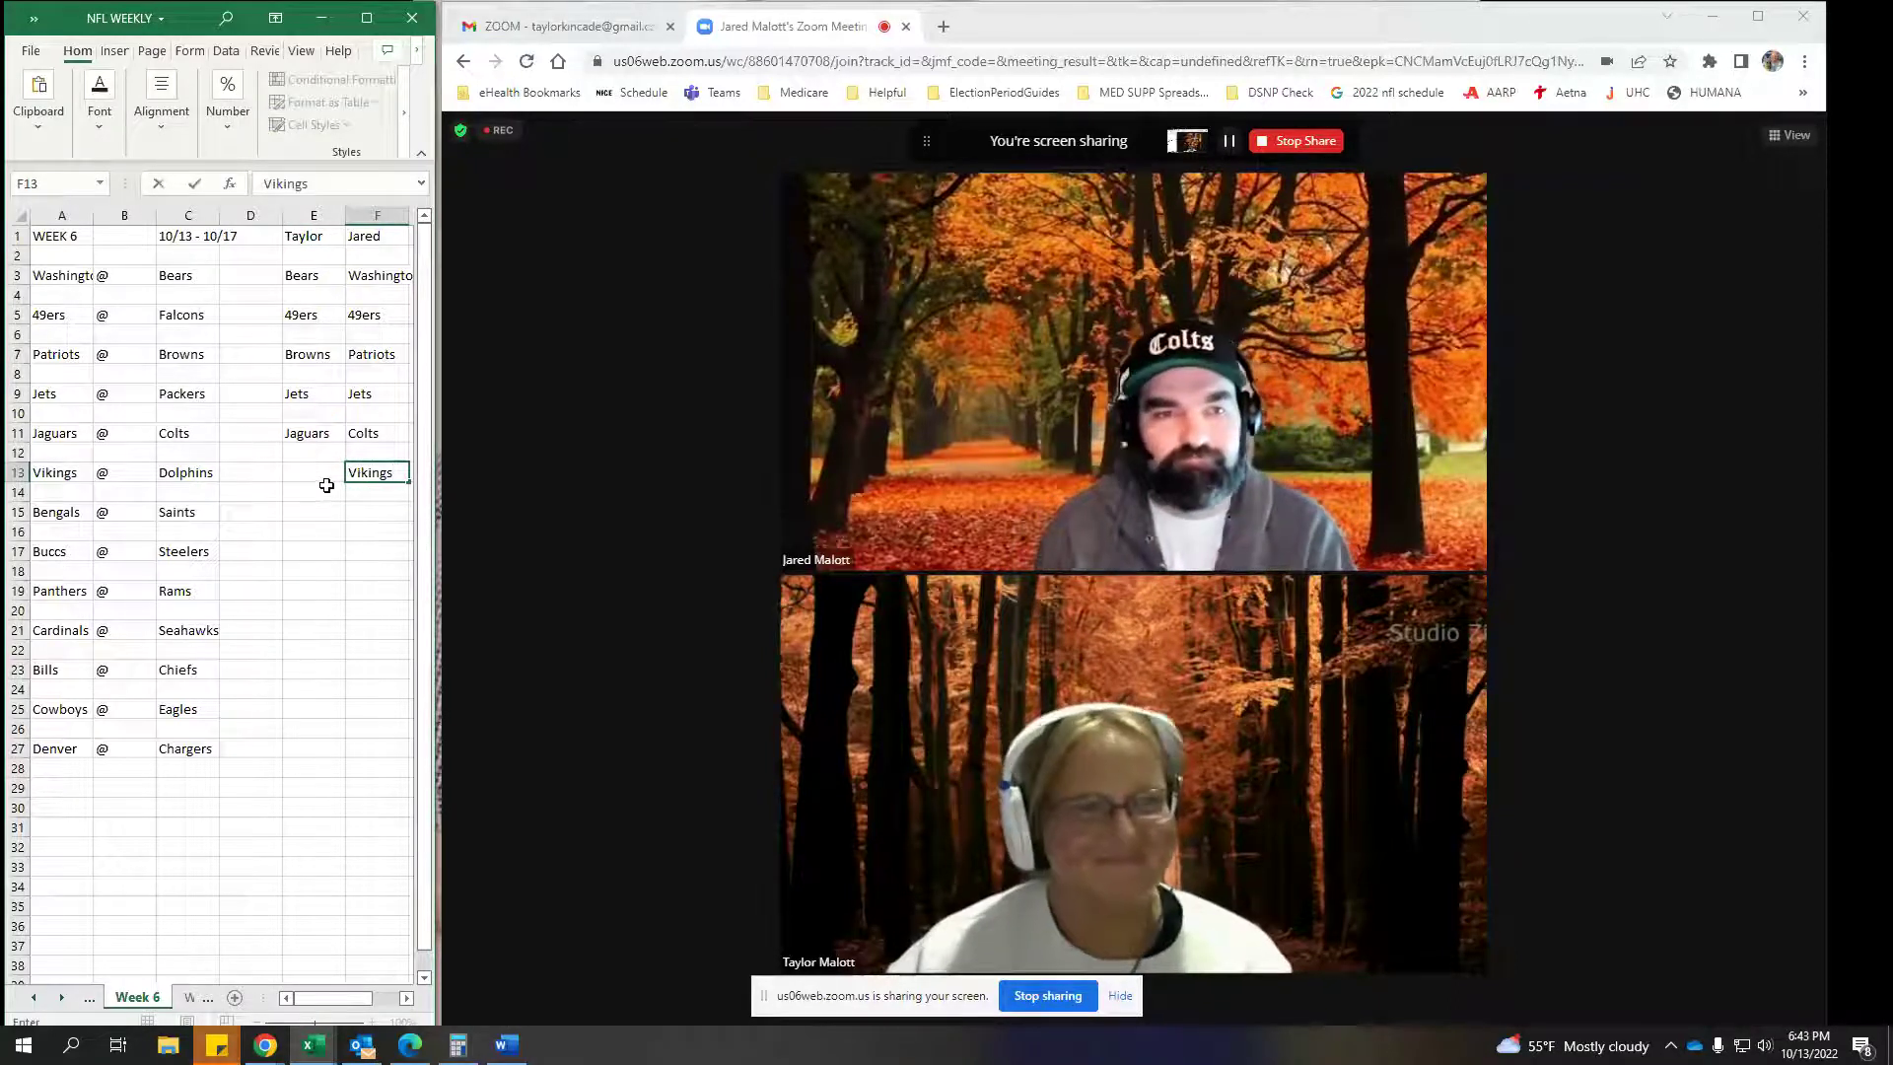
left_click(329, 475)
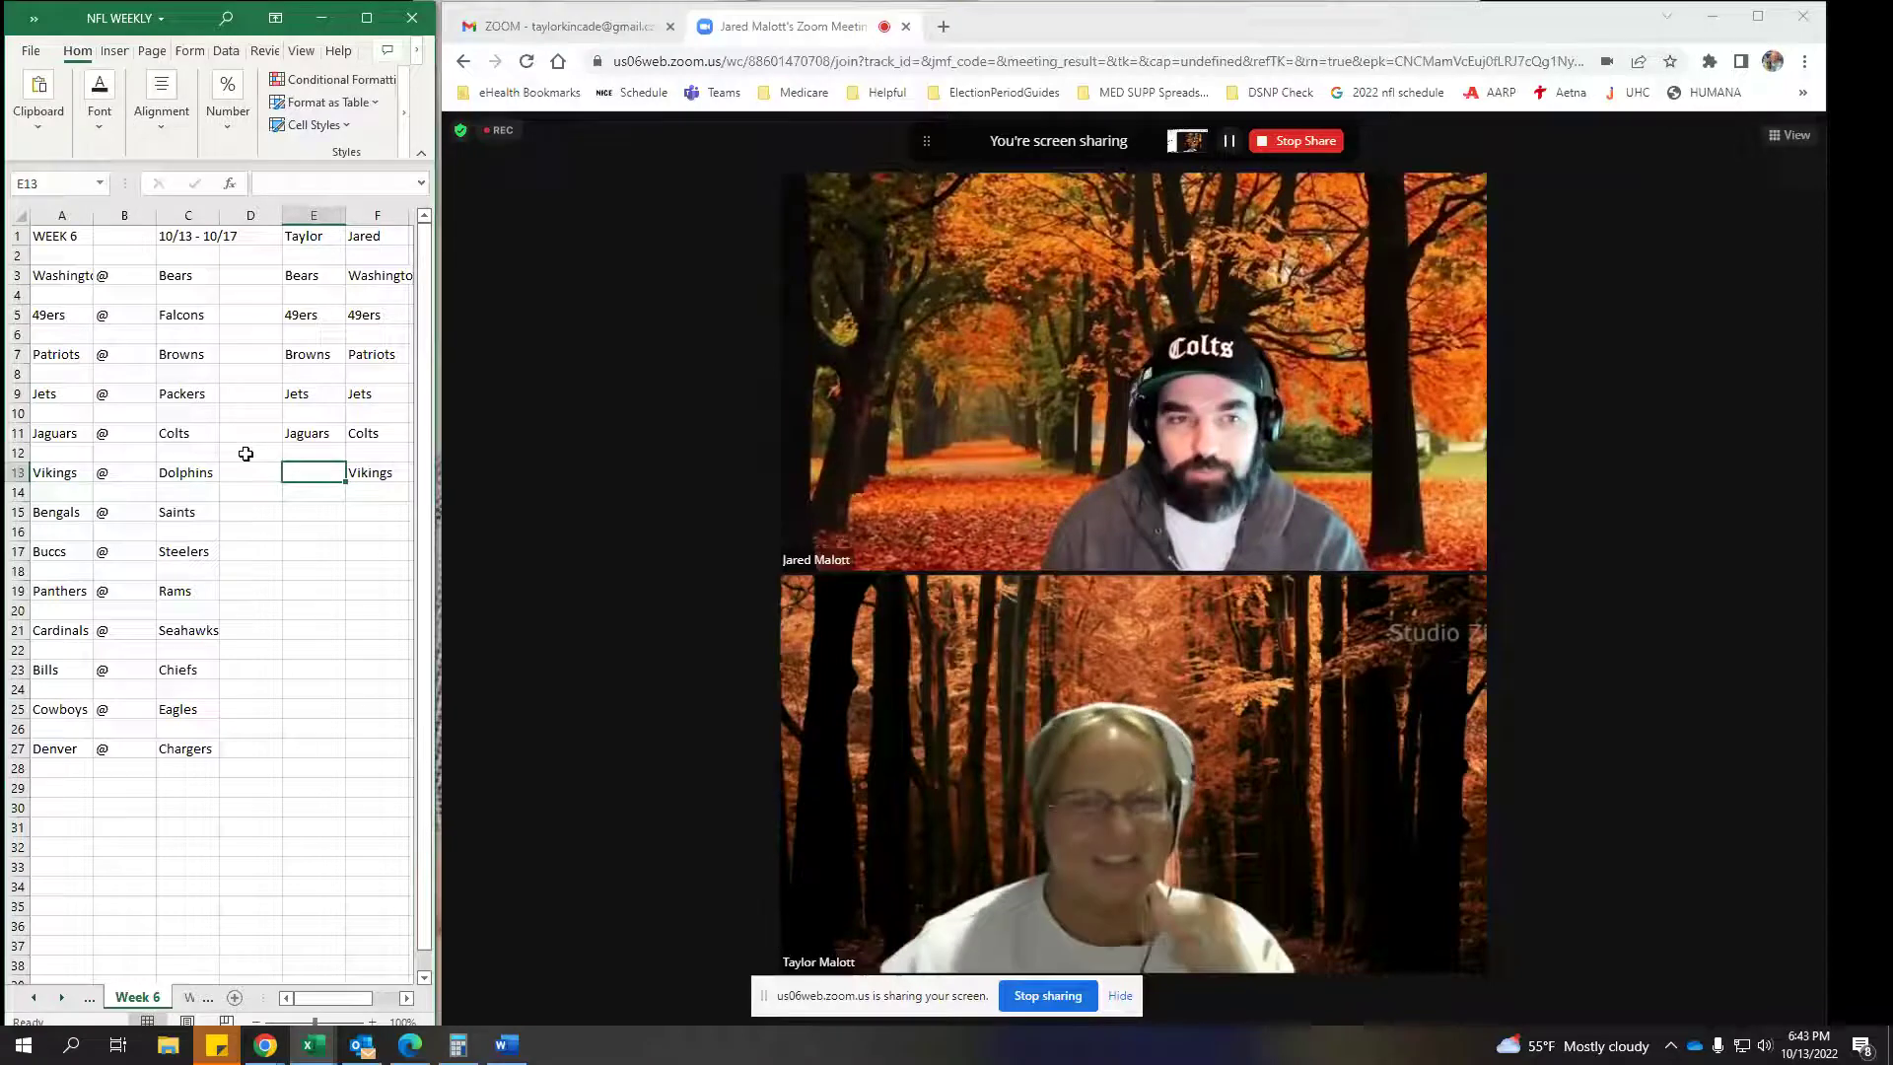
Enter Saints in E15 and Bengals in F15, correcting the misspelling
left_click(318, 511)
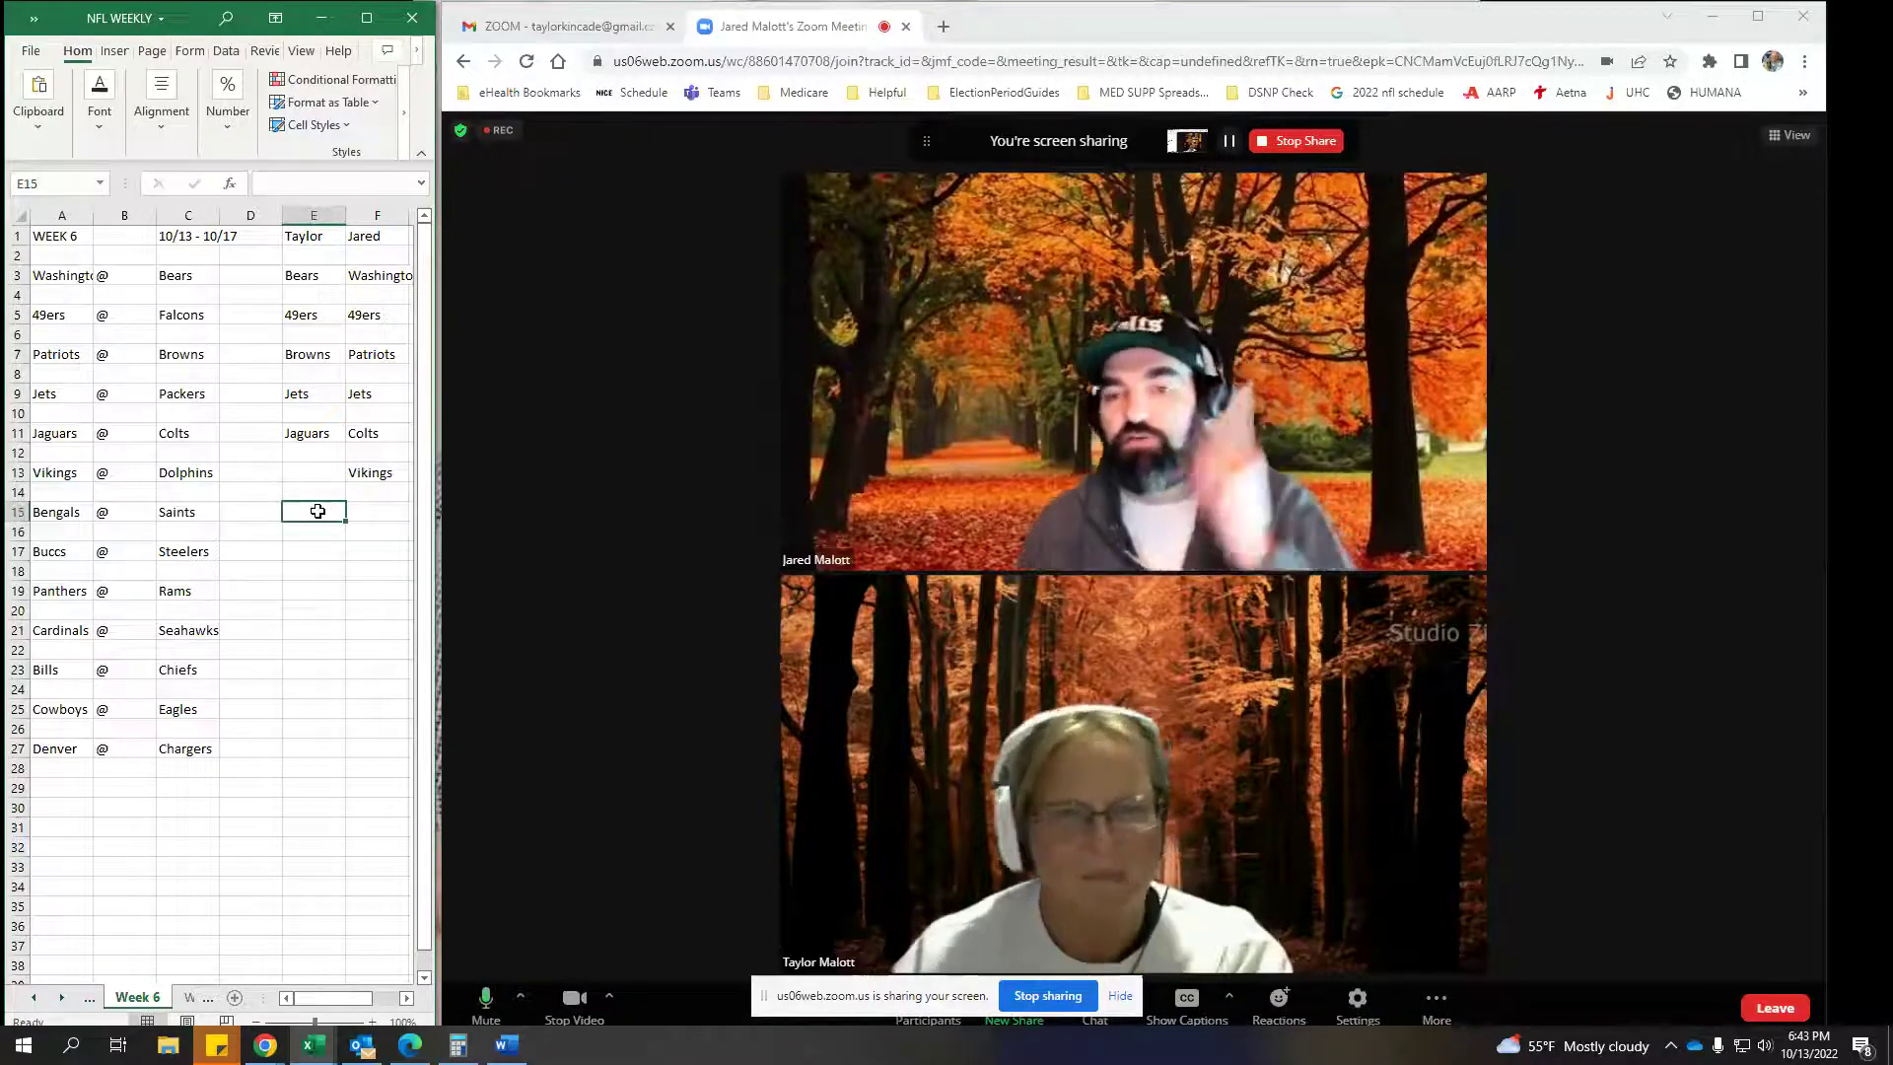
type("Saints")
key("Tab")
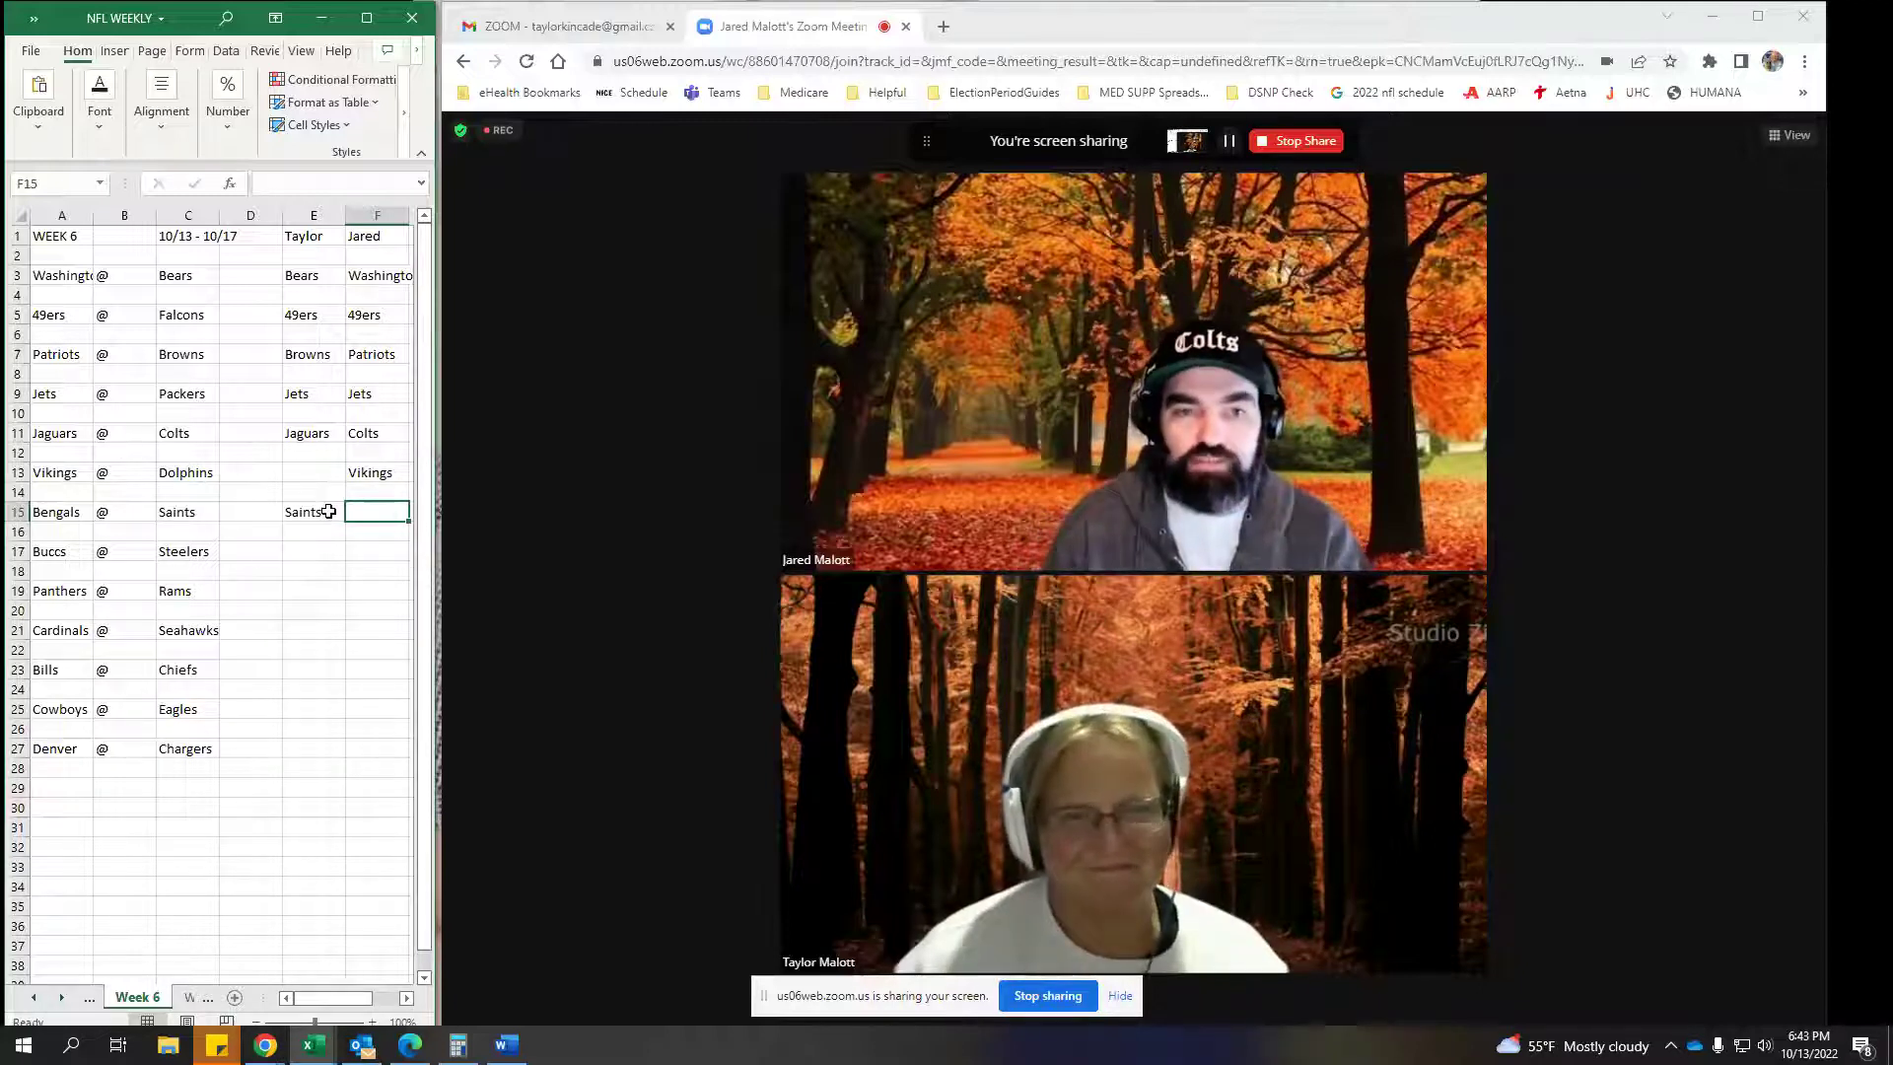
type("Ben")
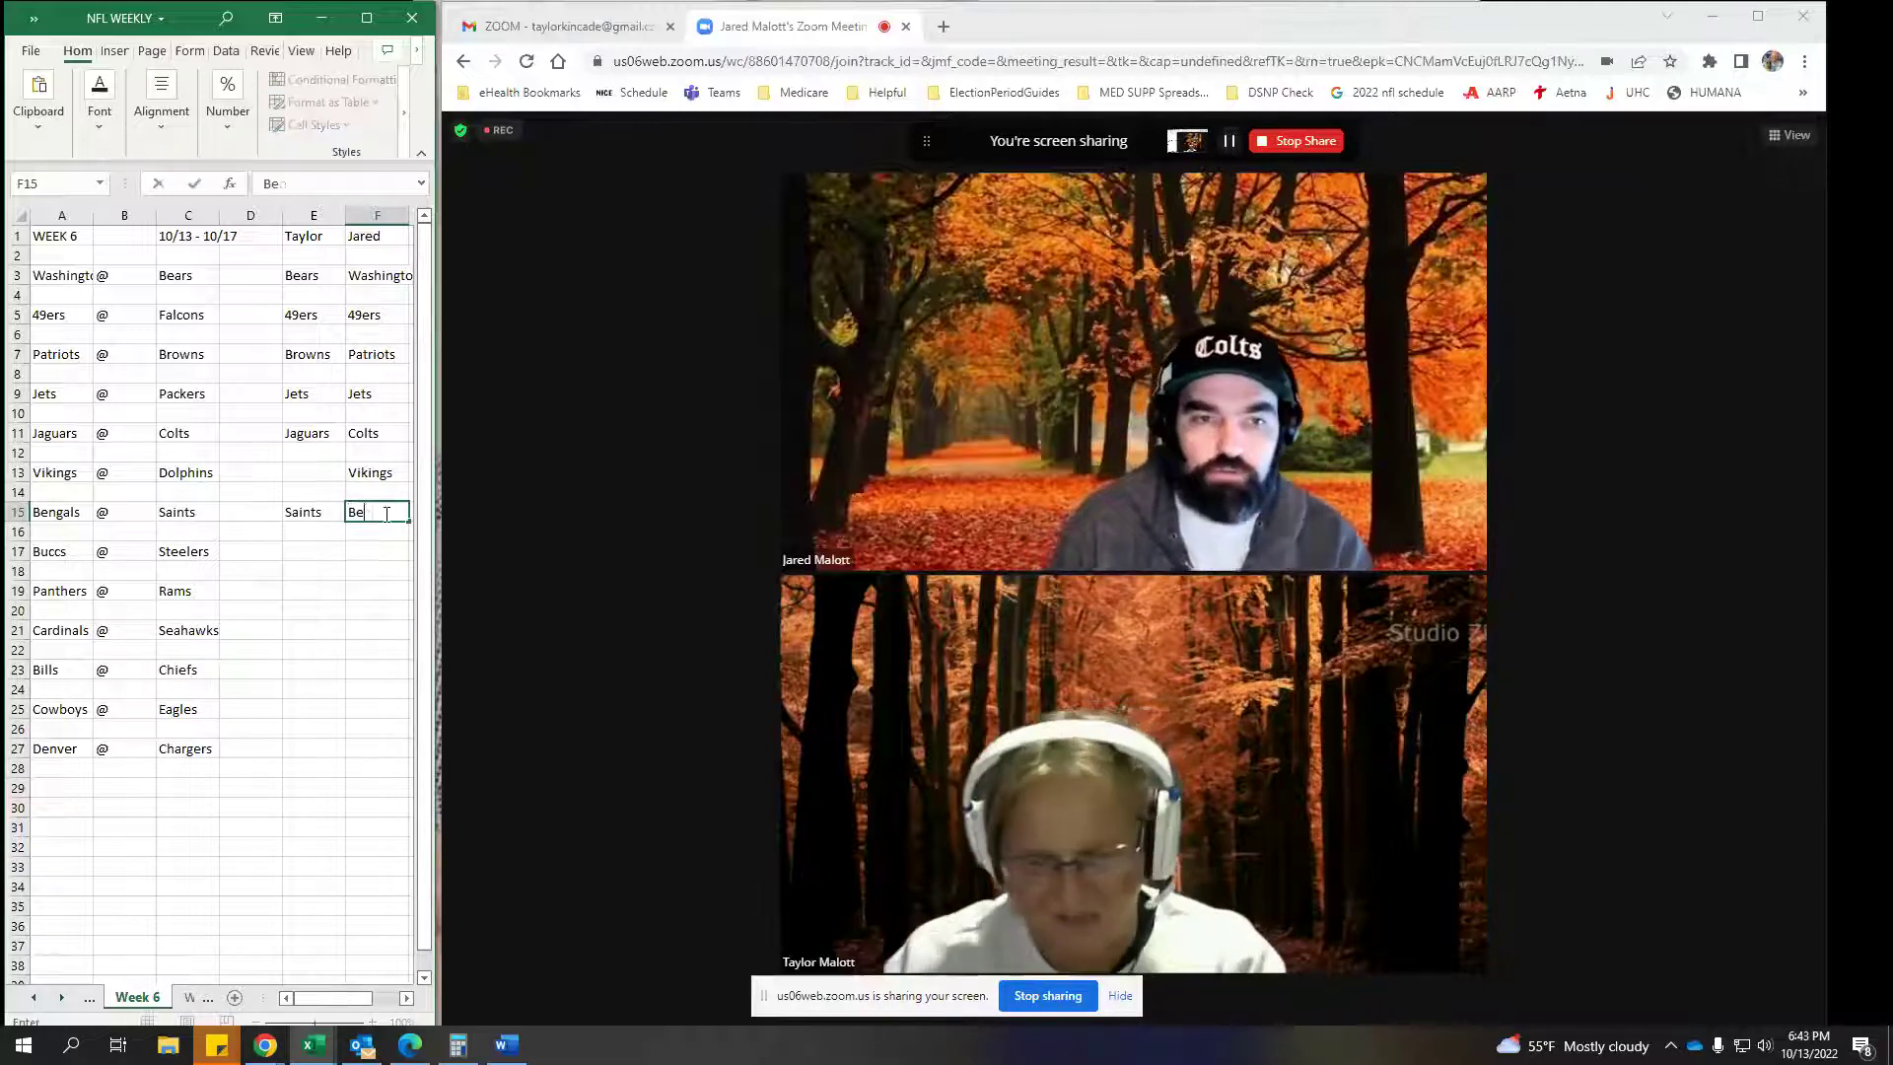
type("glas")
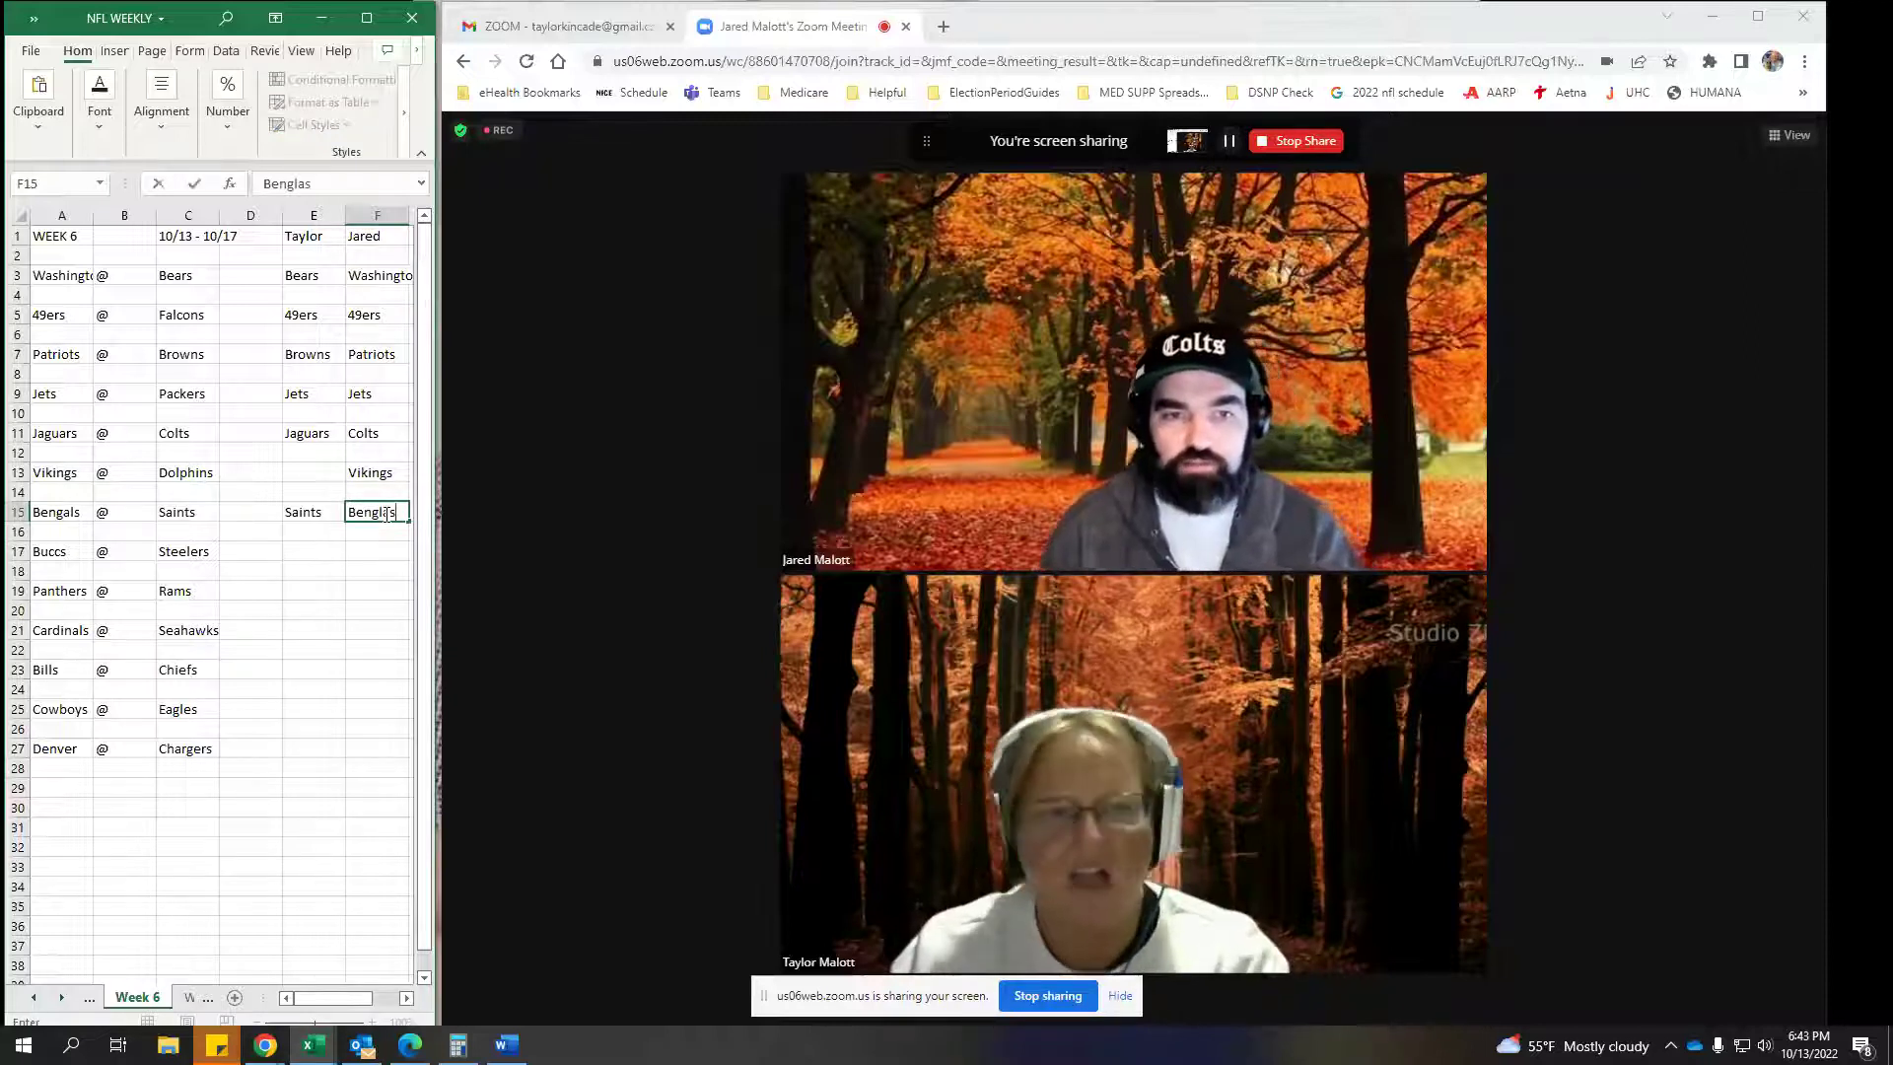
key("BackSpace")
key("BackSpace")
key("BackSpace")
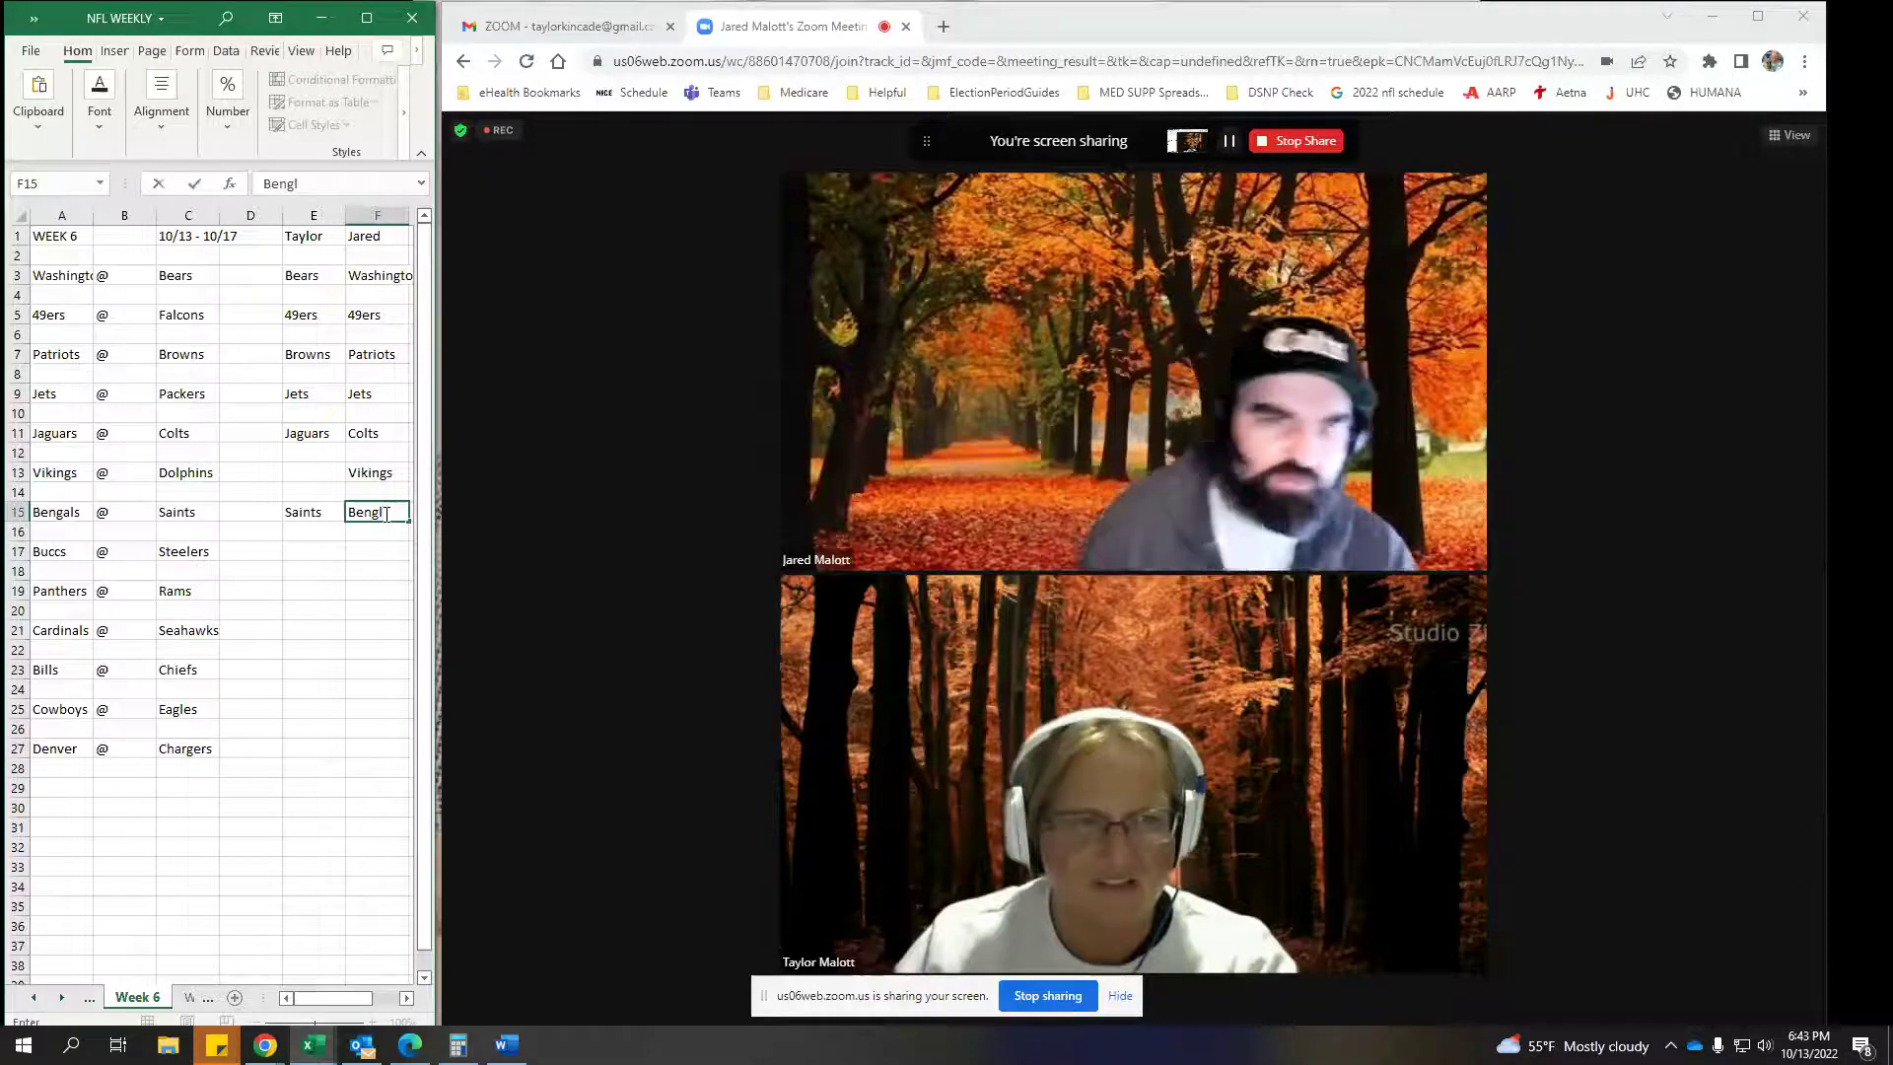
key("BackSpace")
type("als")
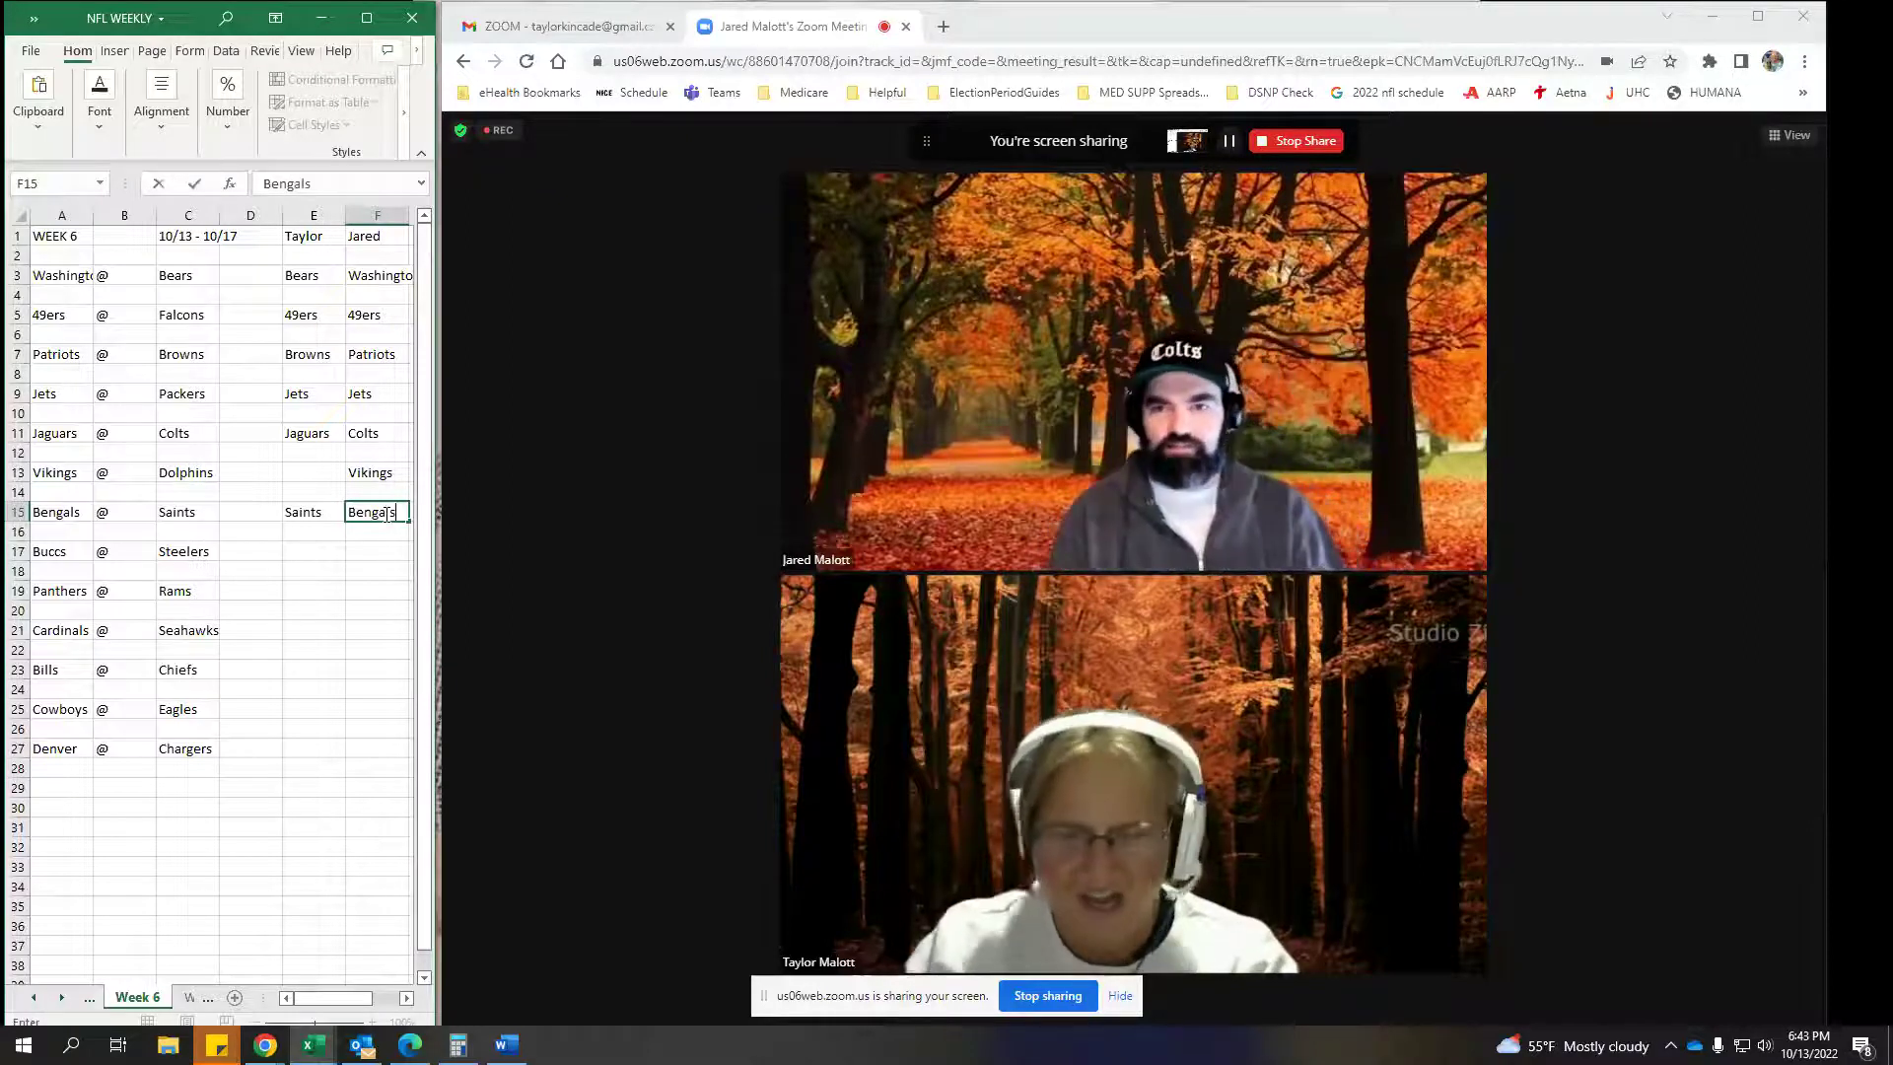
left_click(336, 553)
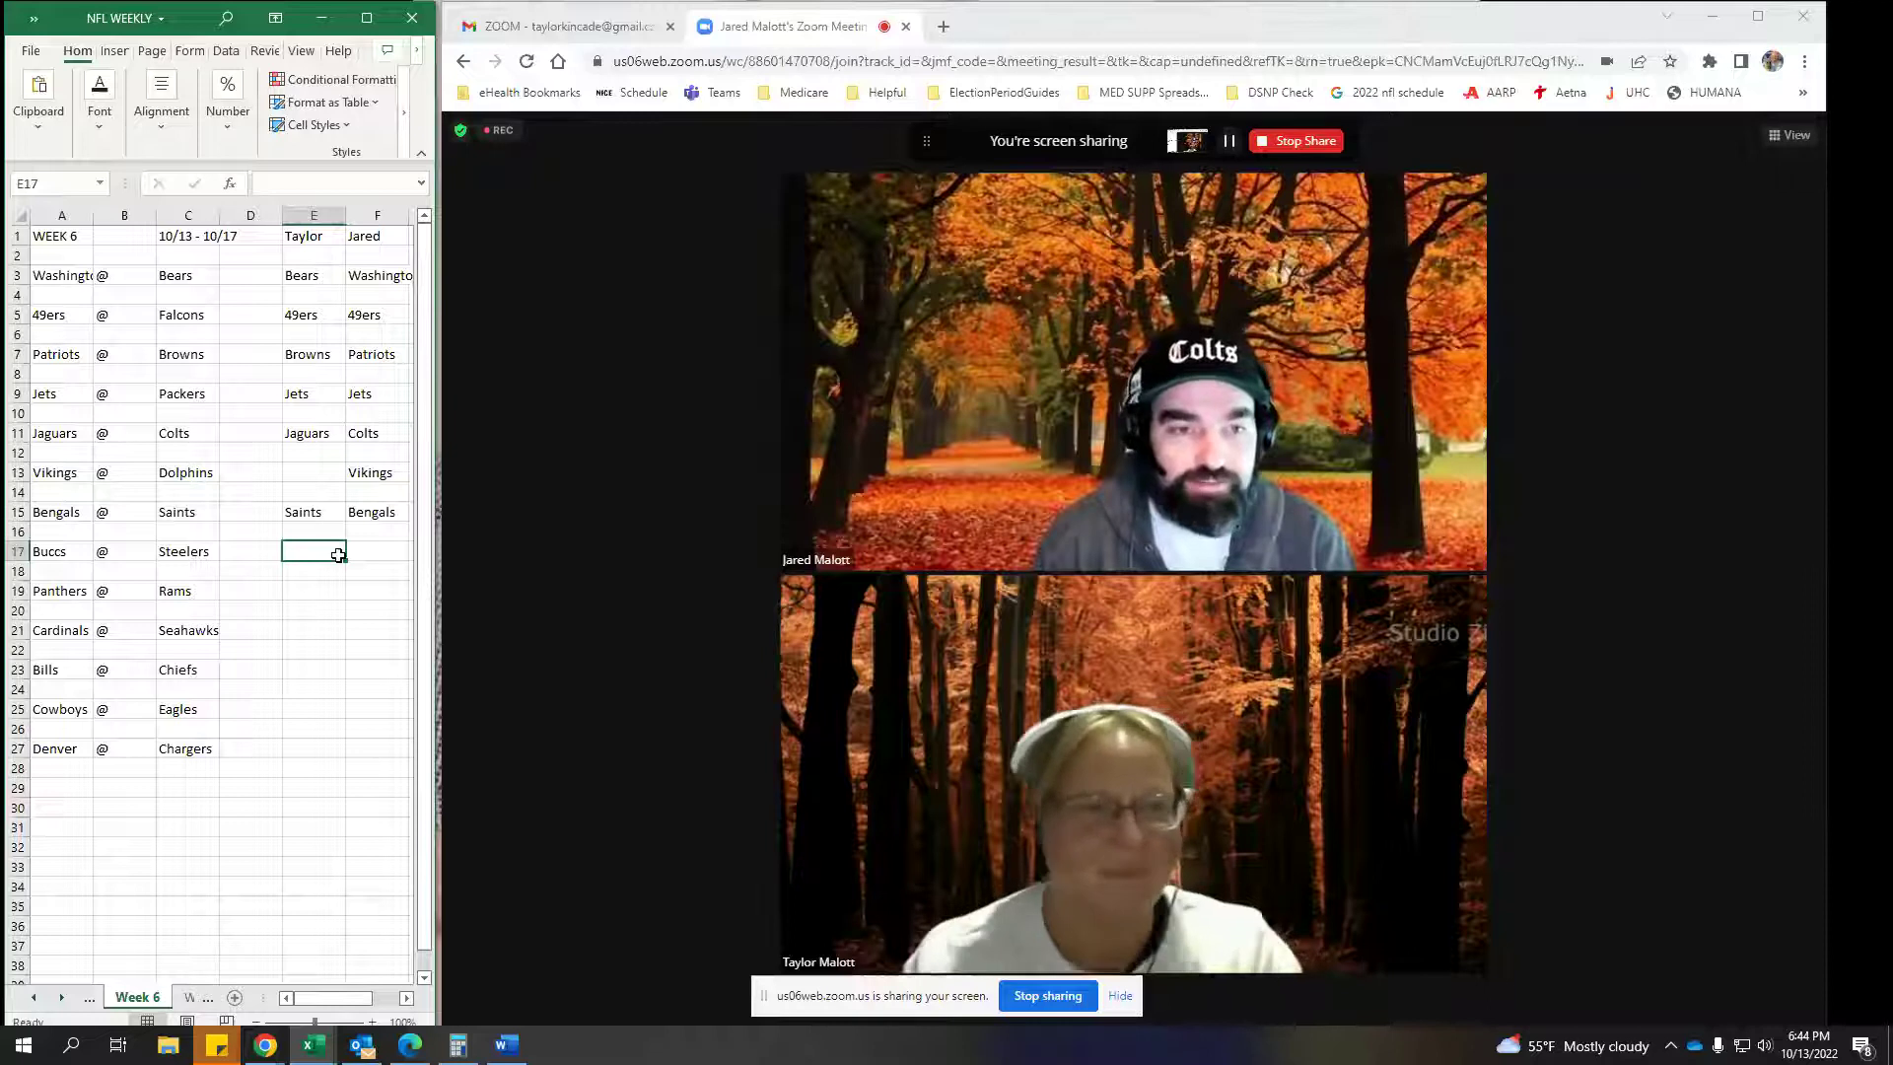
Enter Buccs in E17 and Steelers in F17
type("Bu")
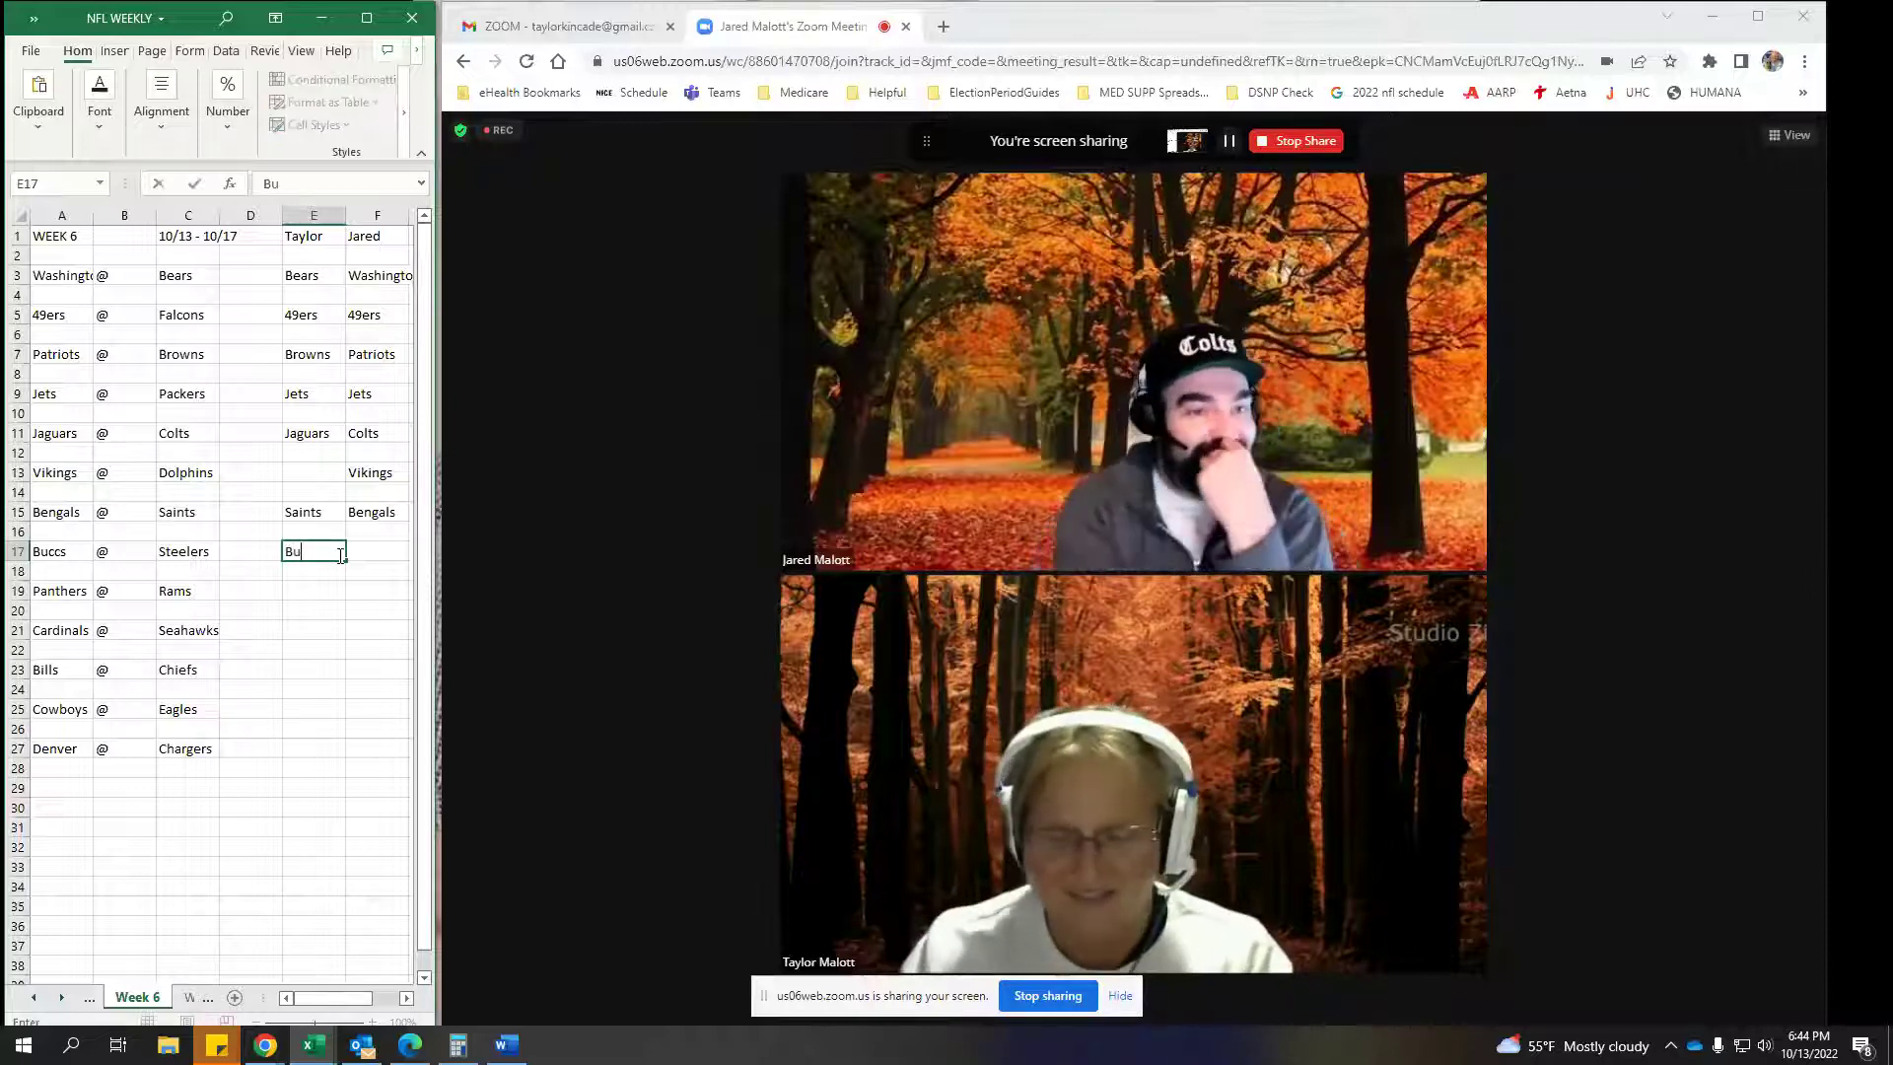
type("ccs")
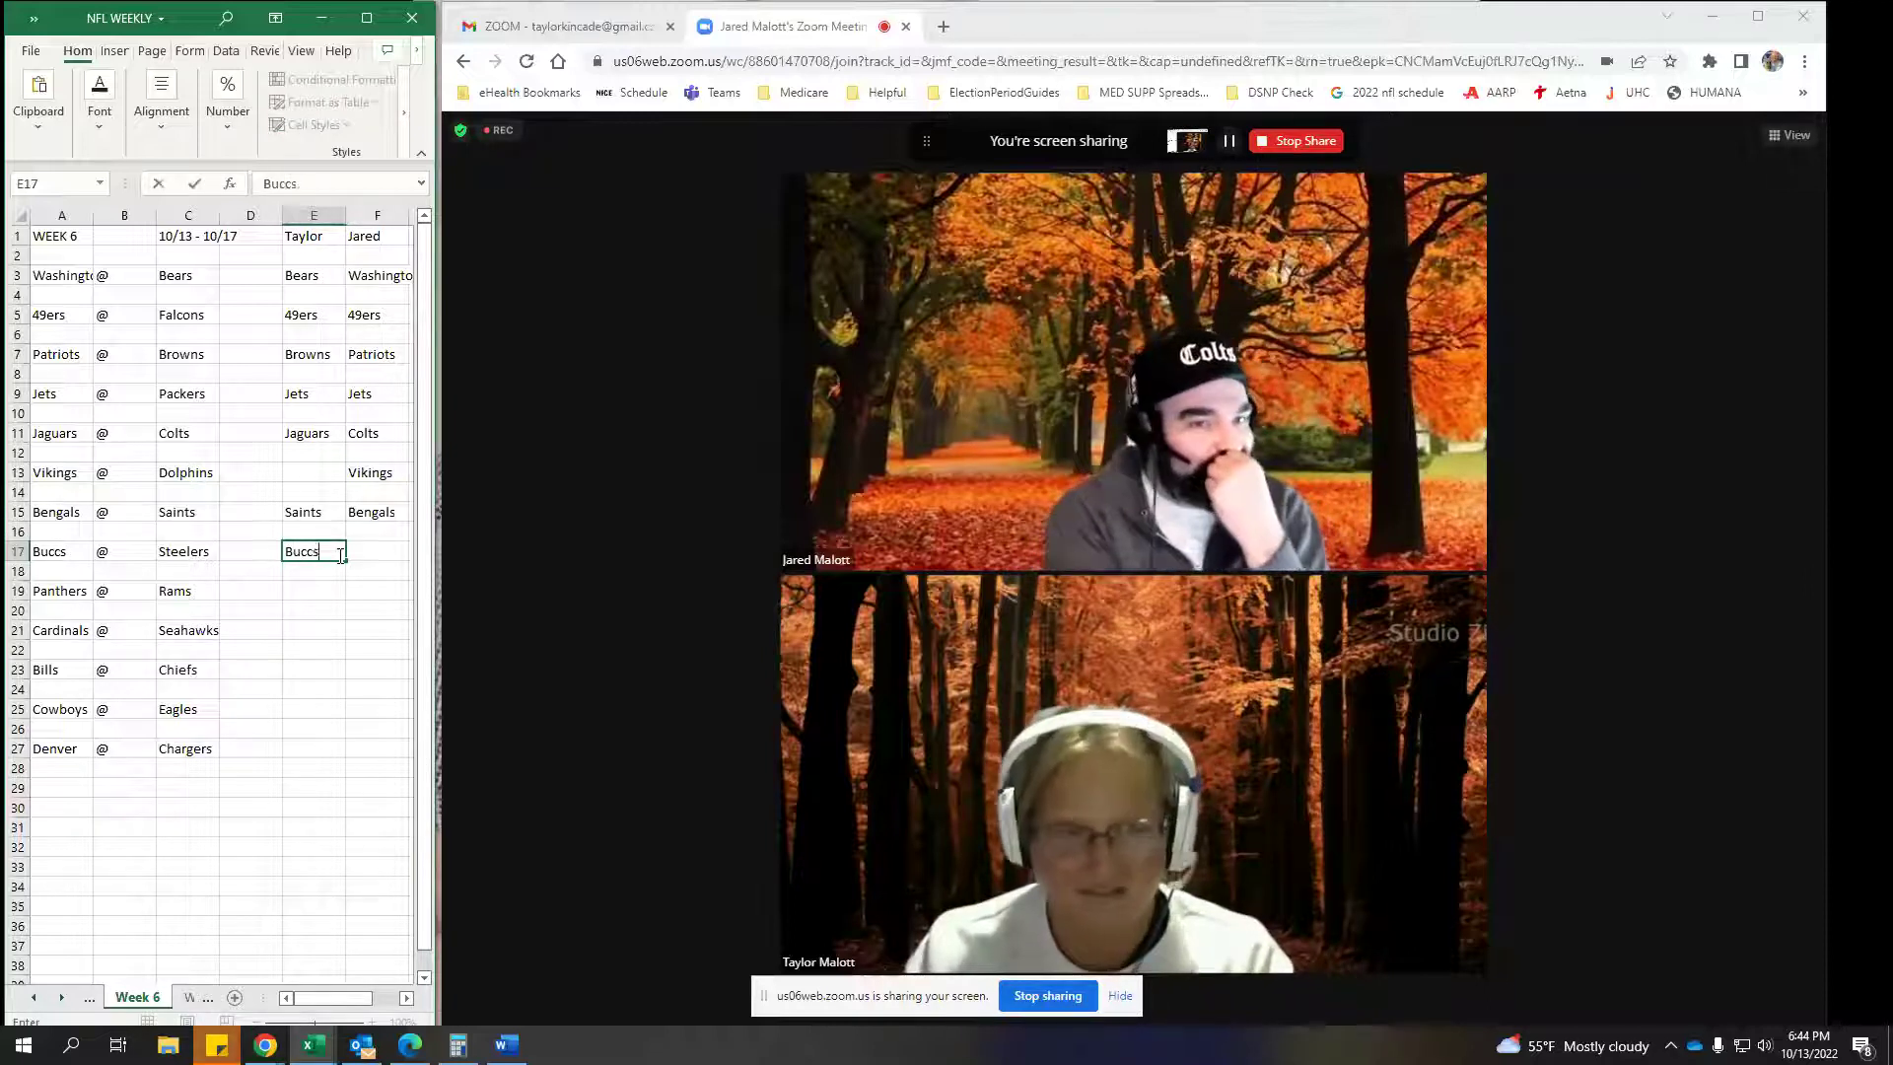
key("Tab")
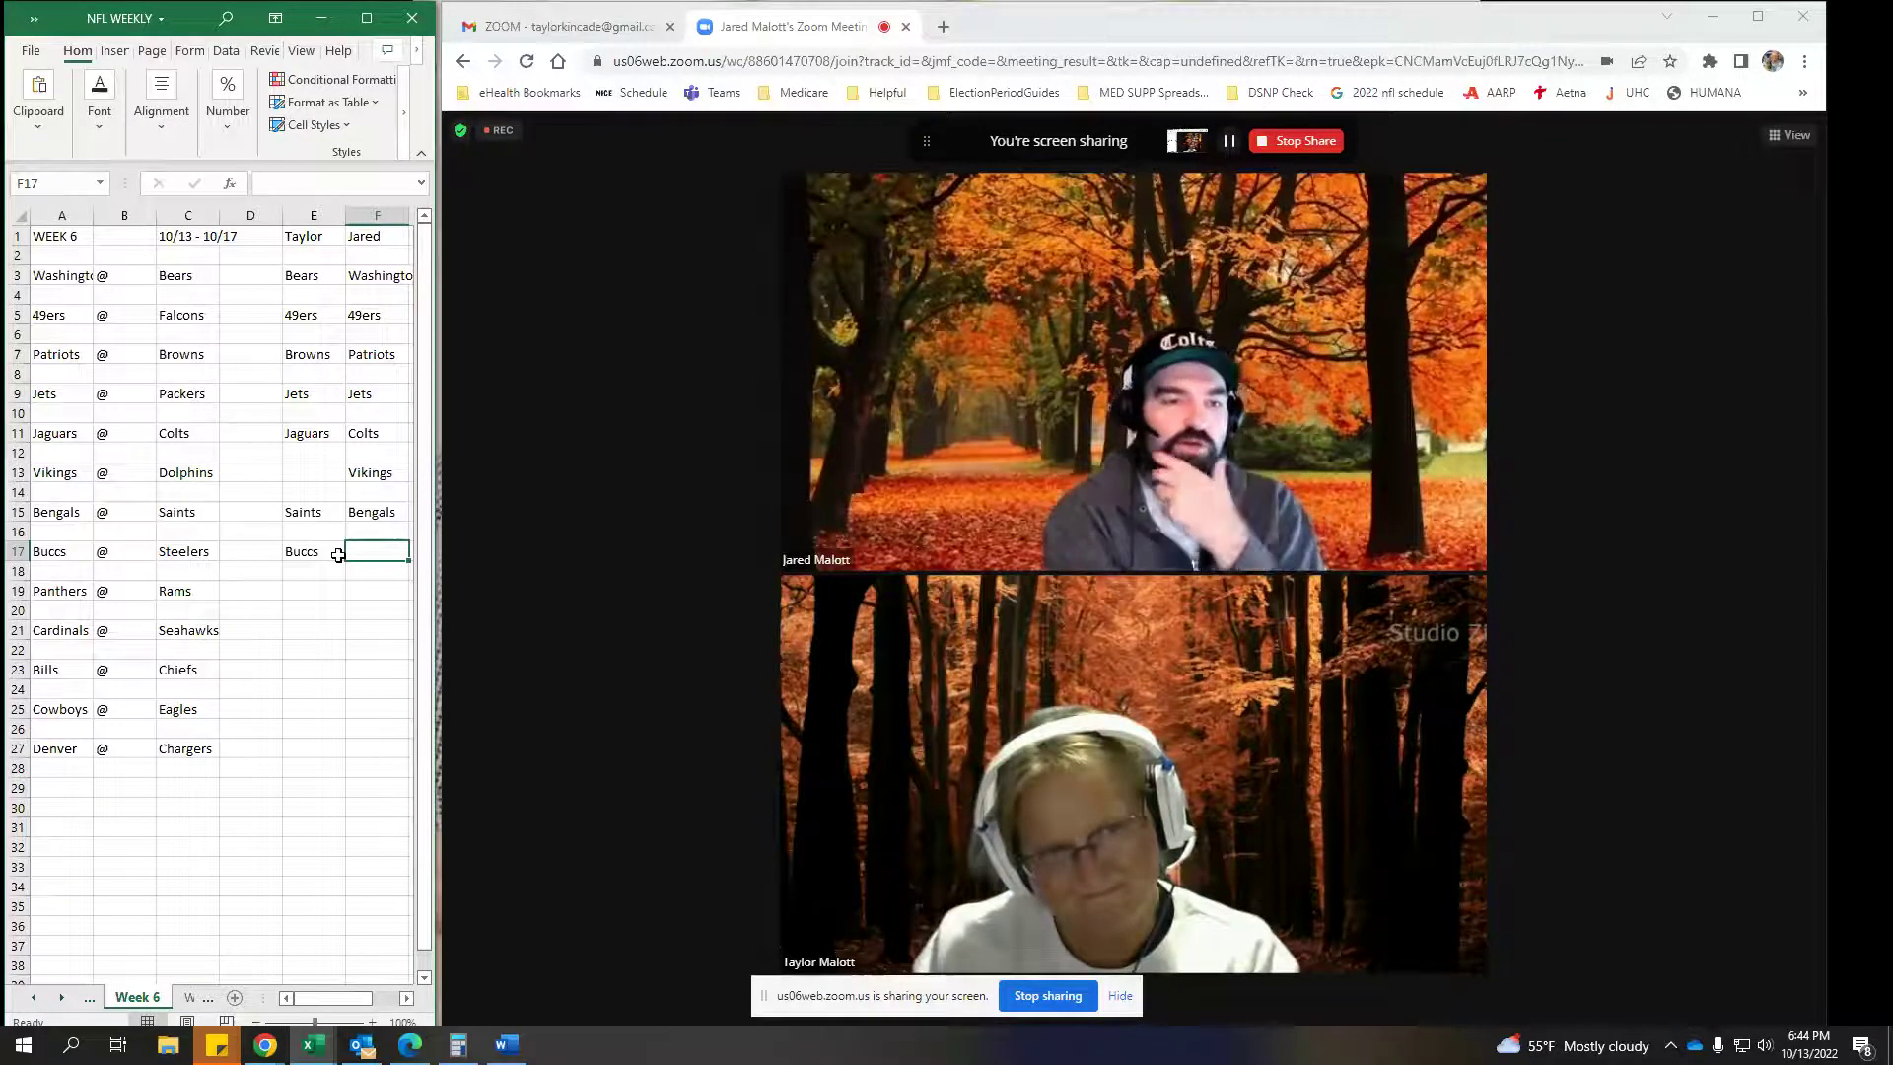
type("S")
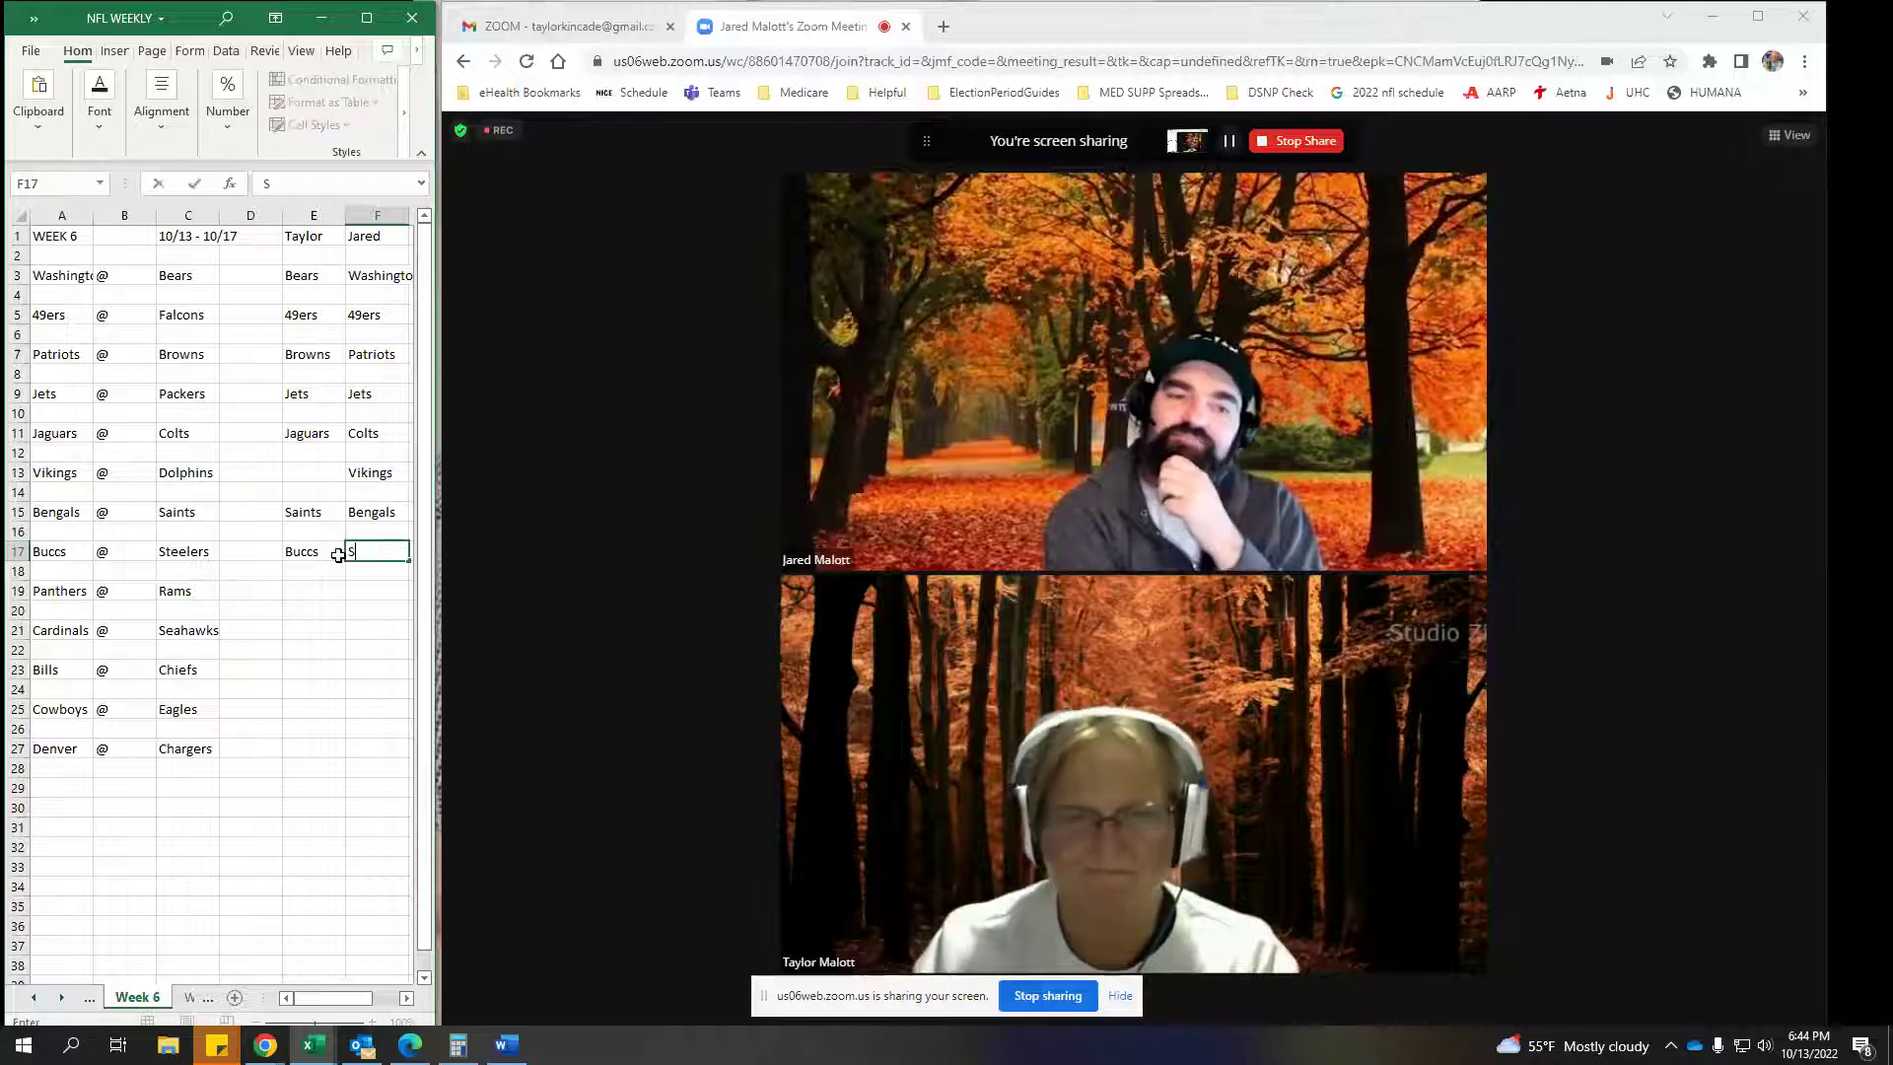
key("BackSpace")
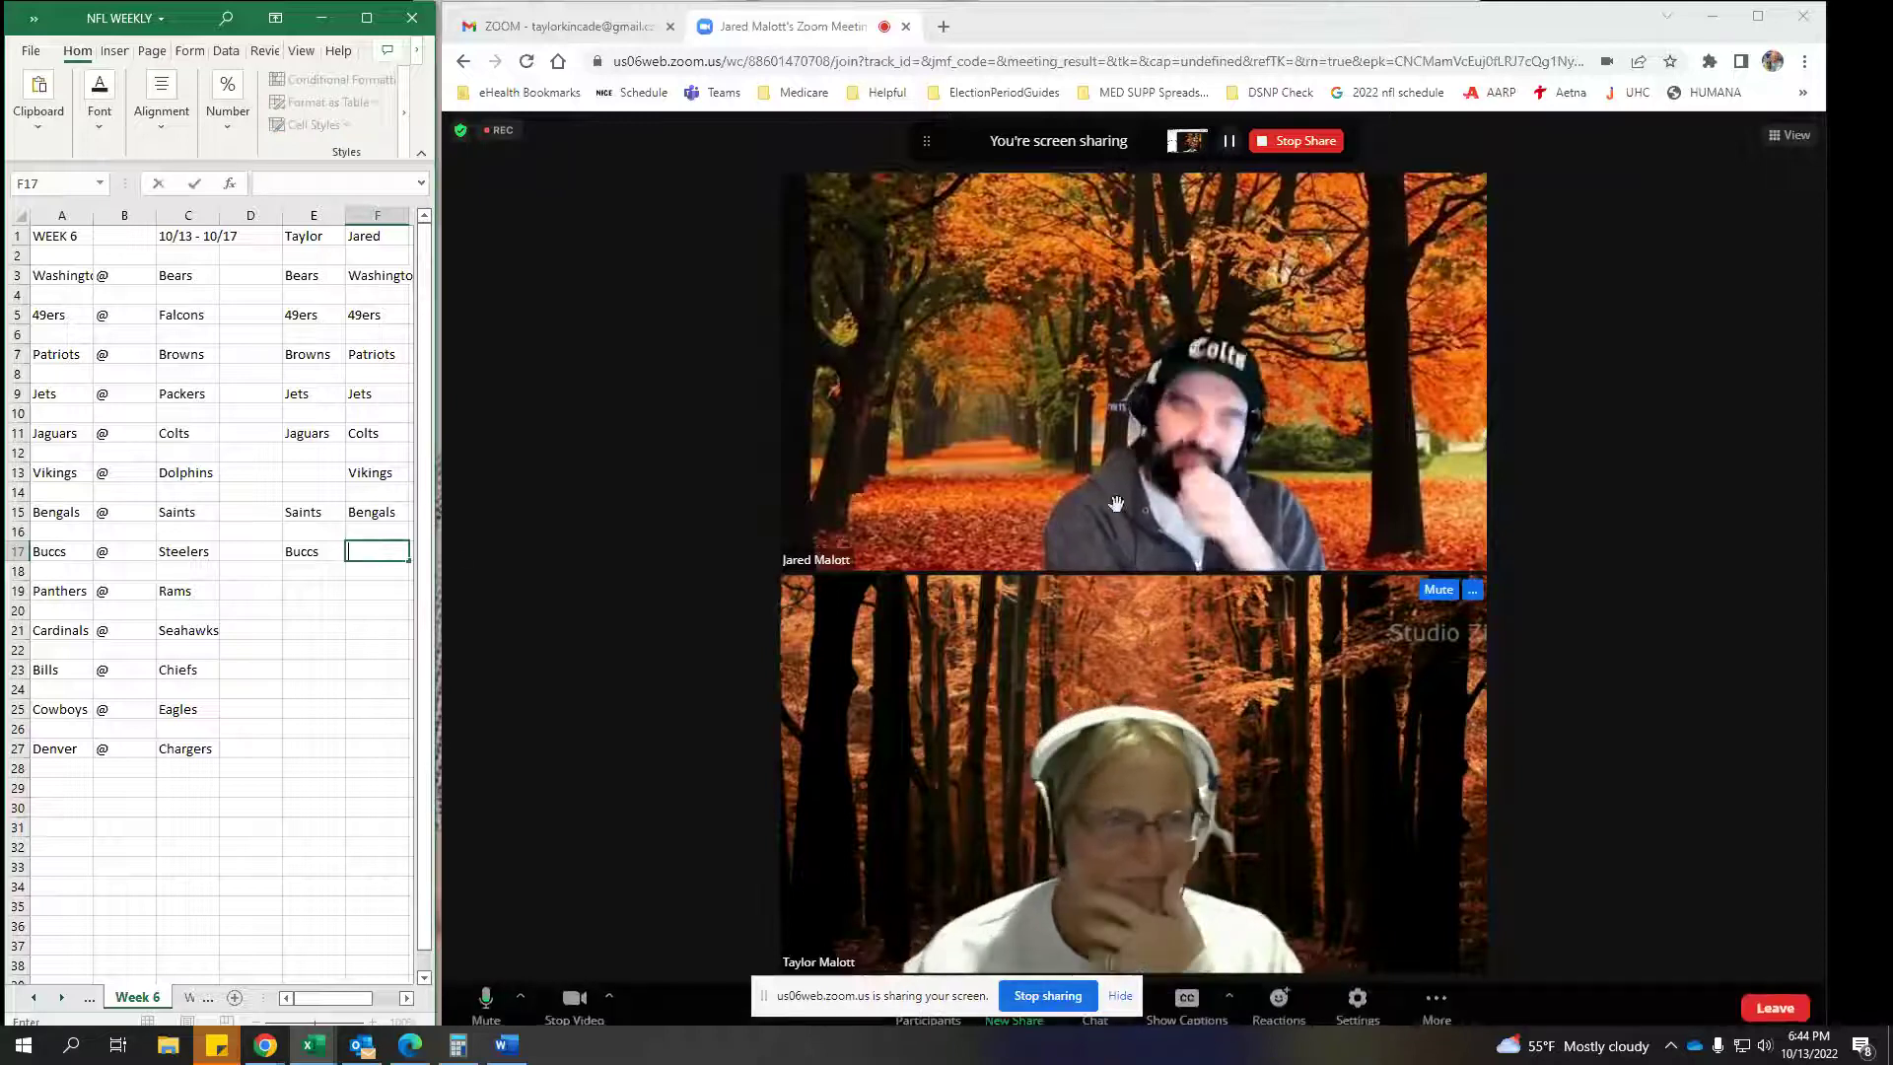
left_click(385, 554)
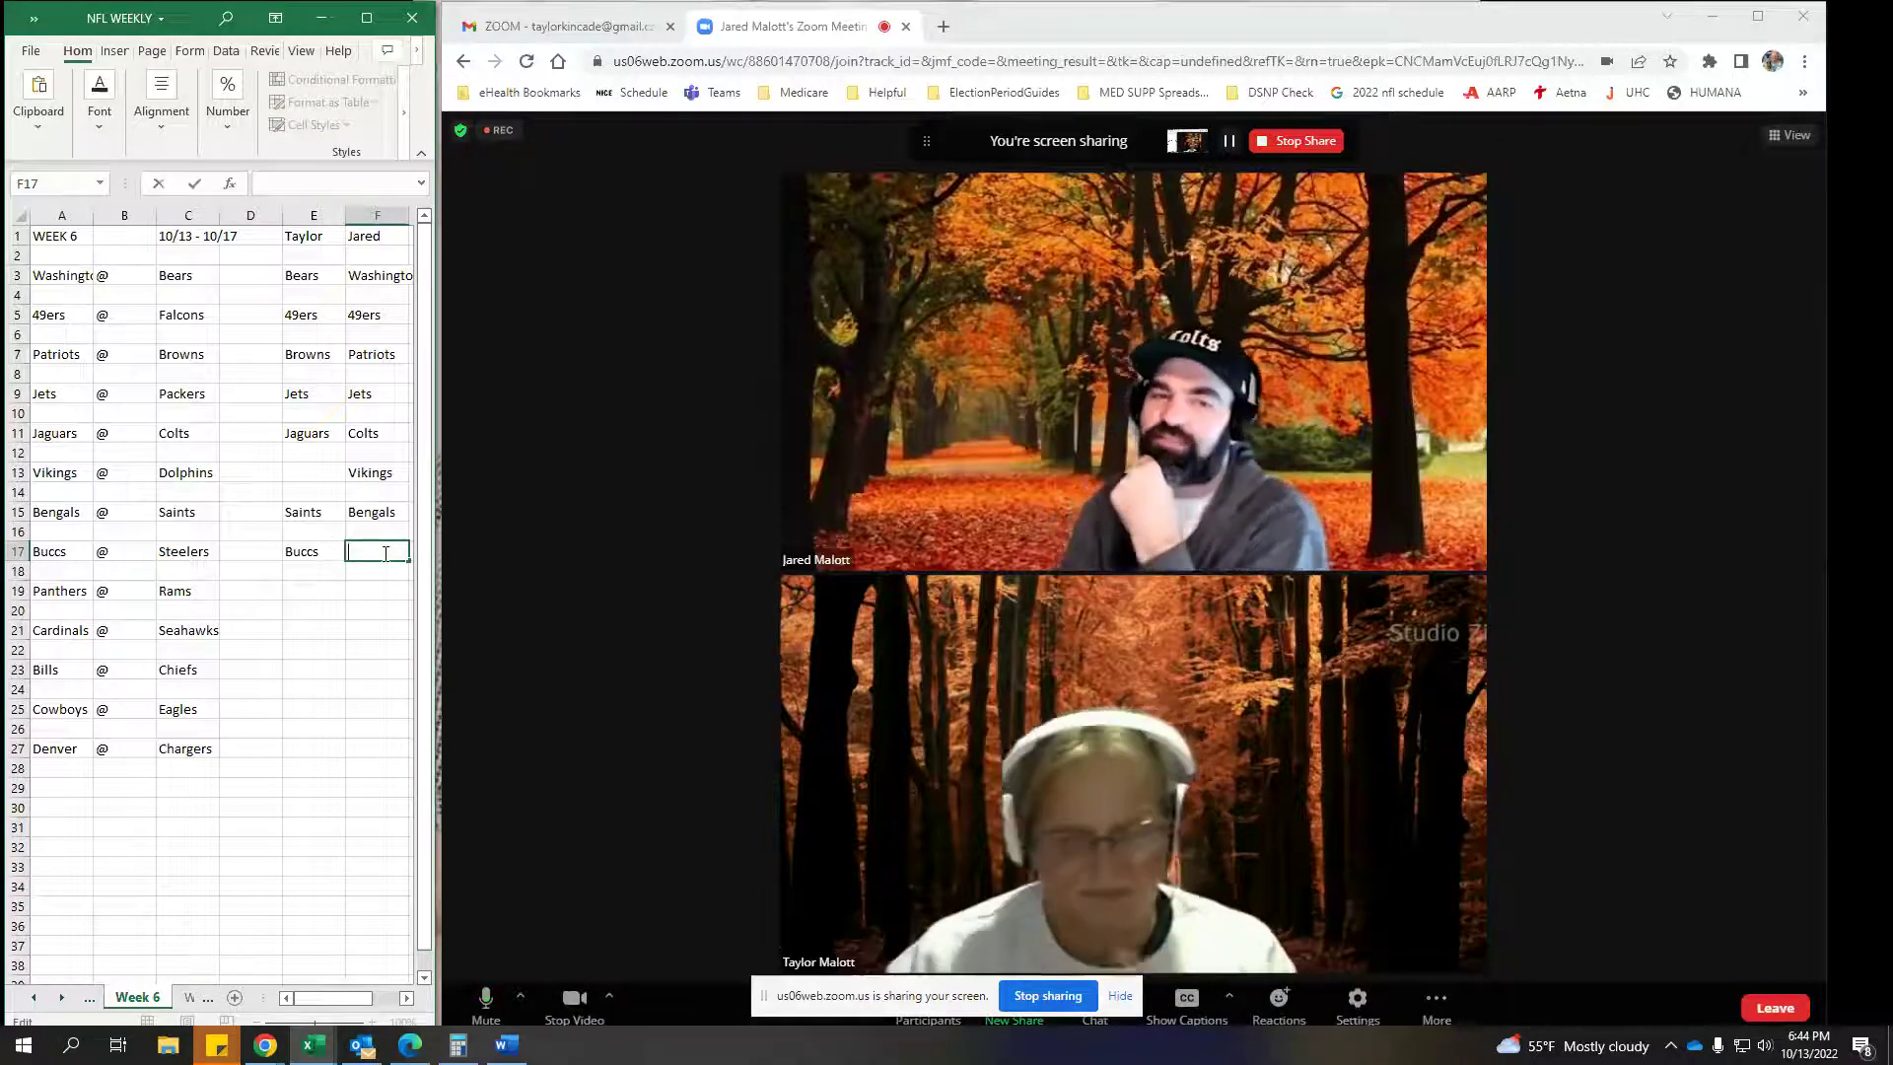
type("Steelers")
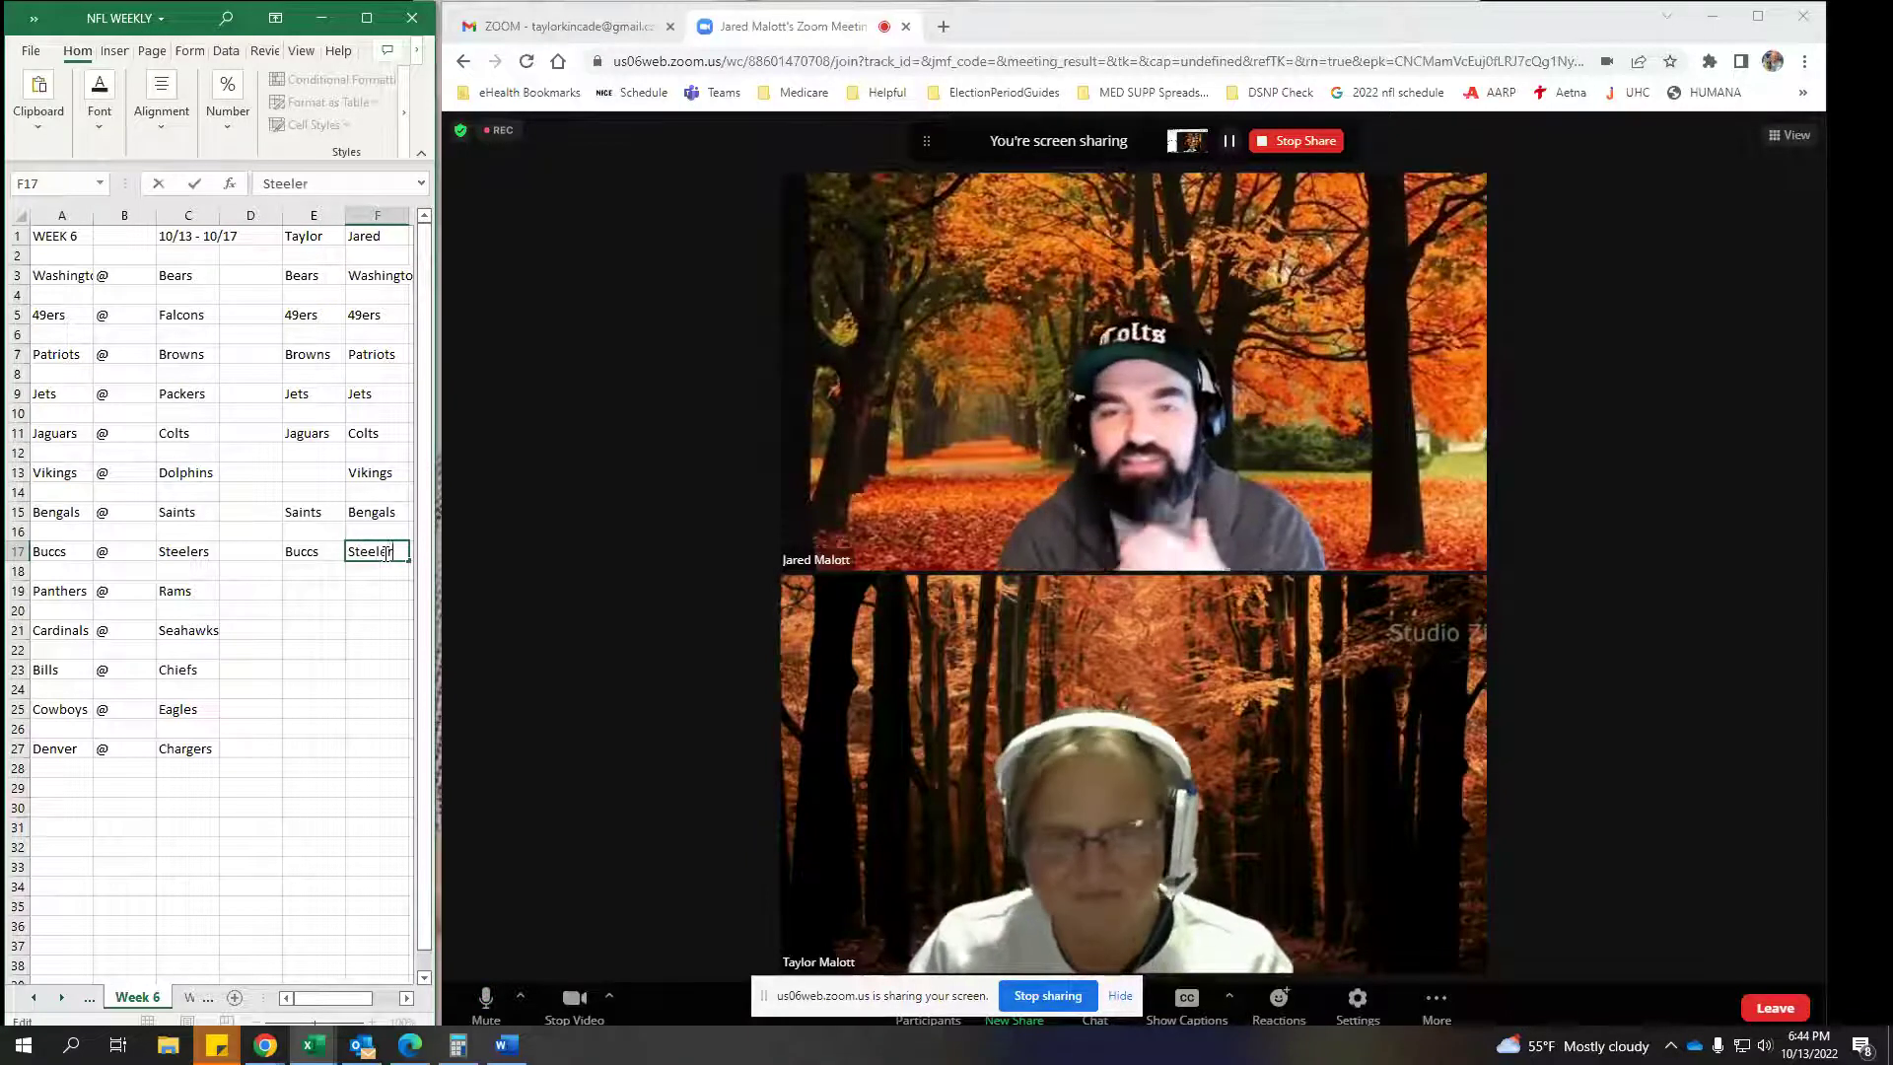
left_click(334, 584)
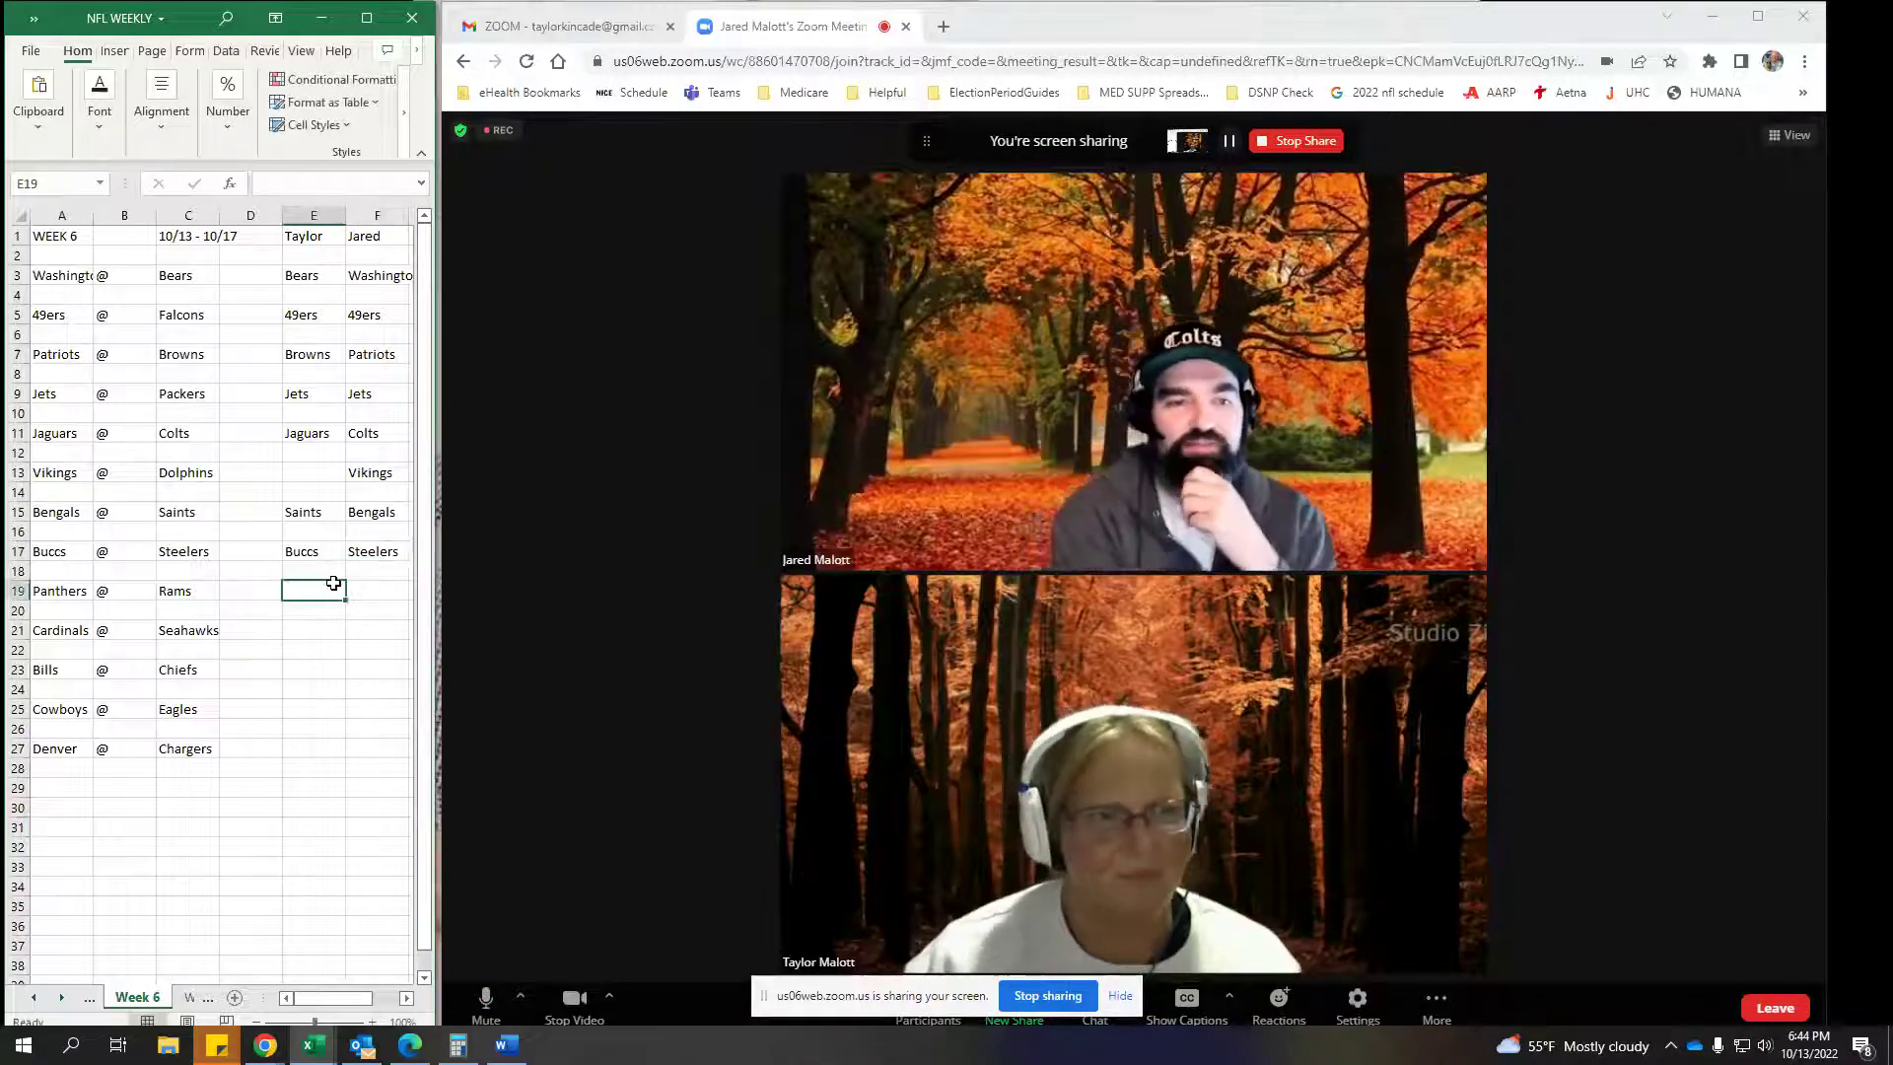
Enter Rams as both picks in E19 and F19, retyping the mistyped entry
type("Rams")
key("Tab")
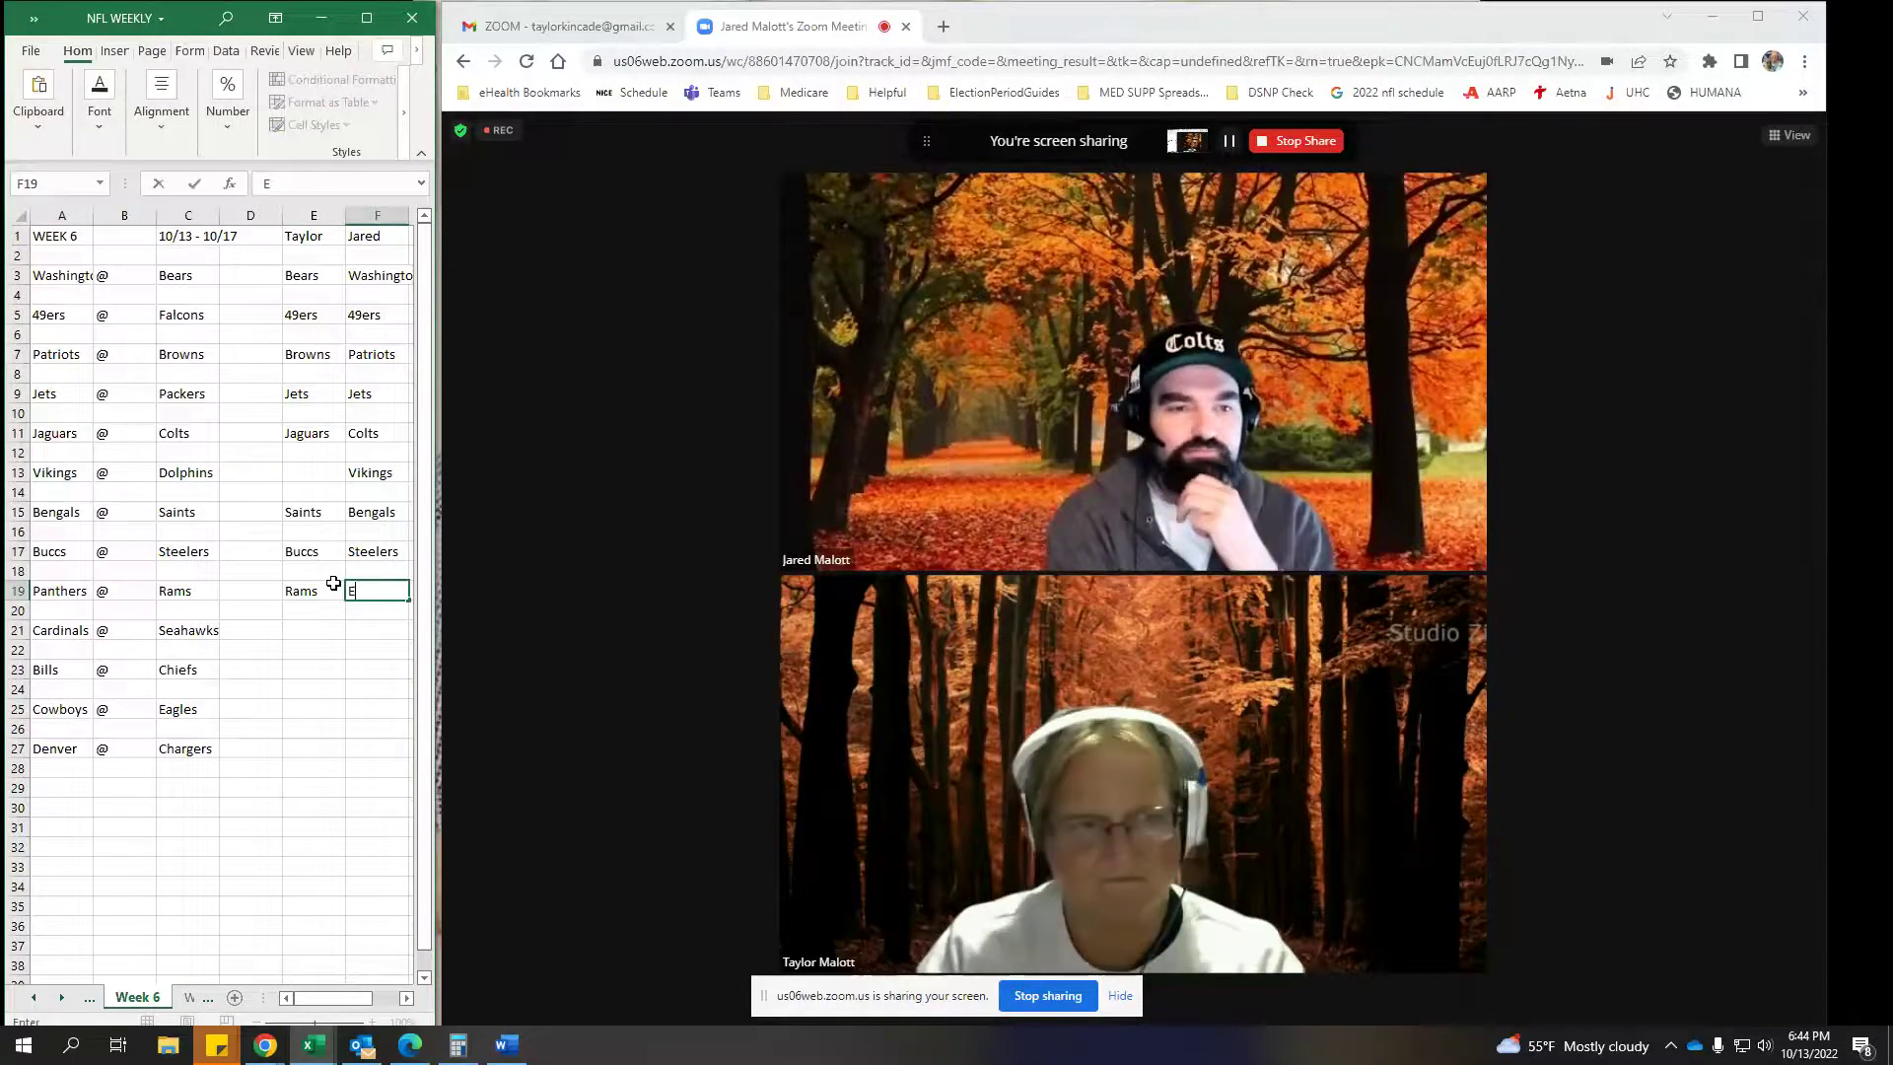
type("rAM")
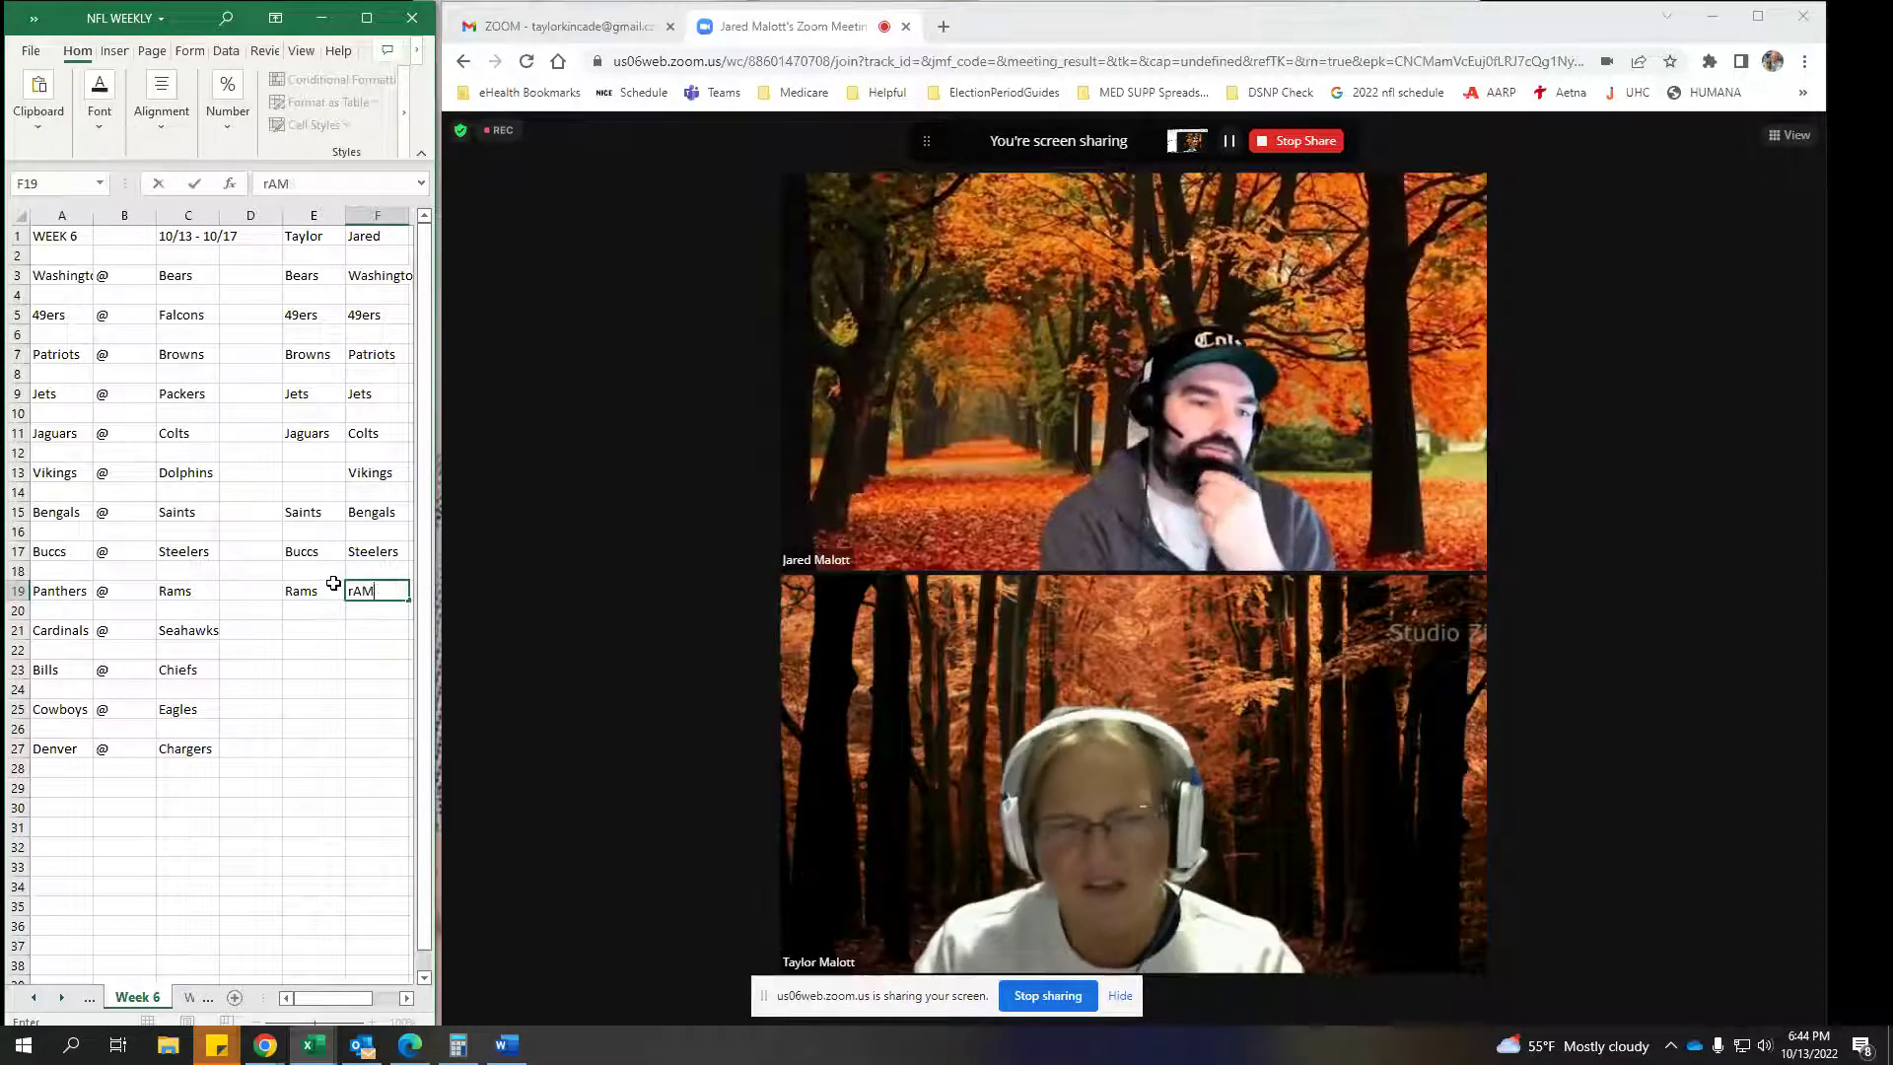
key("BackSpace")
key("BackSpace")
key("BackSpace")
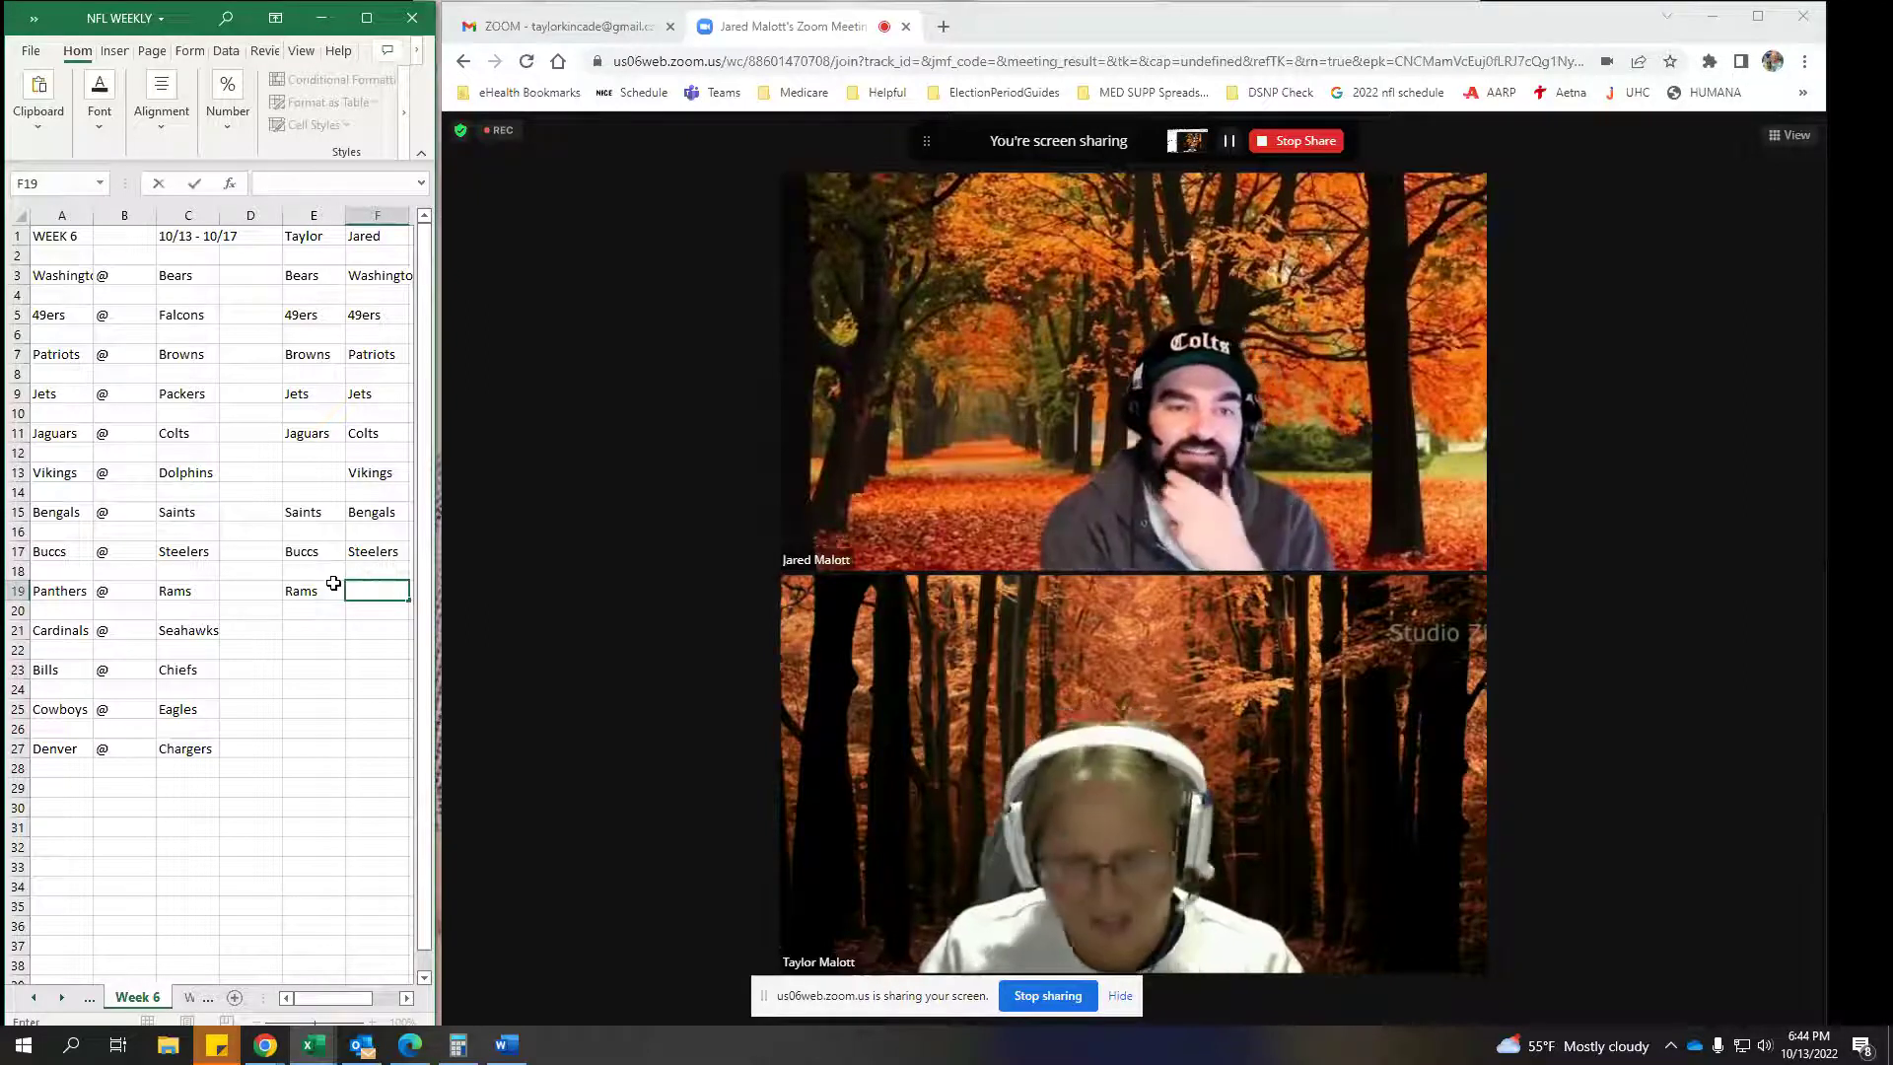
type("Rams")
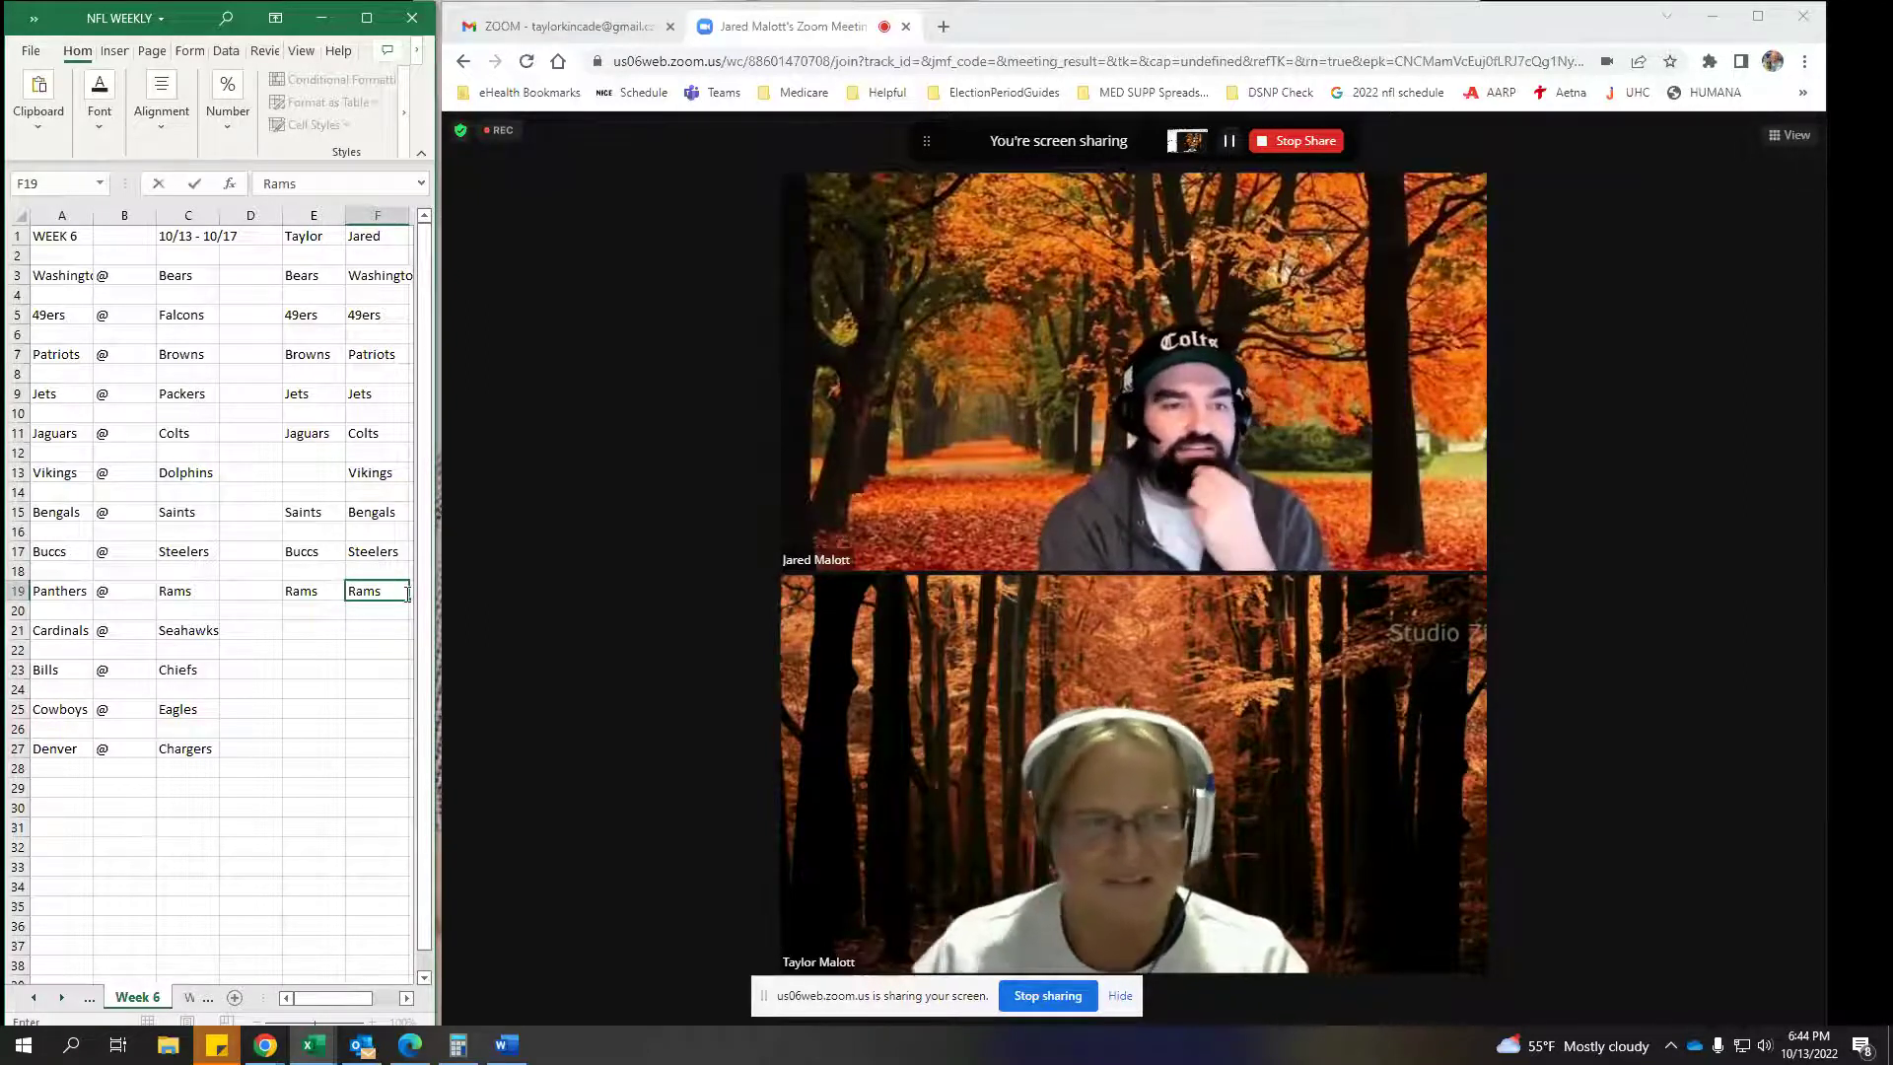
left_click(320, 641)
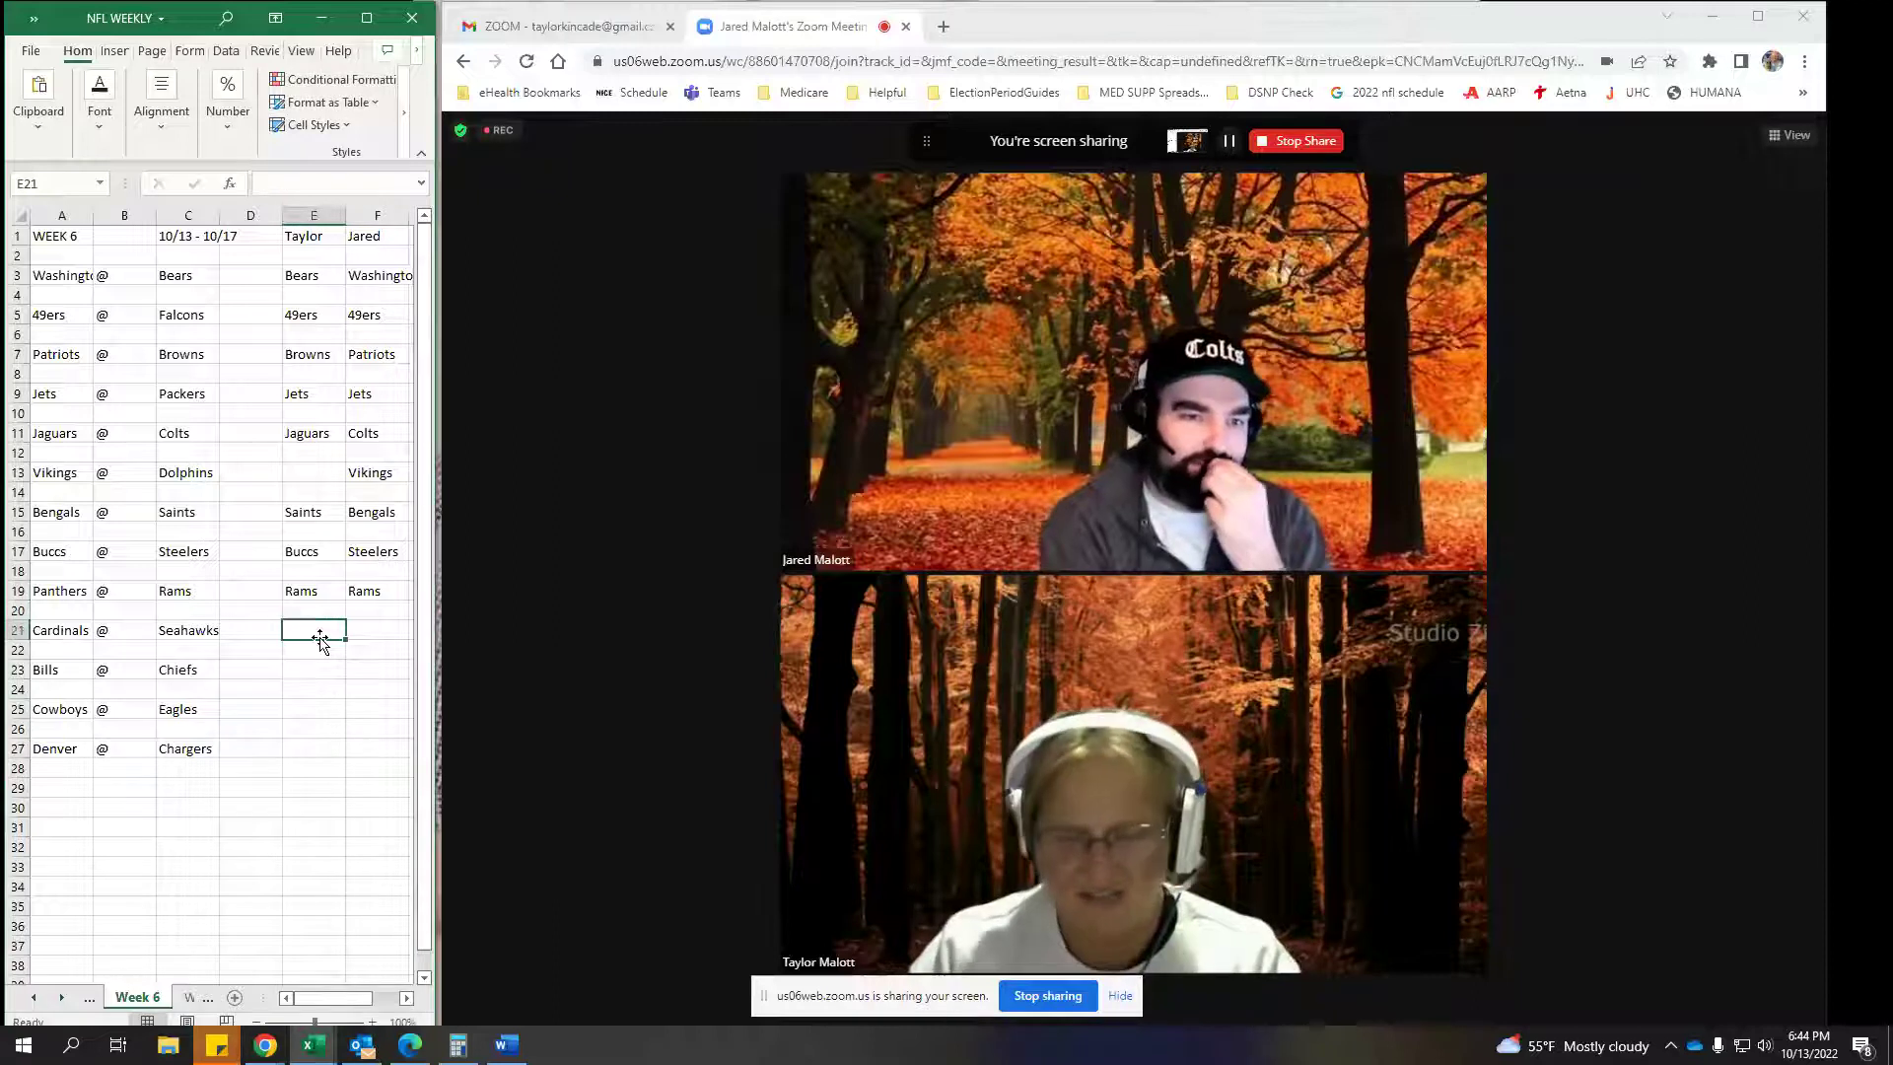
Enter Seahawks in E21 and Cardinals in F21
type("Seahawks")
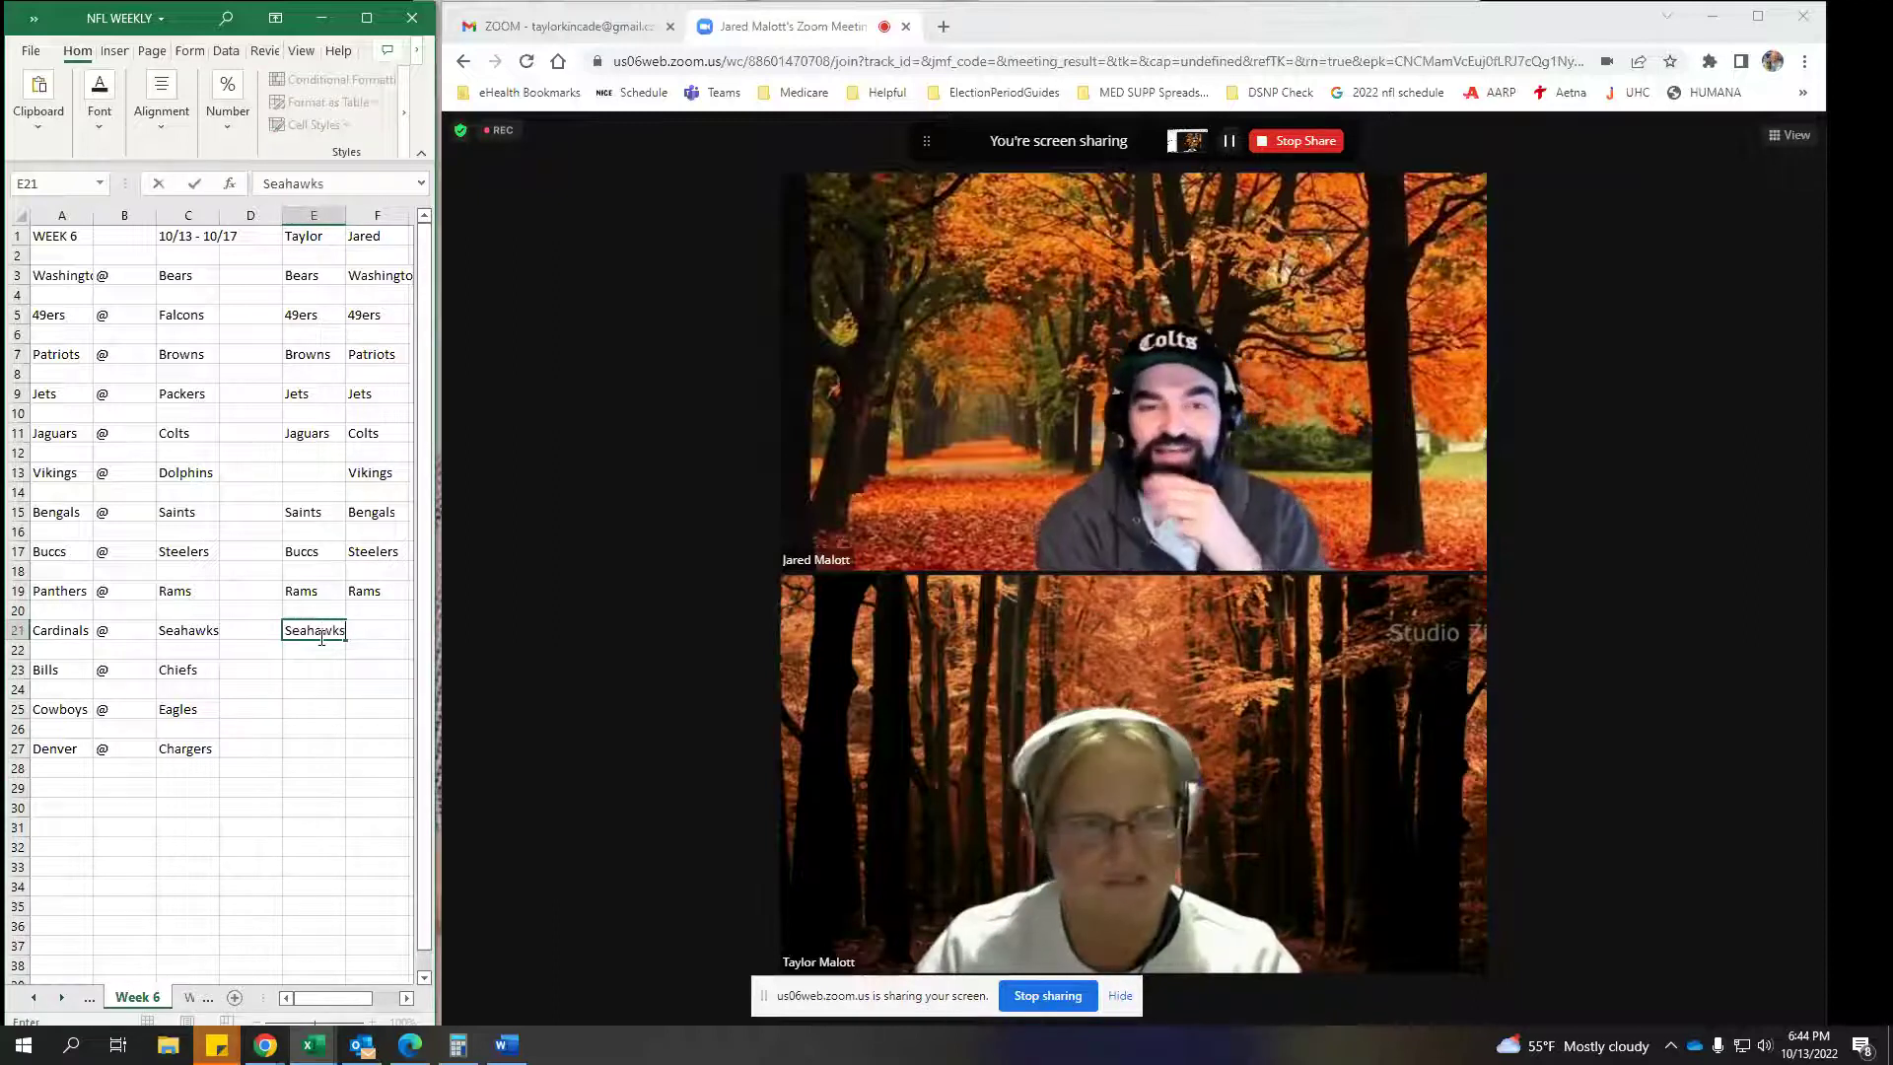
key("Tab")
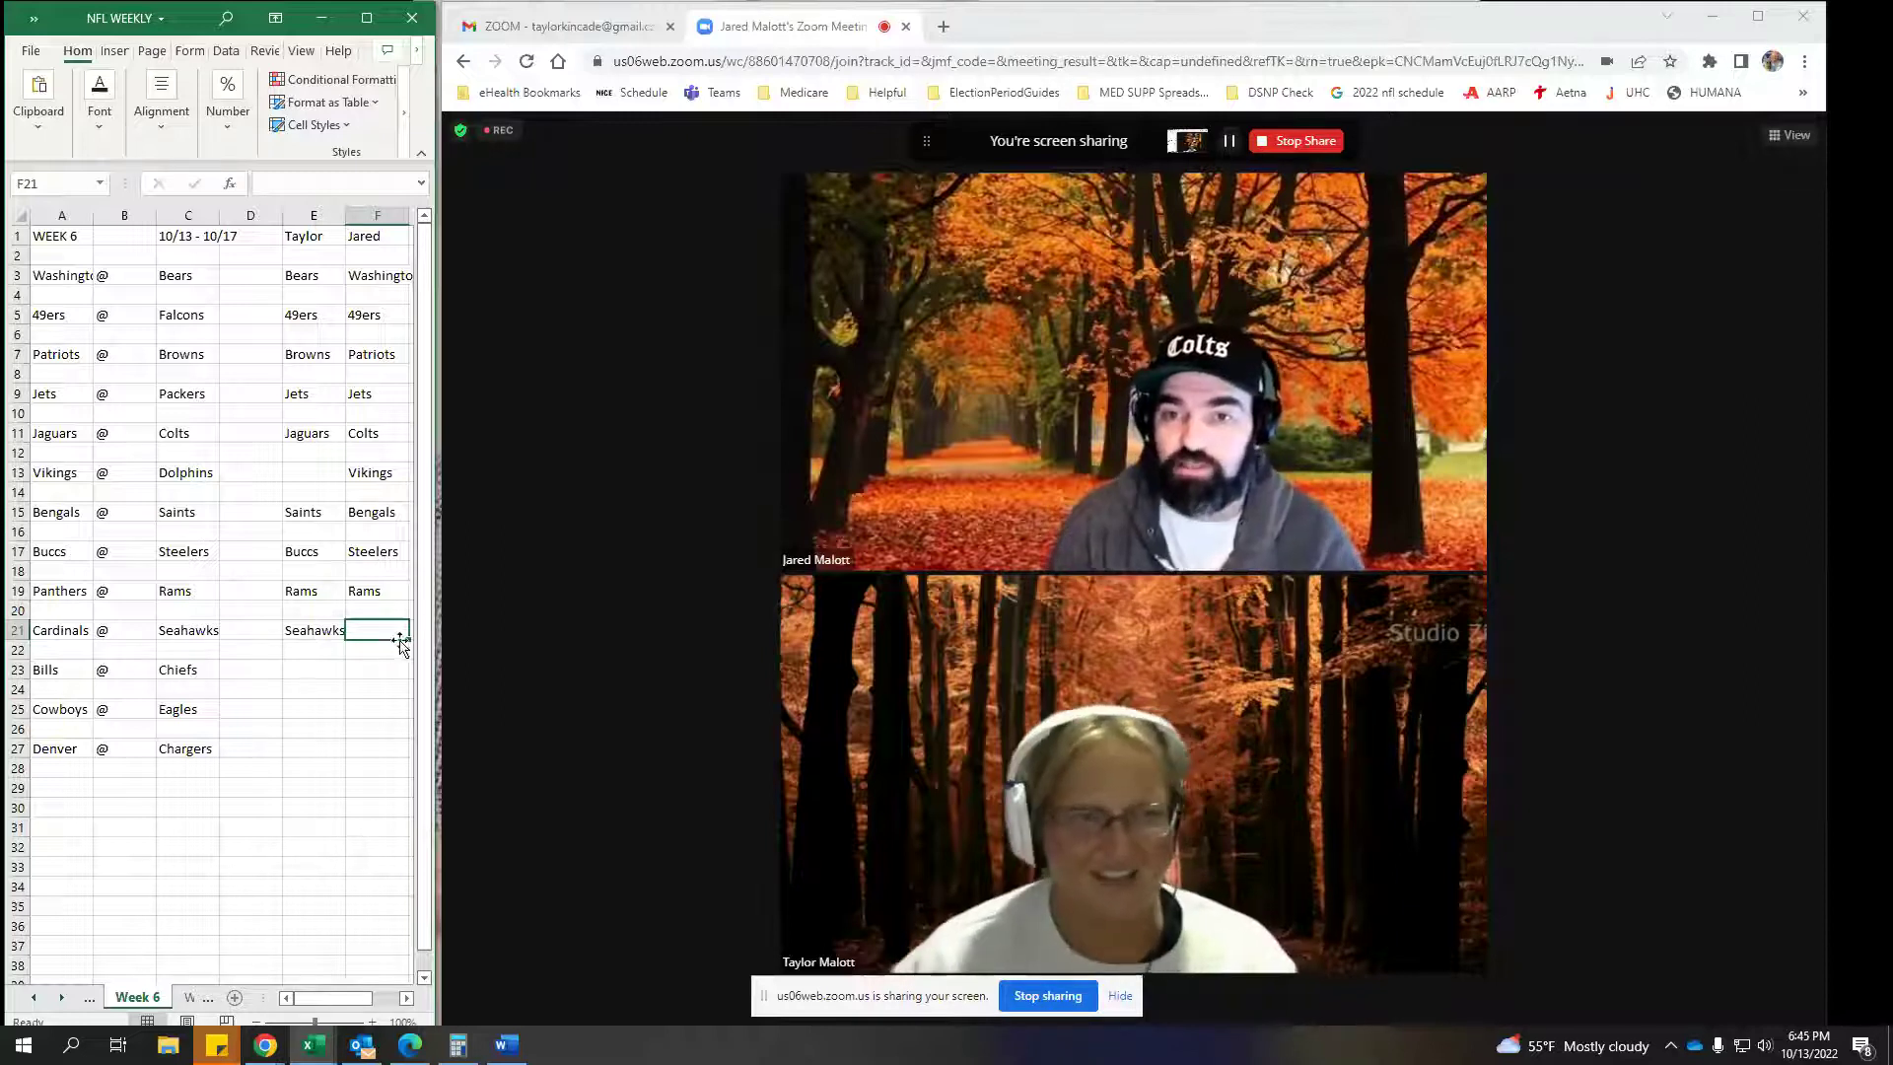
type("Ca")
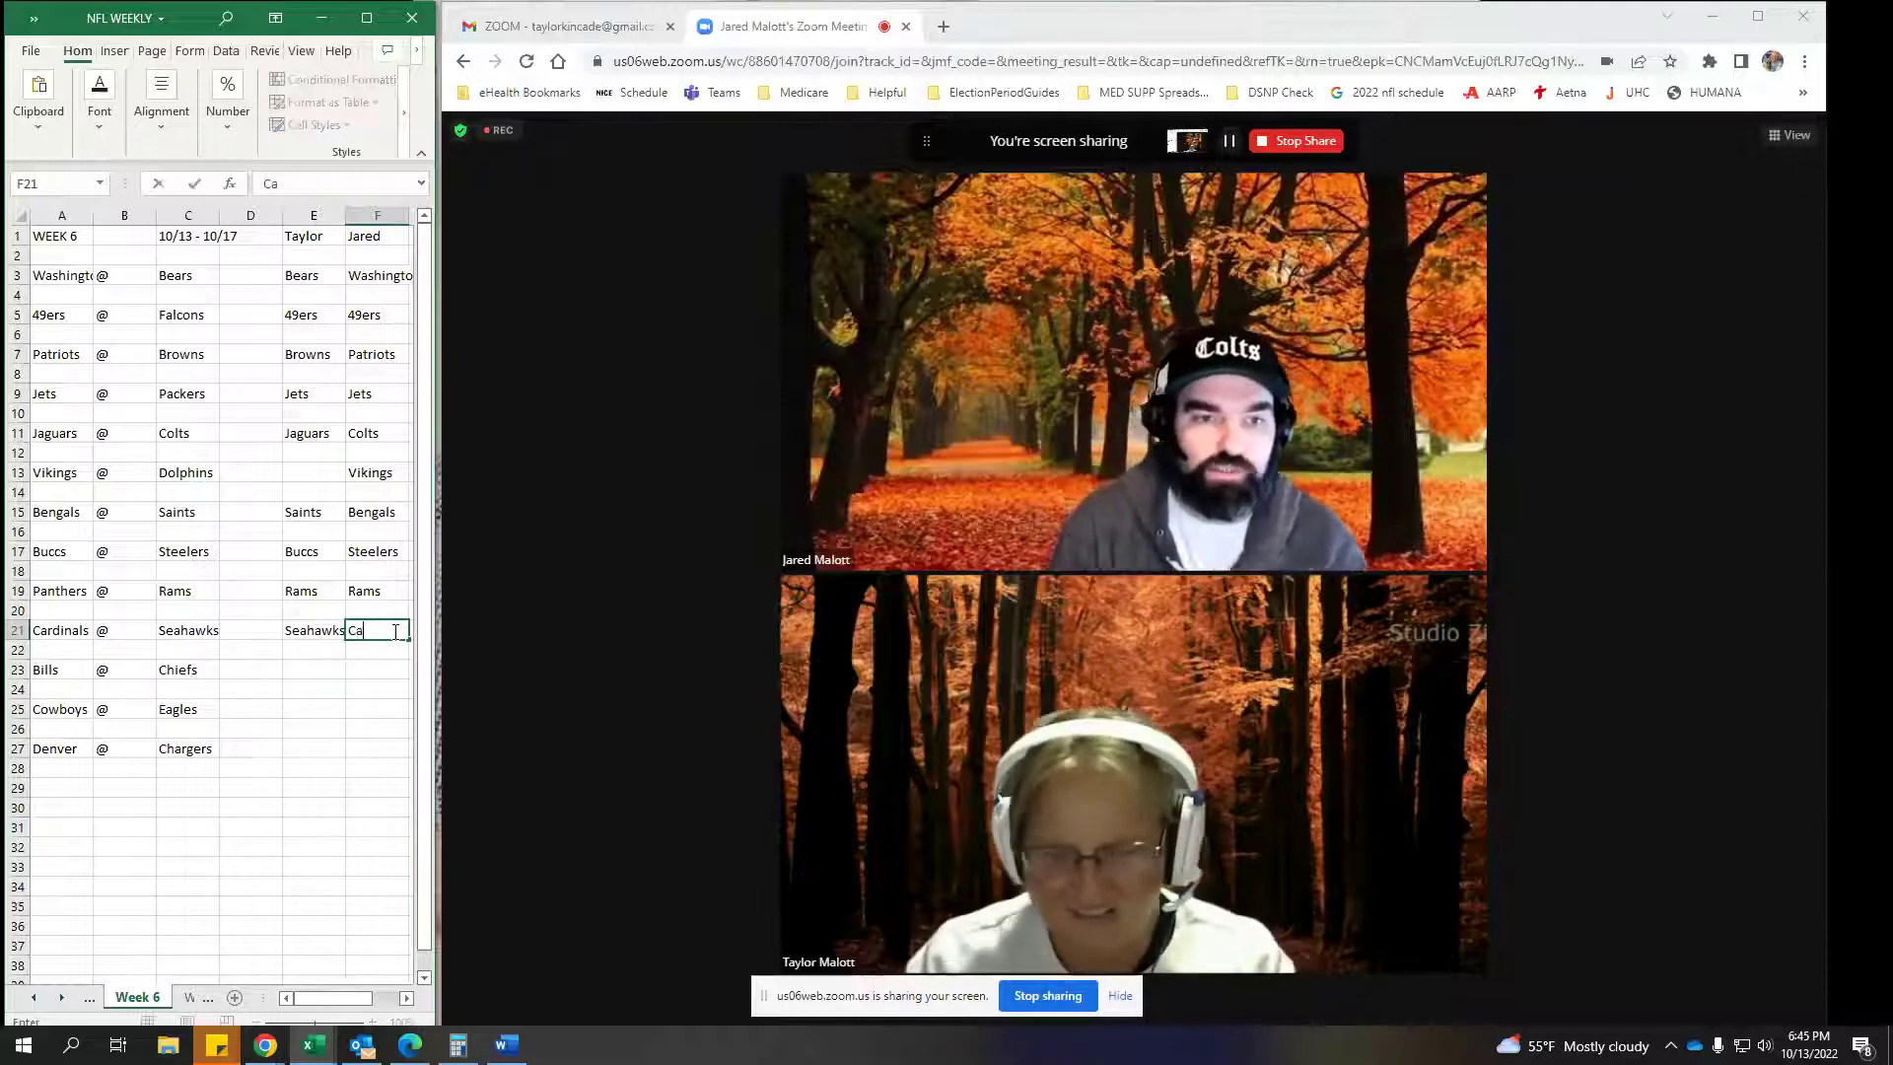
type("rdinals")
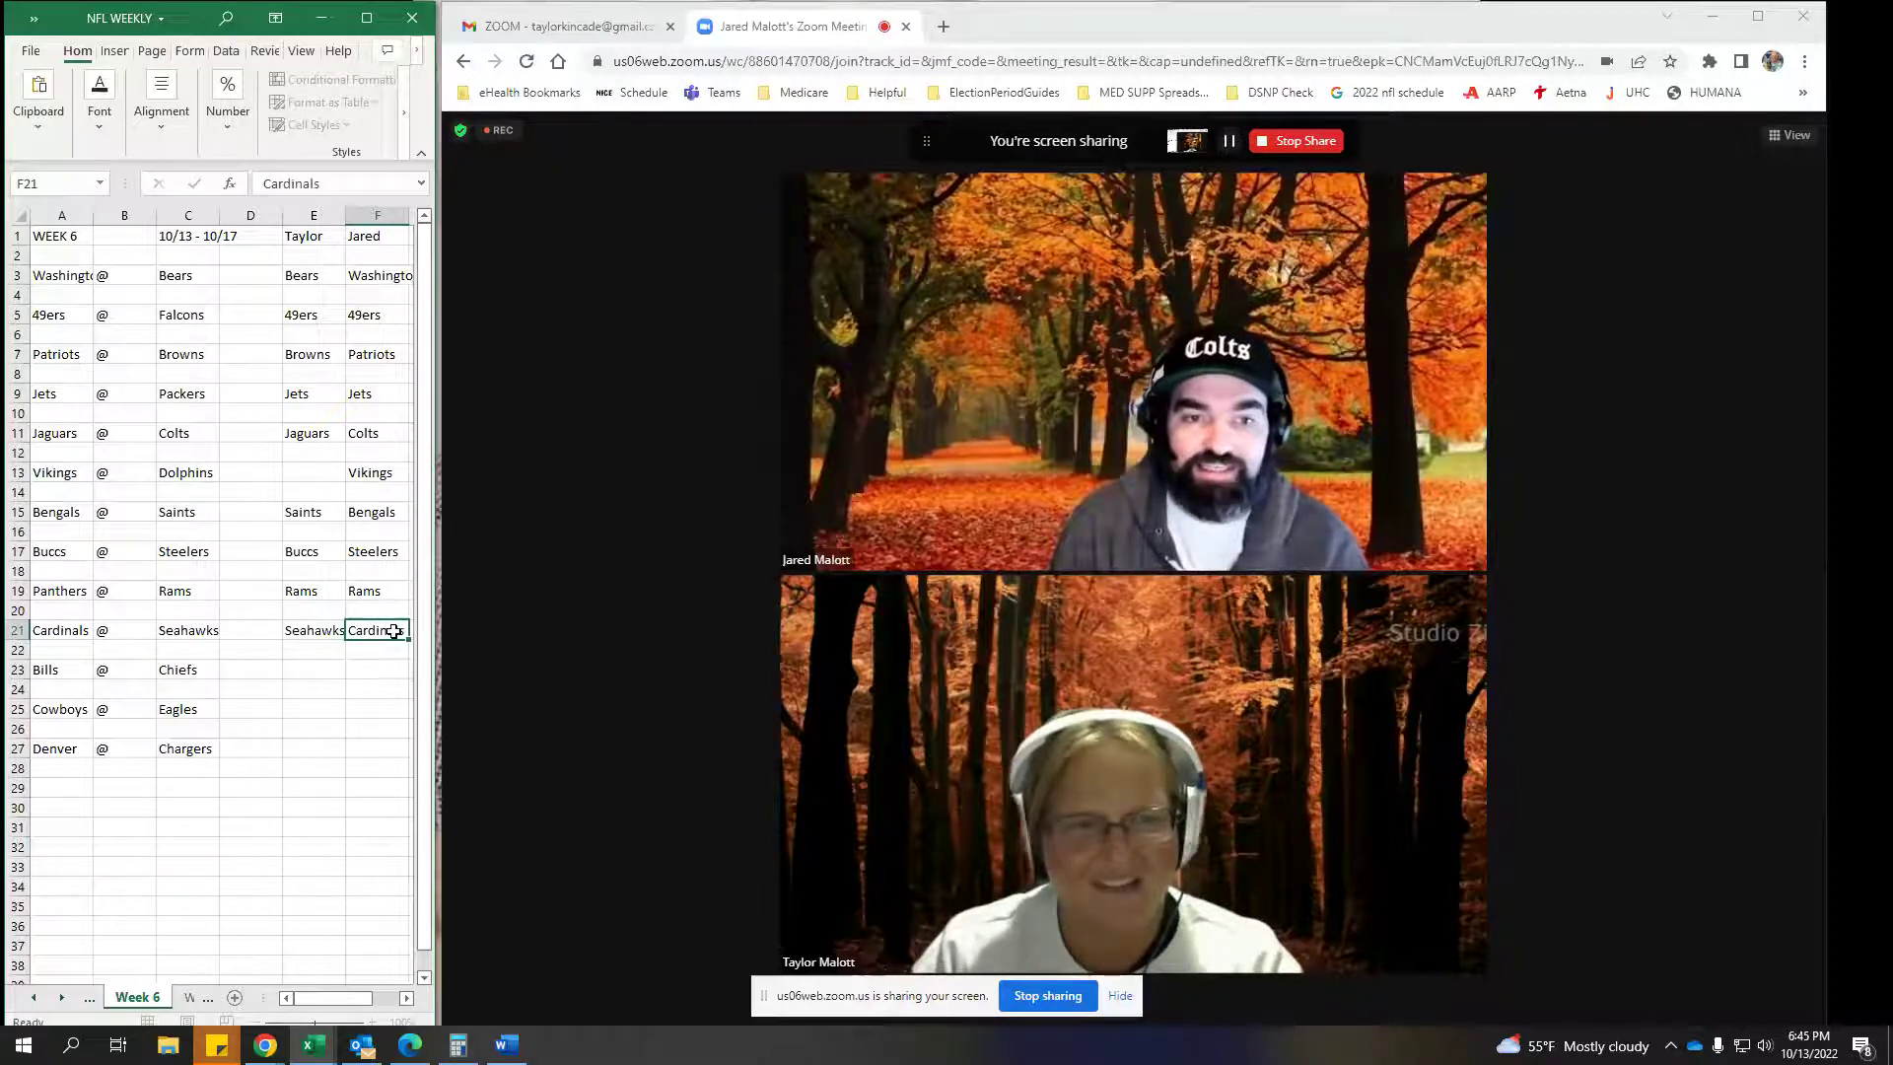
key("Tab")
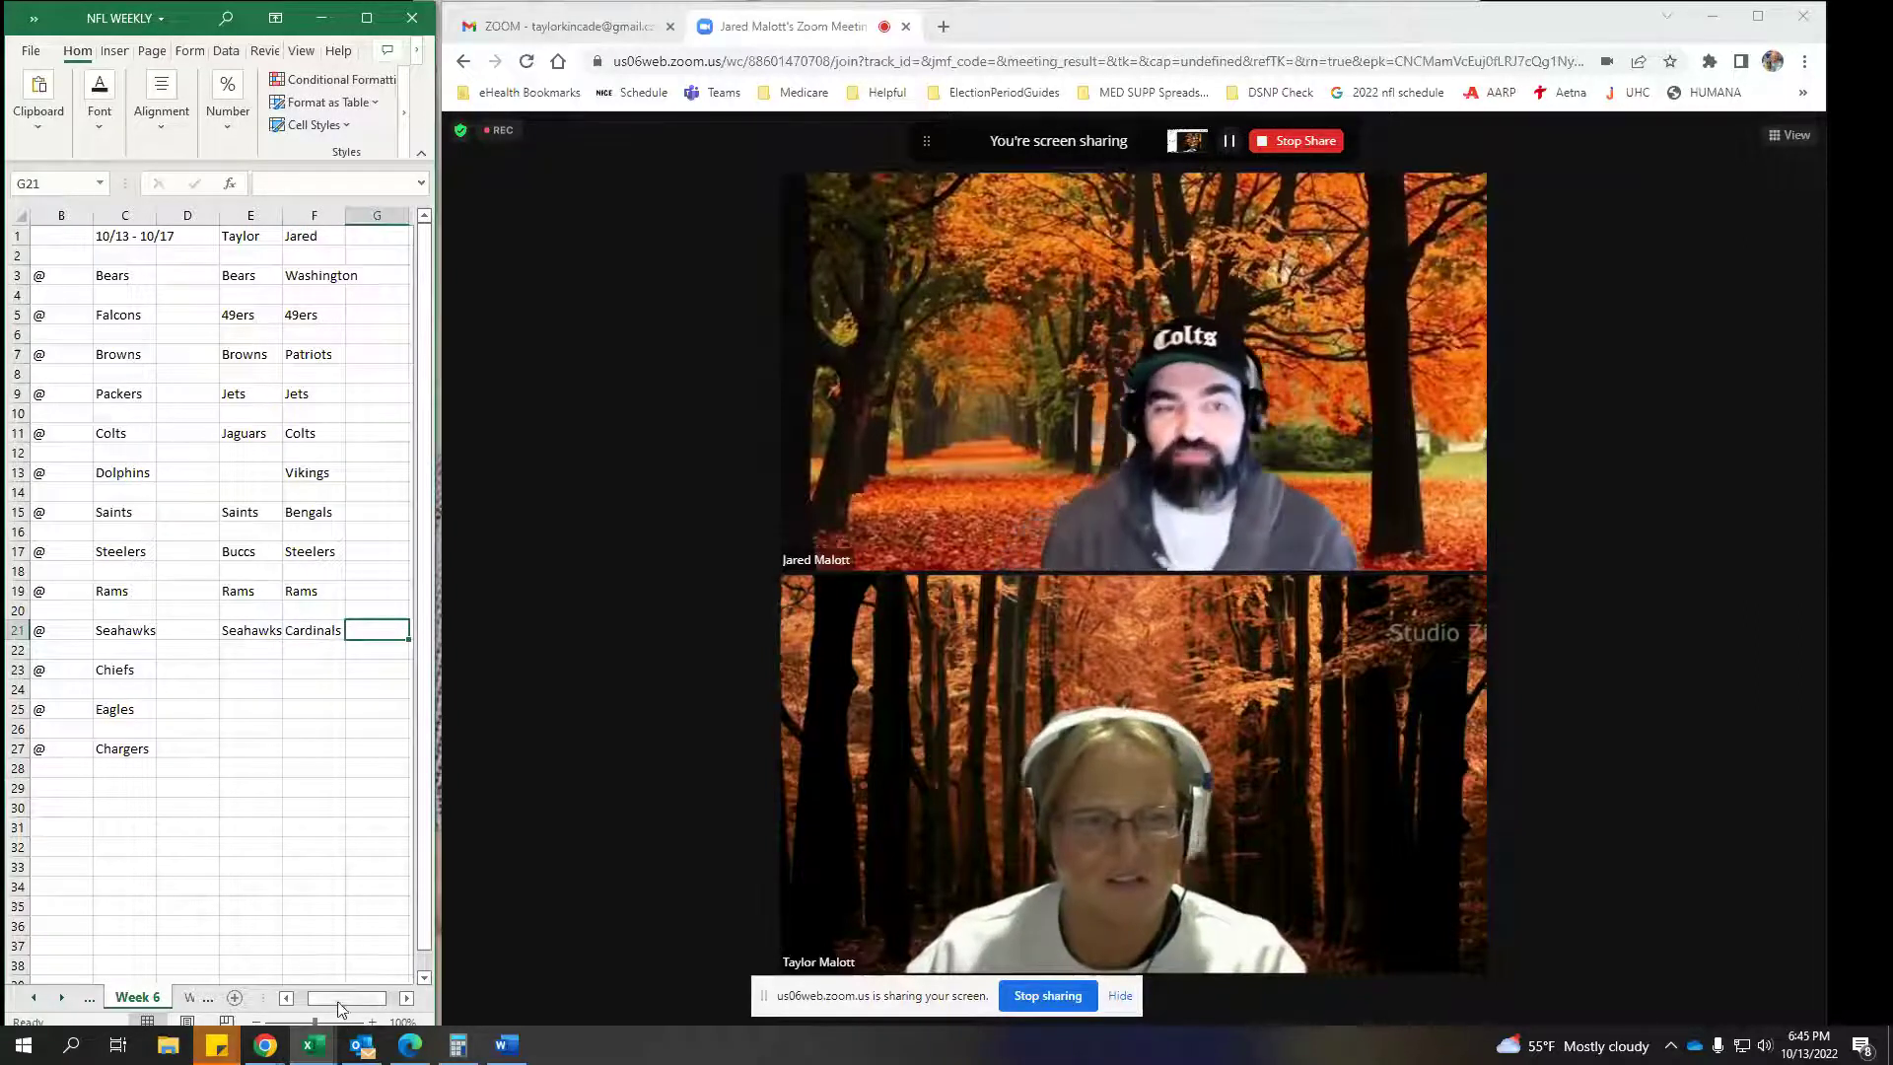
Enter Chiefs in E23 and Bills in F23 for the Bills vs Chiefs game
left_click_drag(342, 999, 328, 999)
left_click(304, 677)
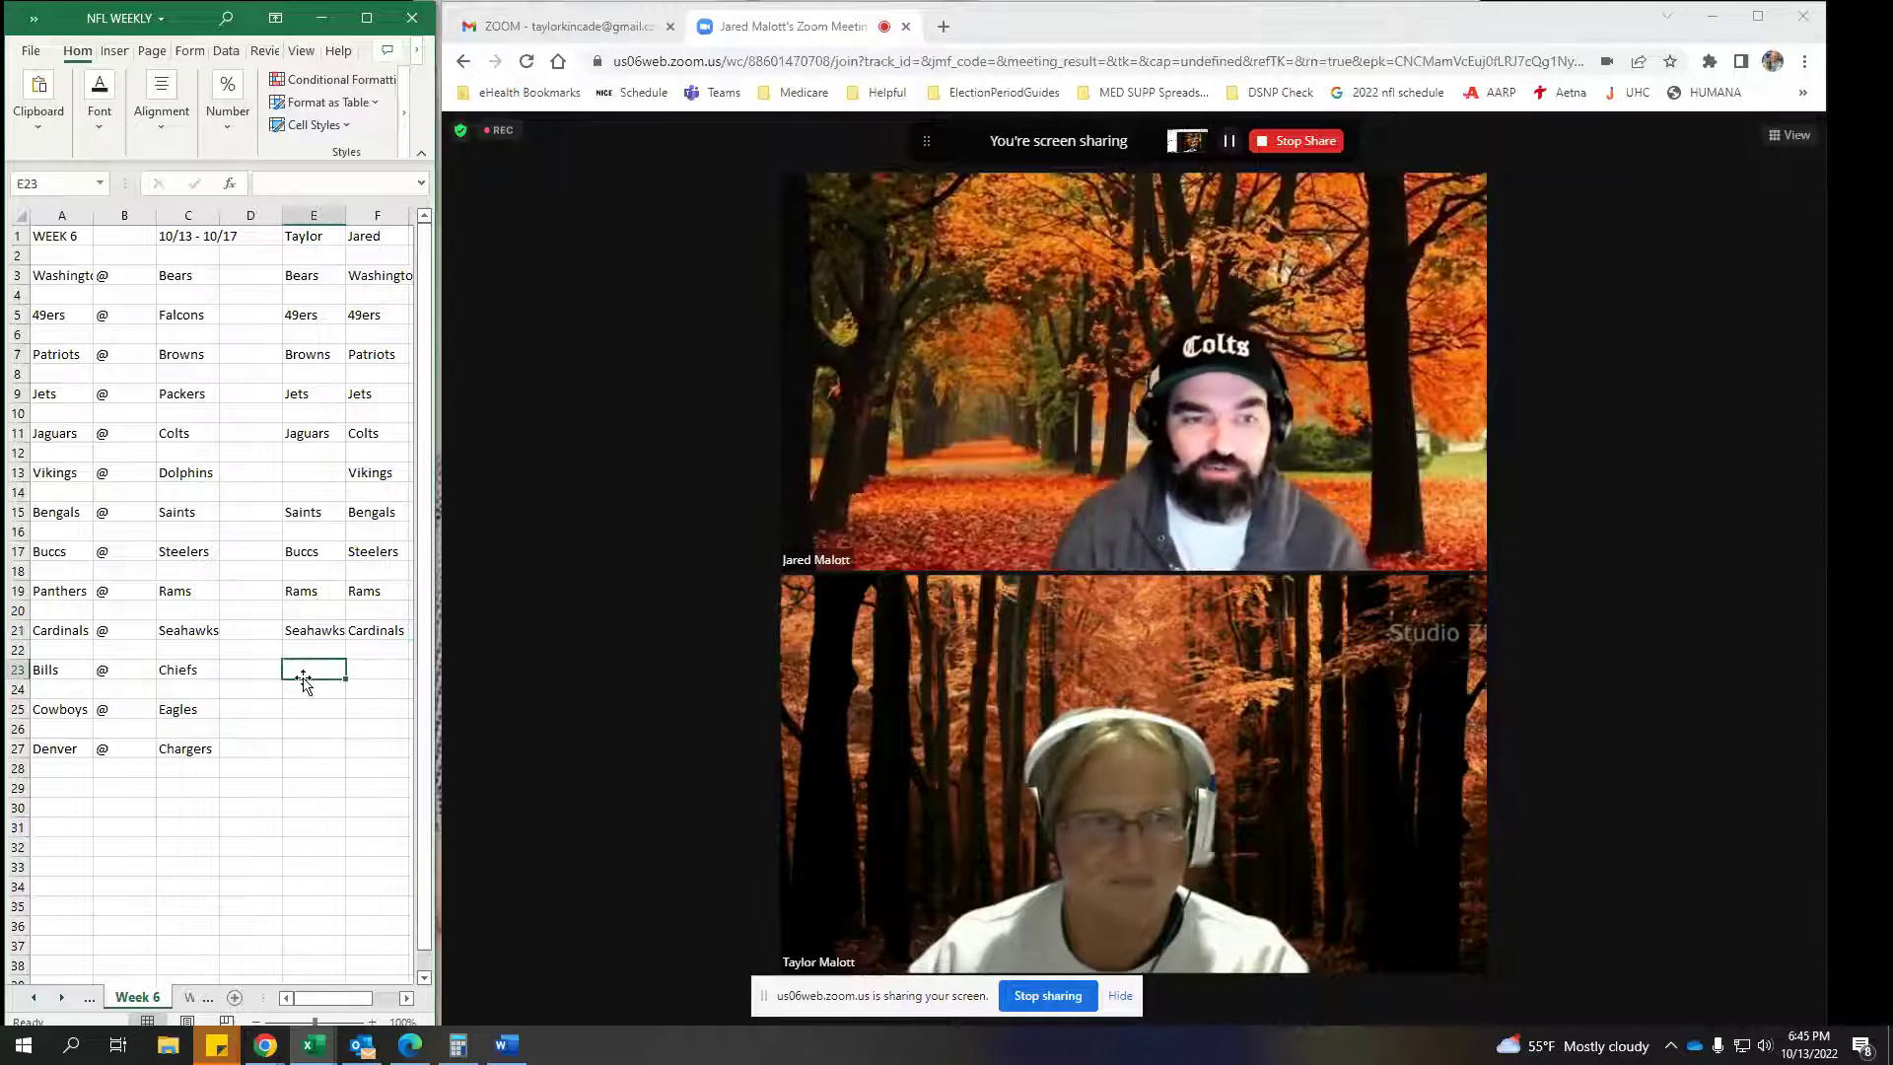
type("Chiefs")
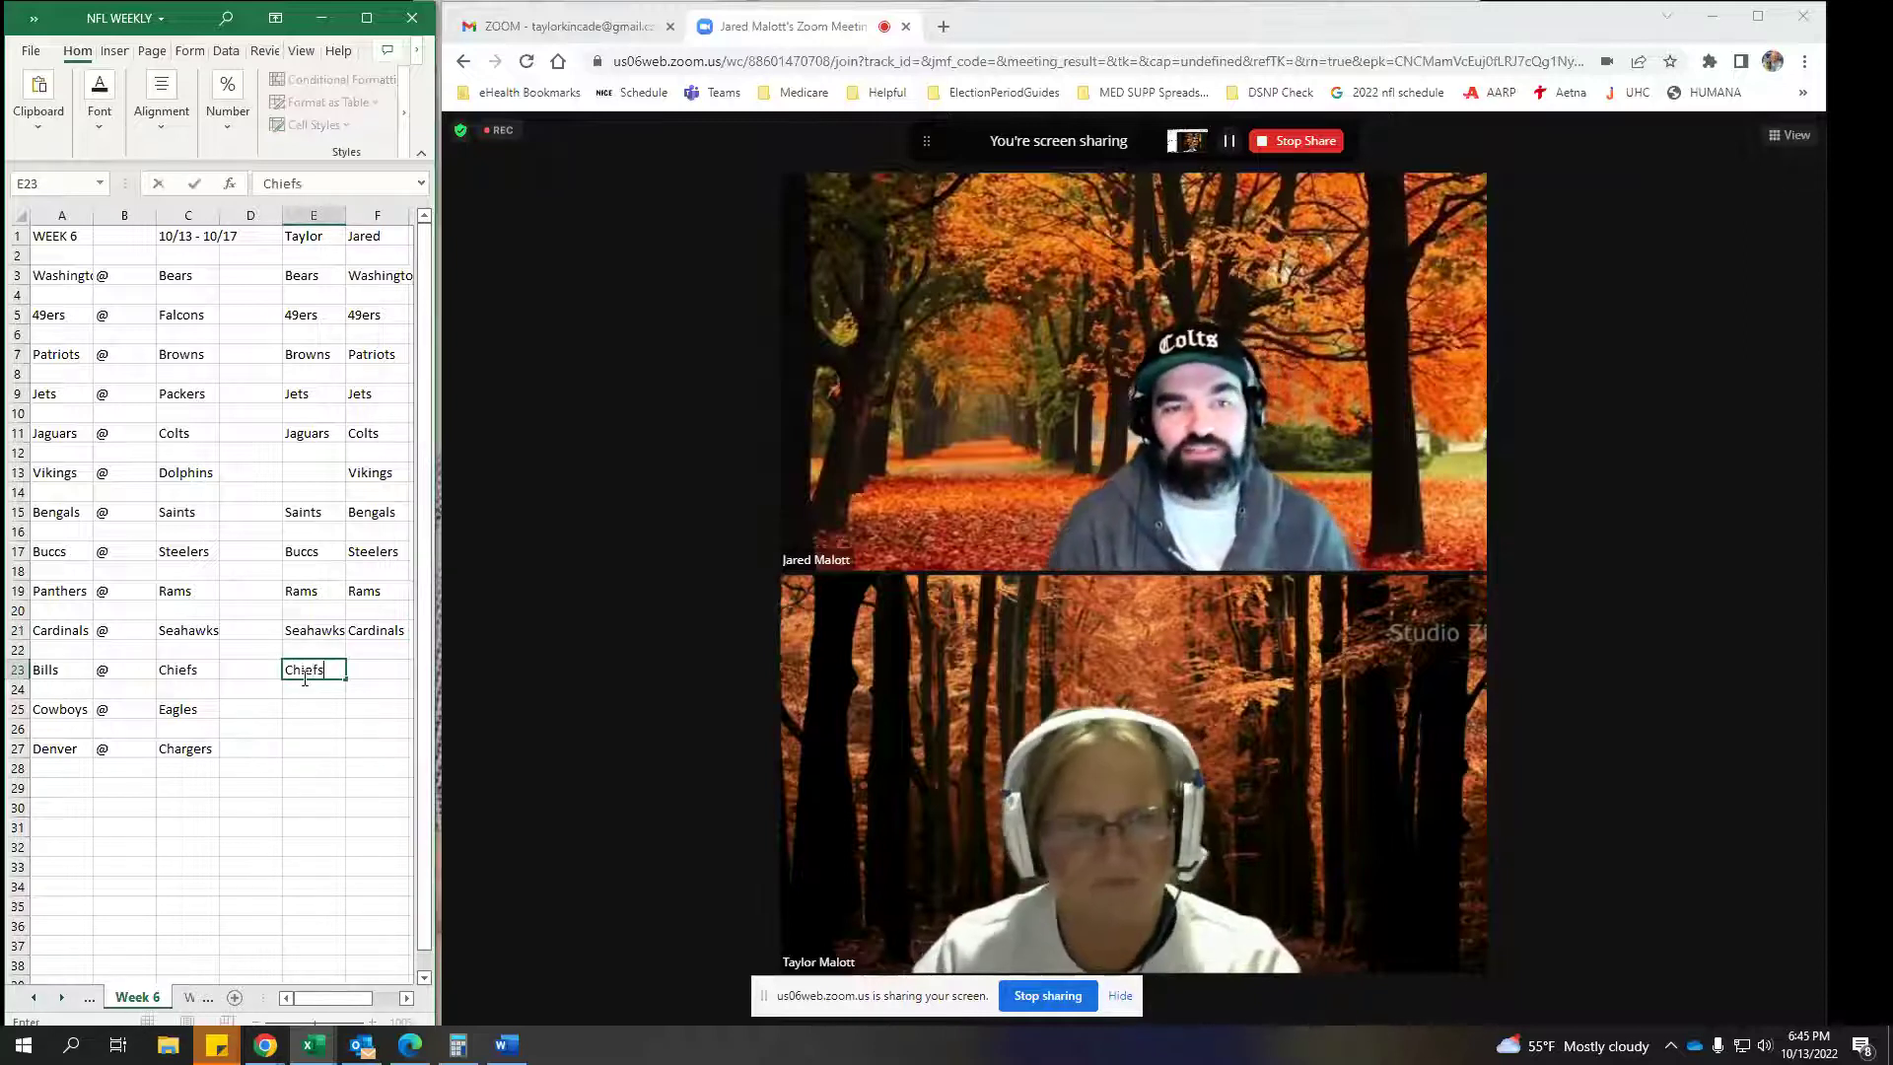
key("Tab")
type("Bills")
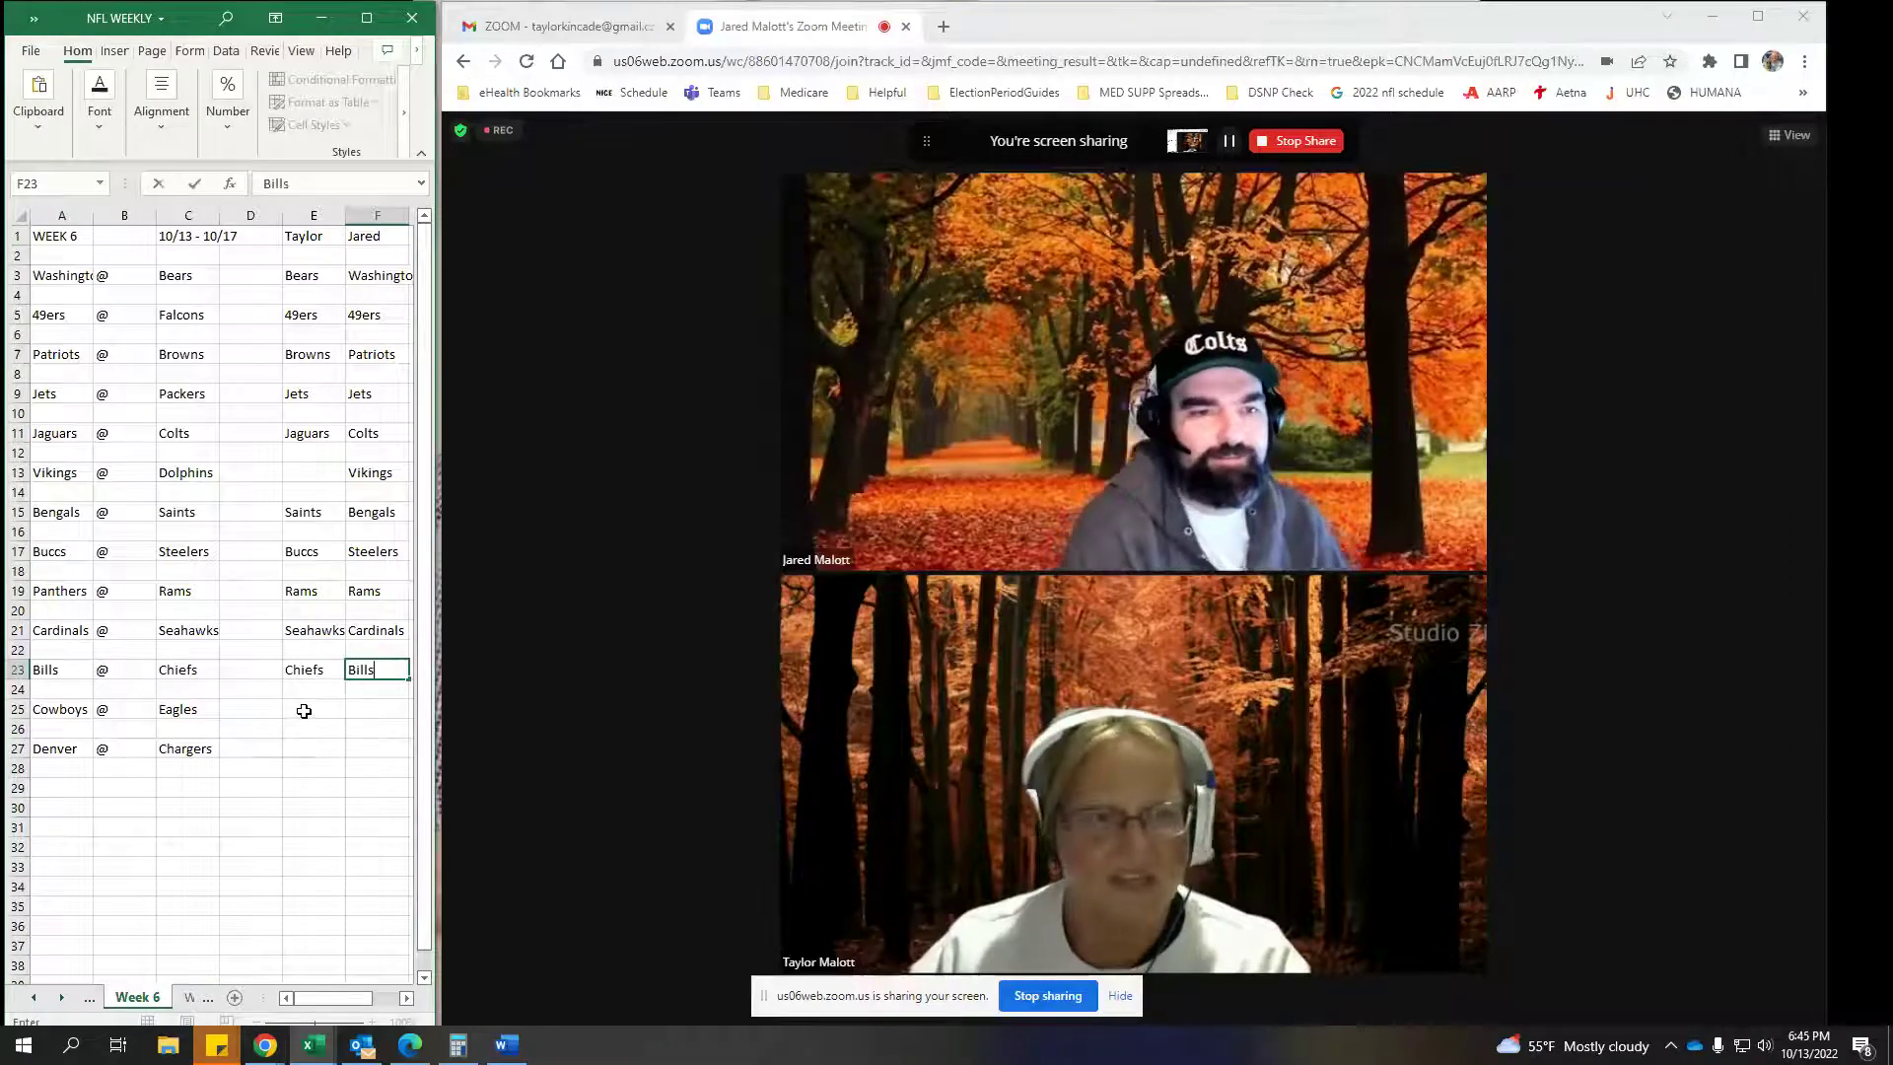
left_click(304, 711)
Enter Eagles in E25 and F25, then Denver in E27 and Chargers in F27
type("Eagles")
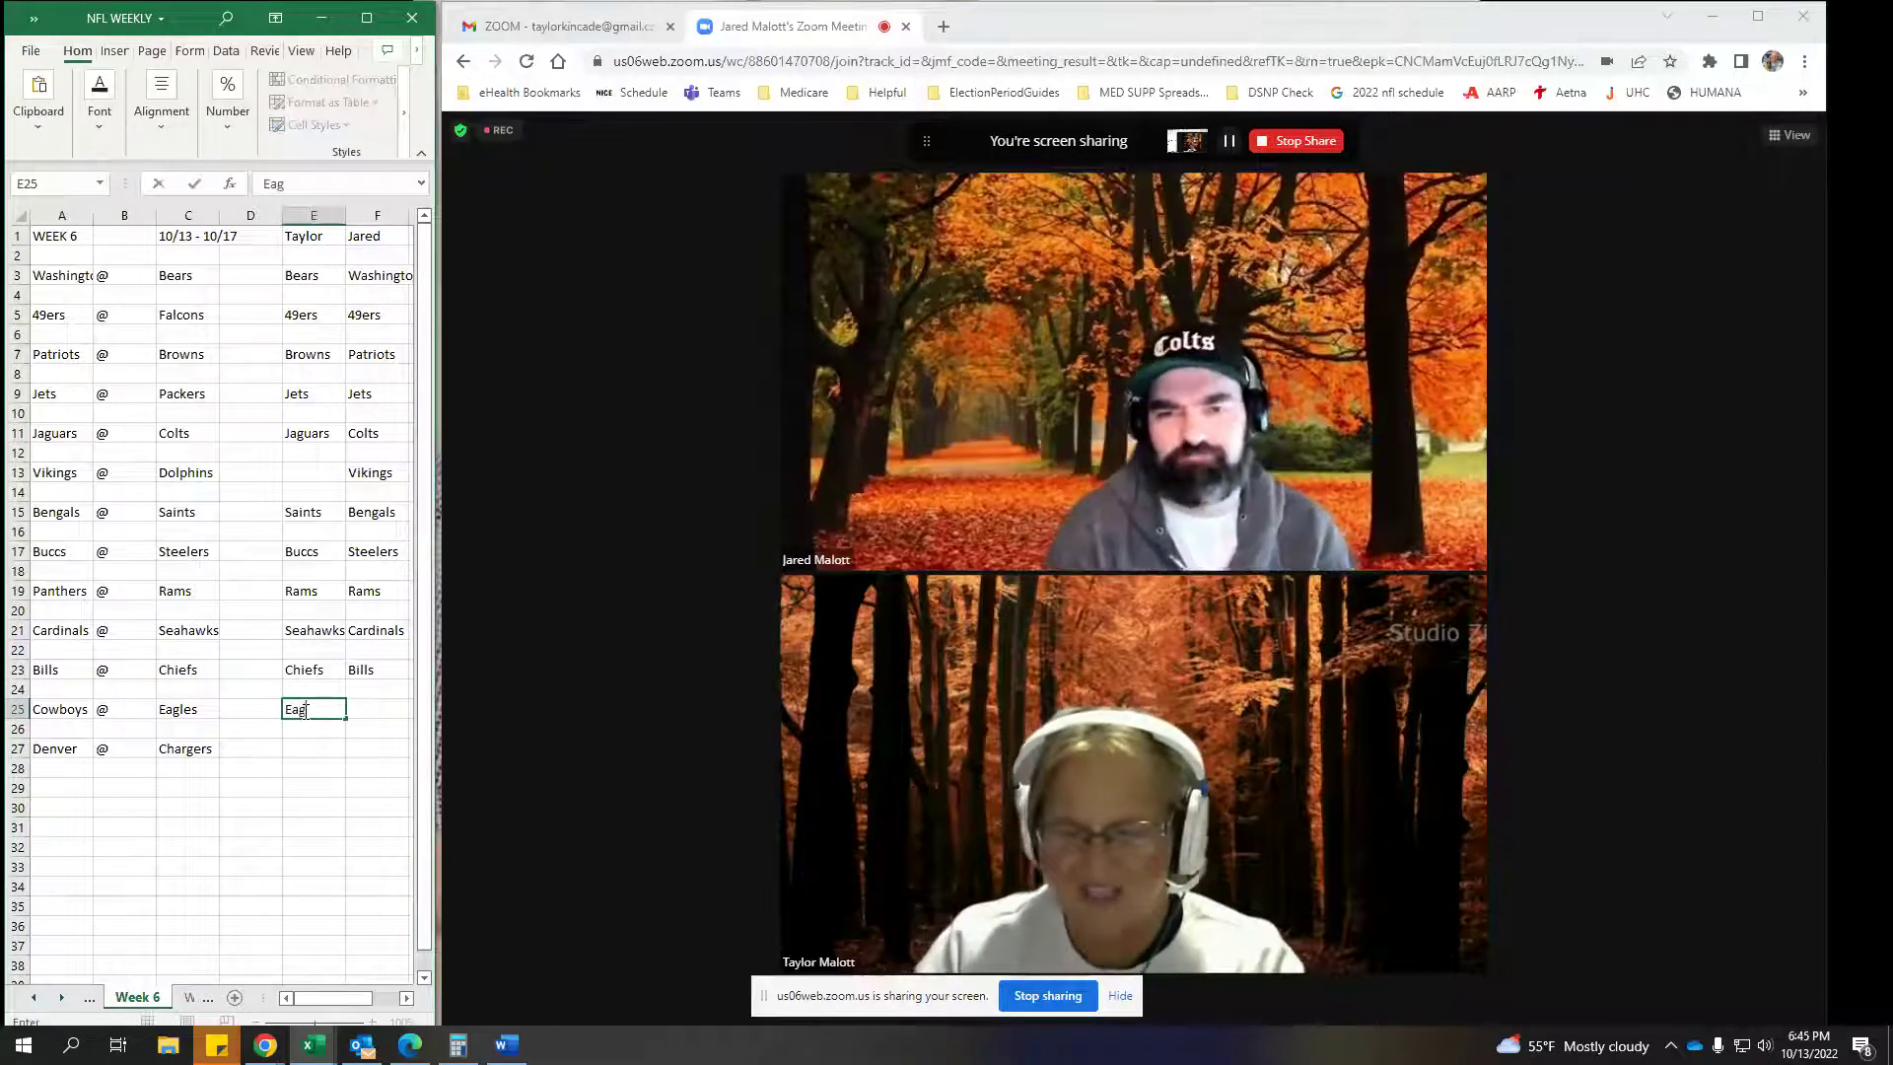
key("Tab")
type("Eagles")
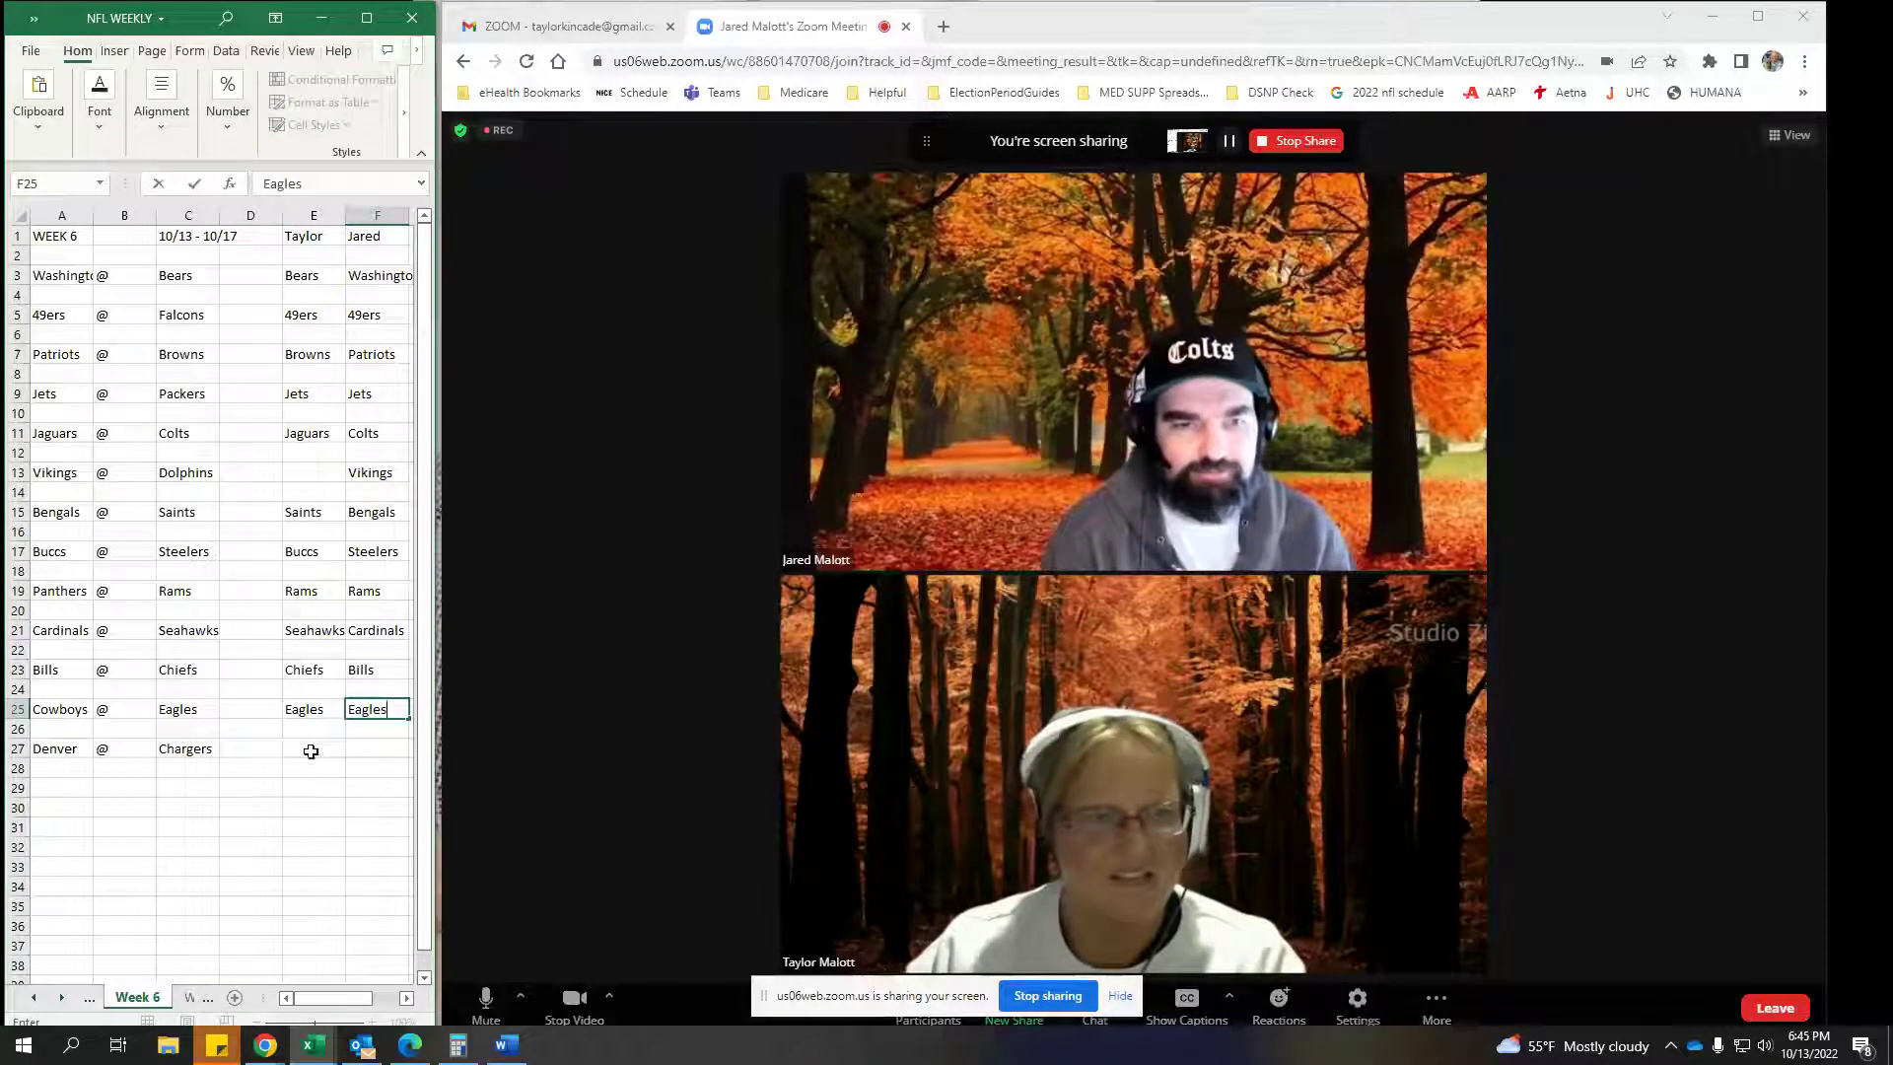
left_click(310, 751)
type("Denver")
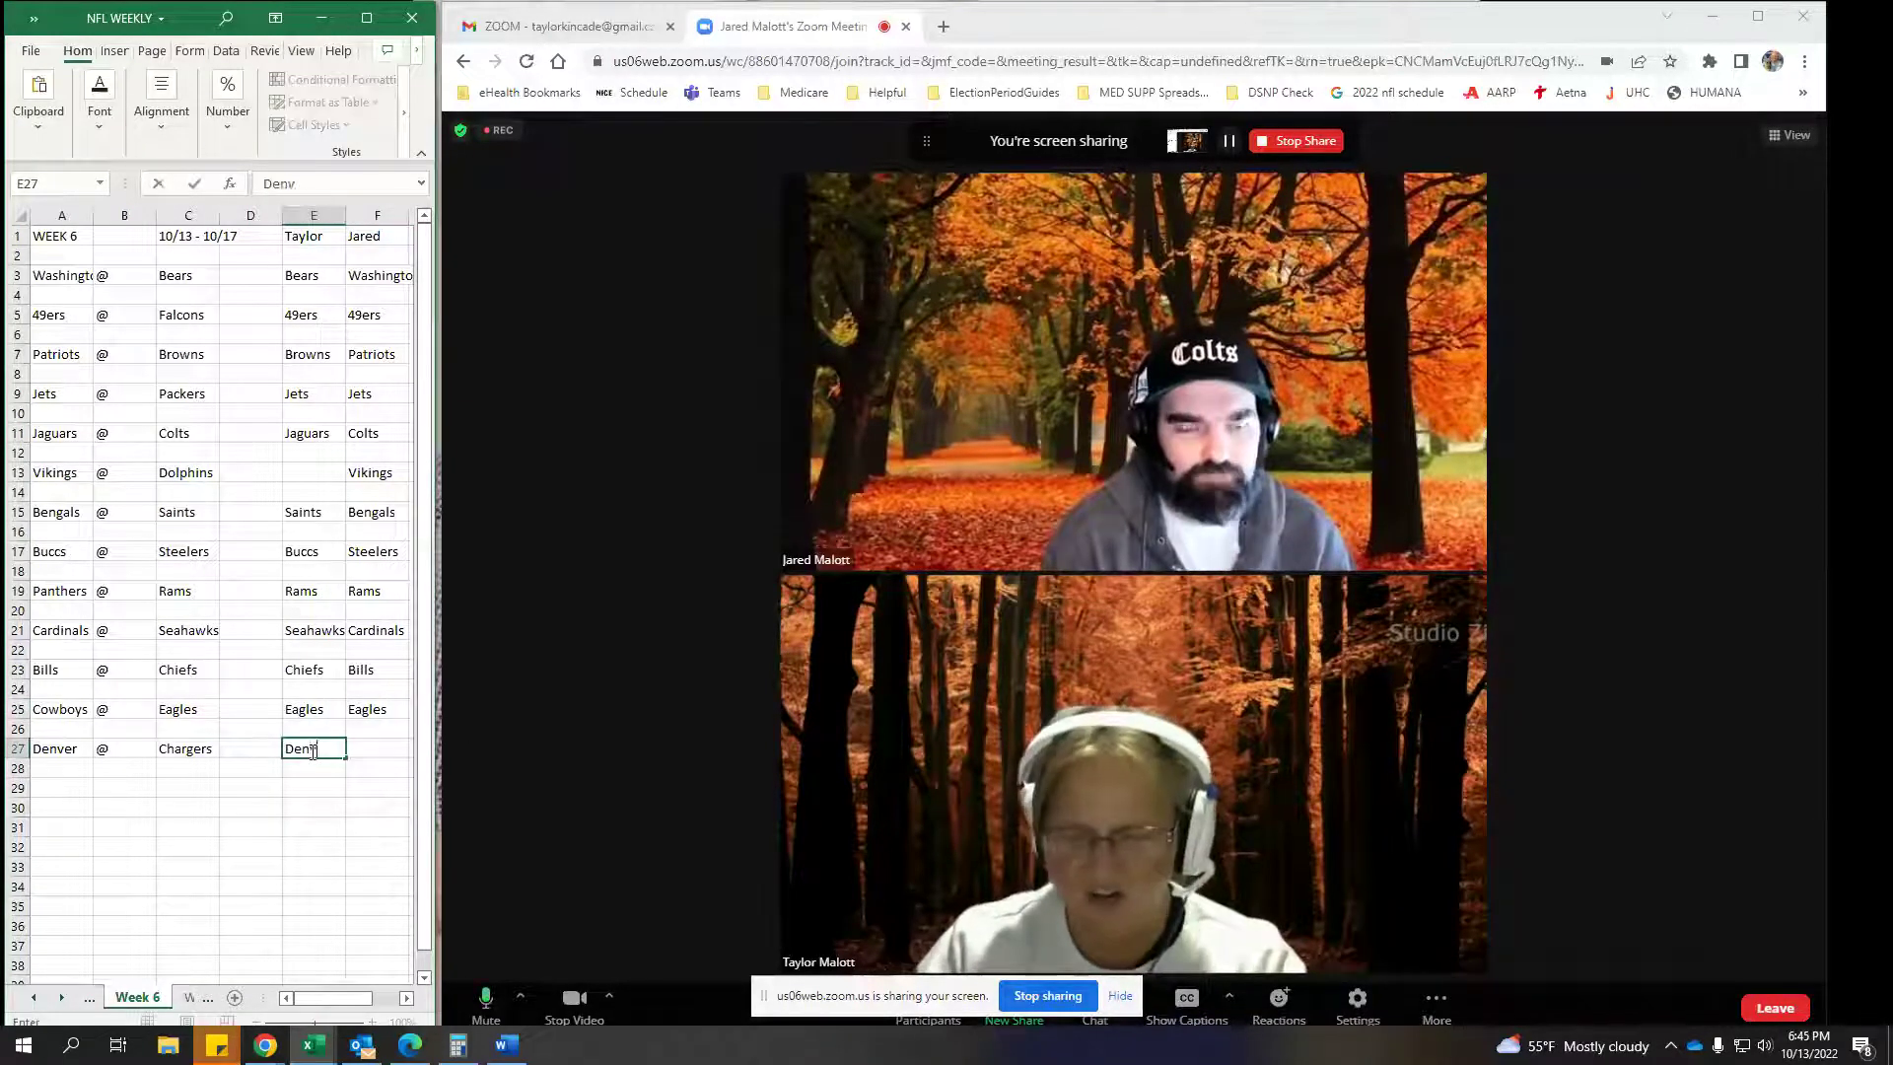
key("Tab")
type("C")
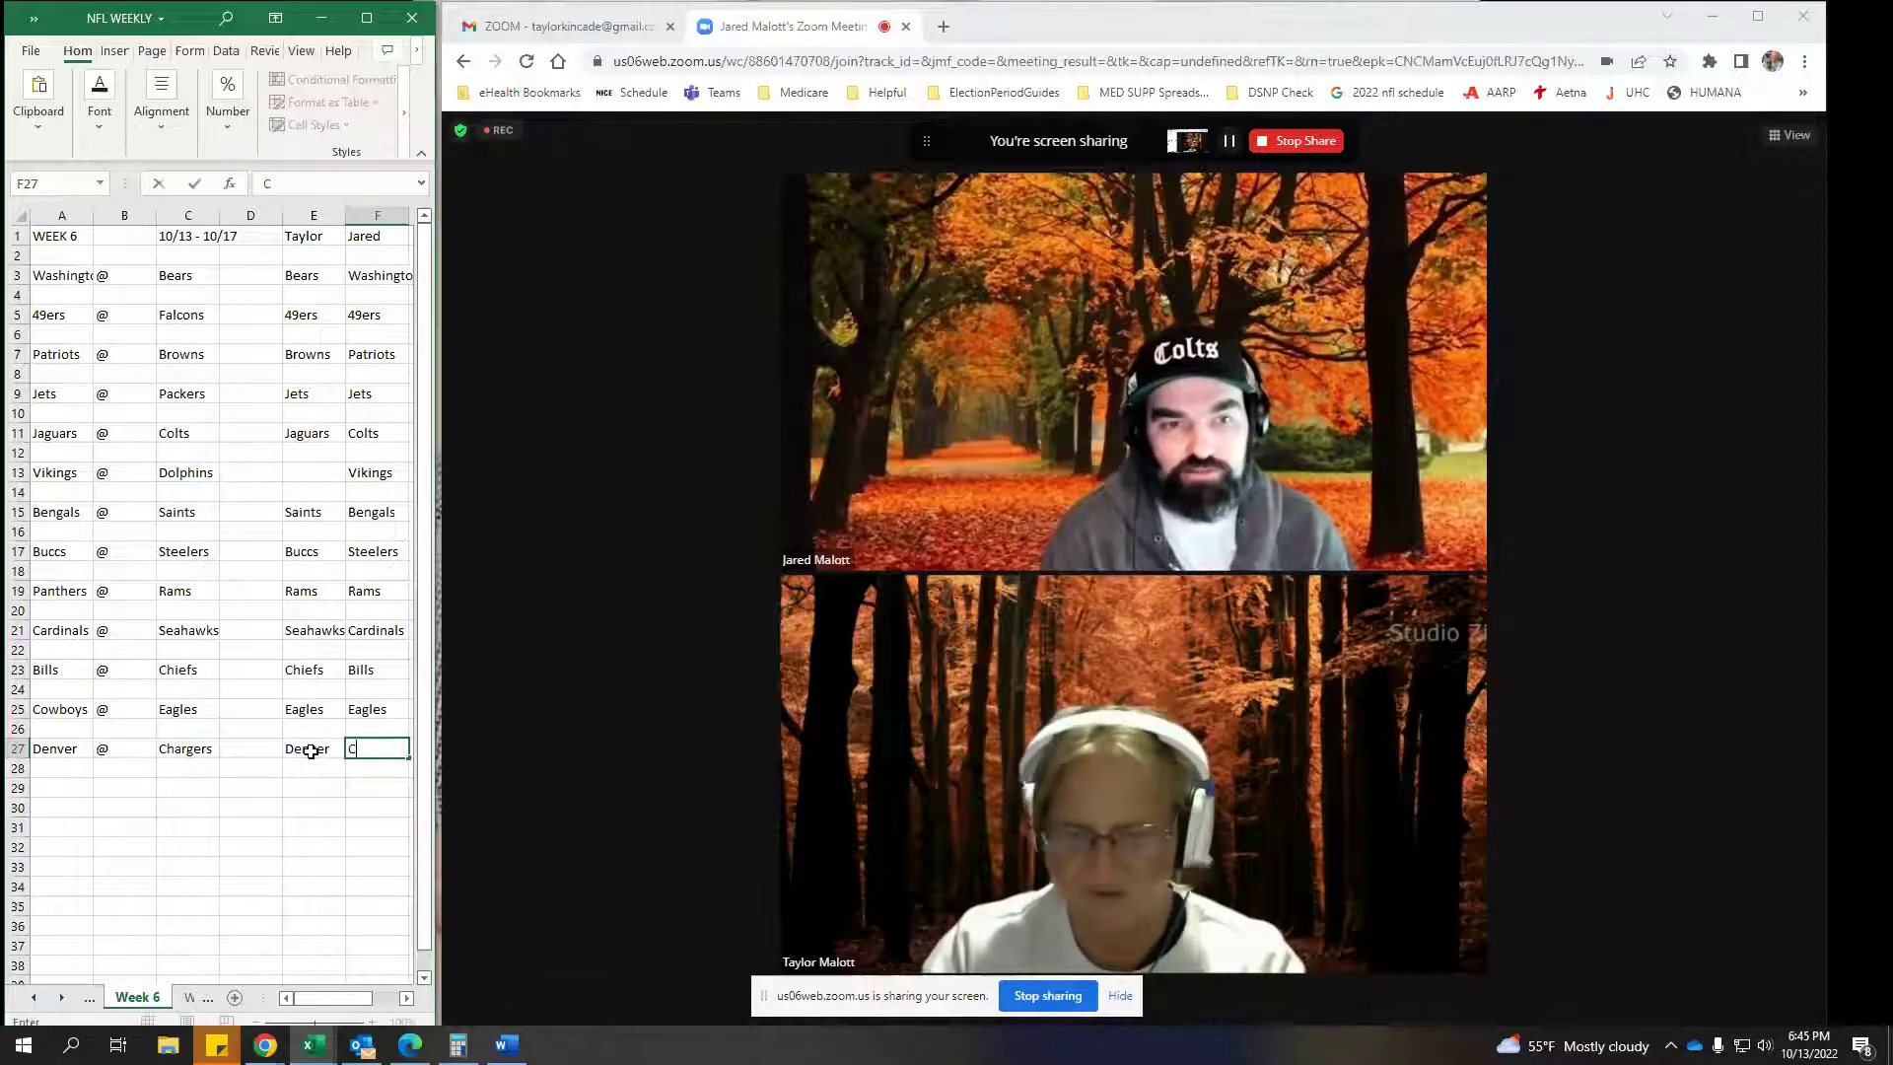
type("hargers")
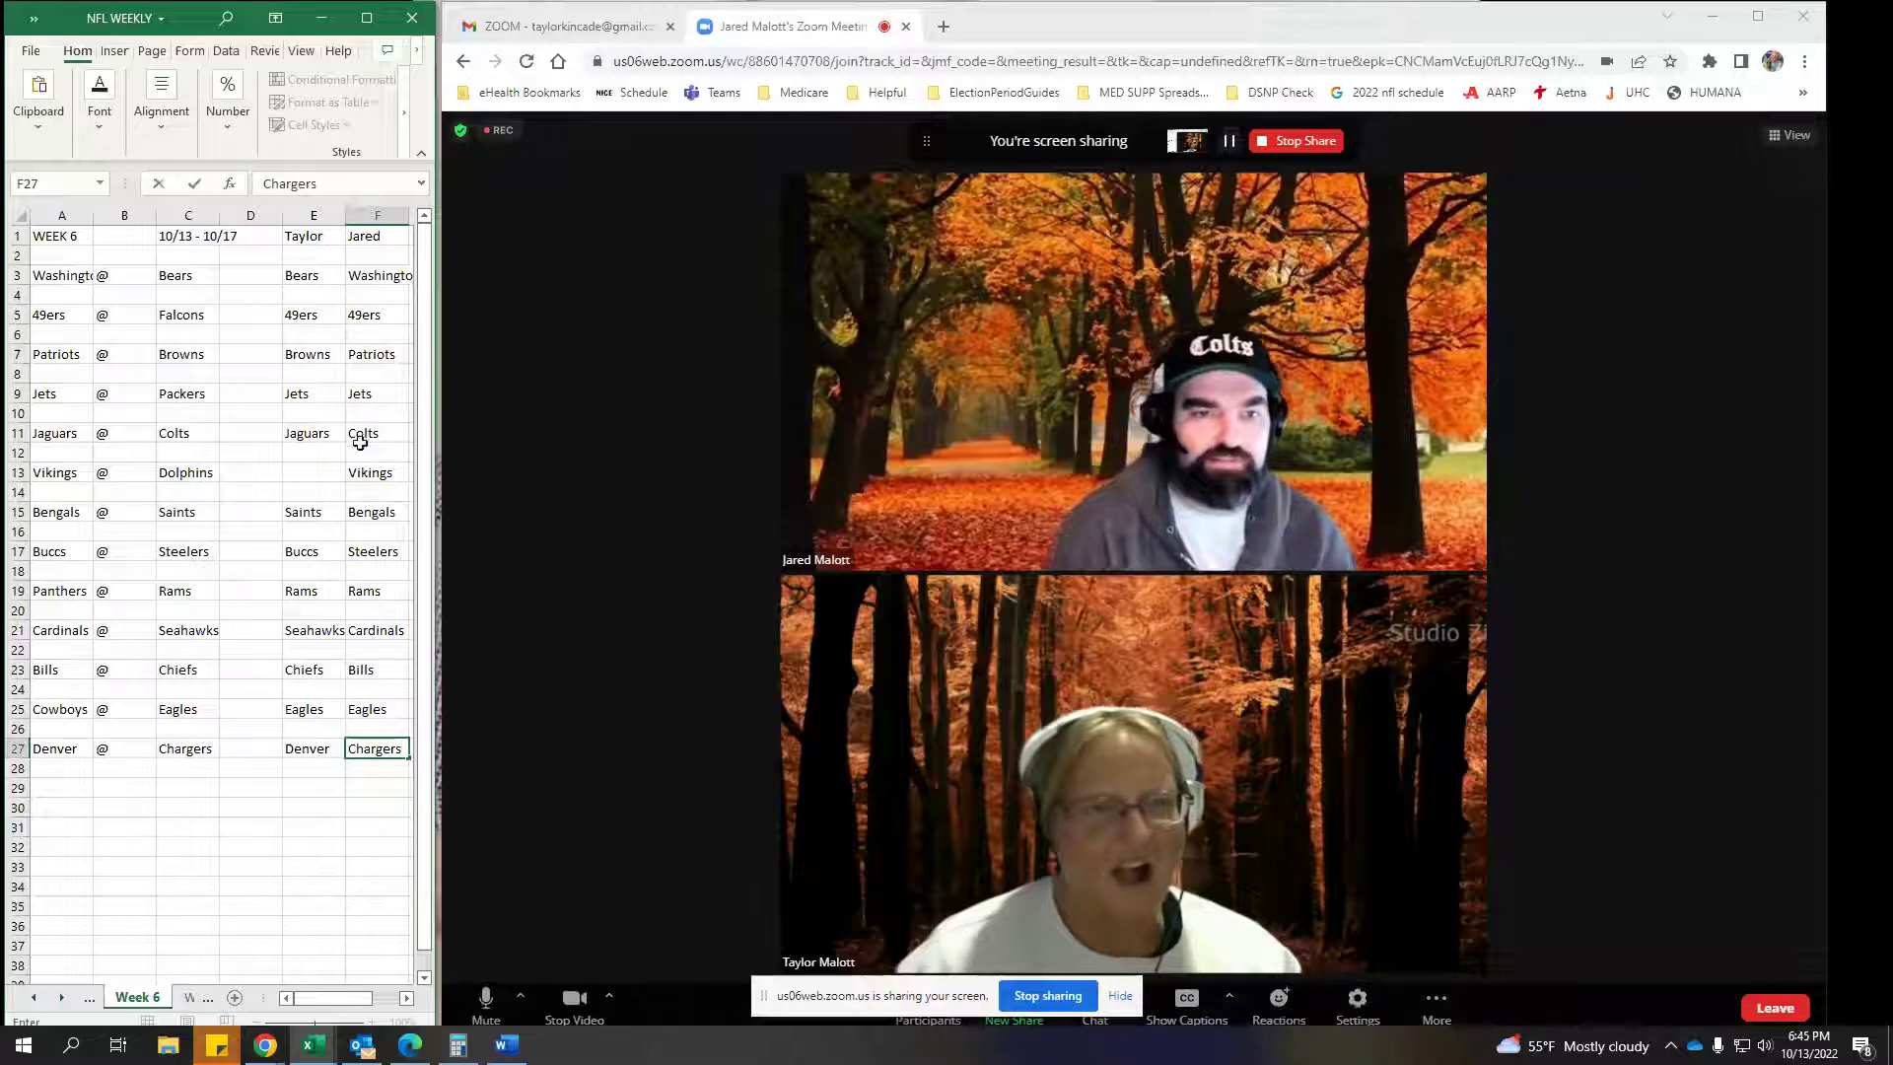
Commit the Chargers pick and enter Vikings in the empty cell E13
left_click(319, 477)
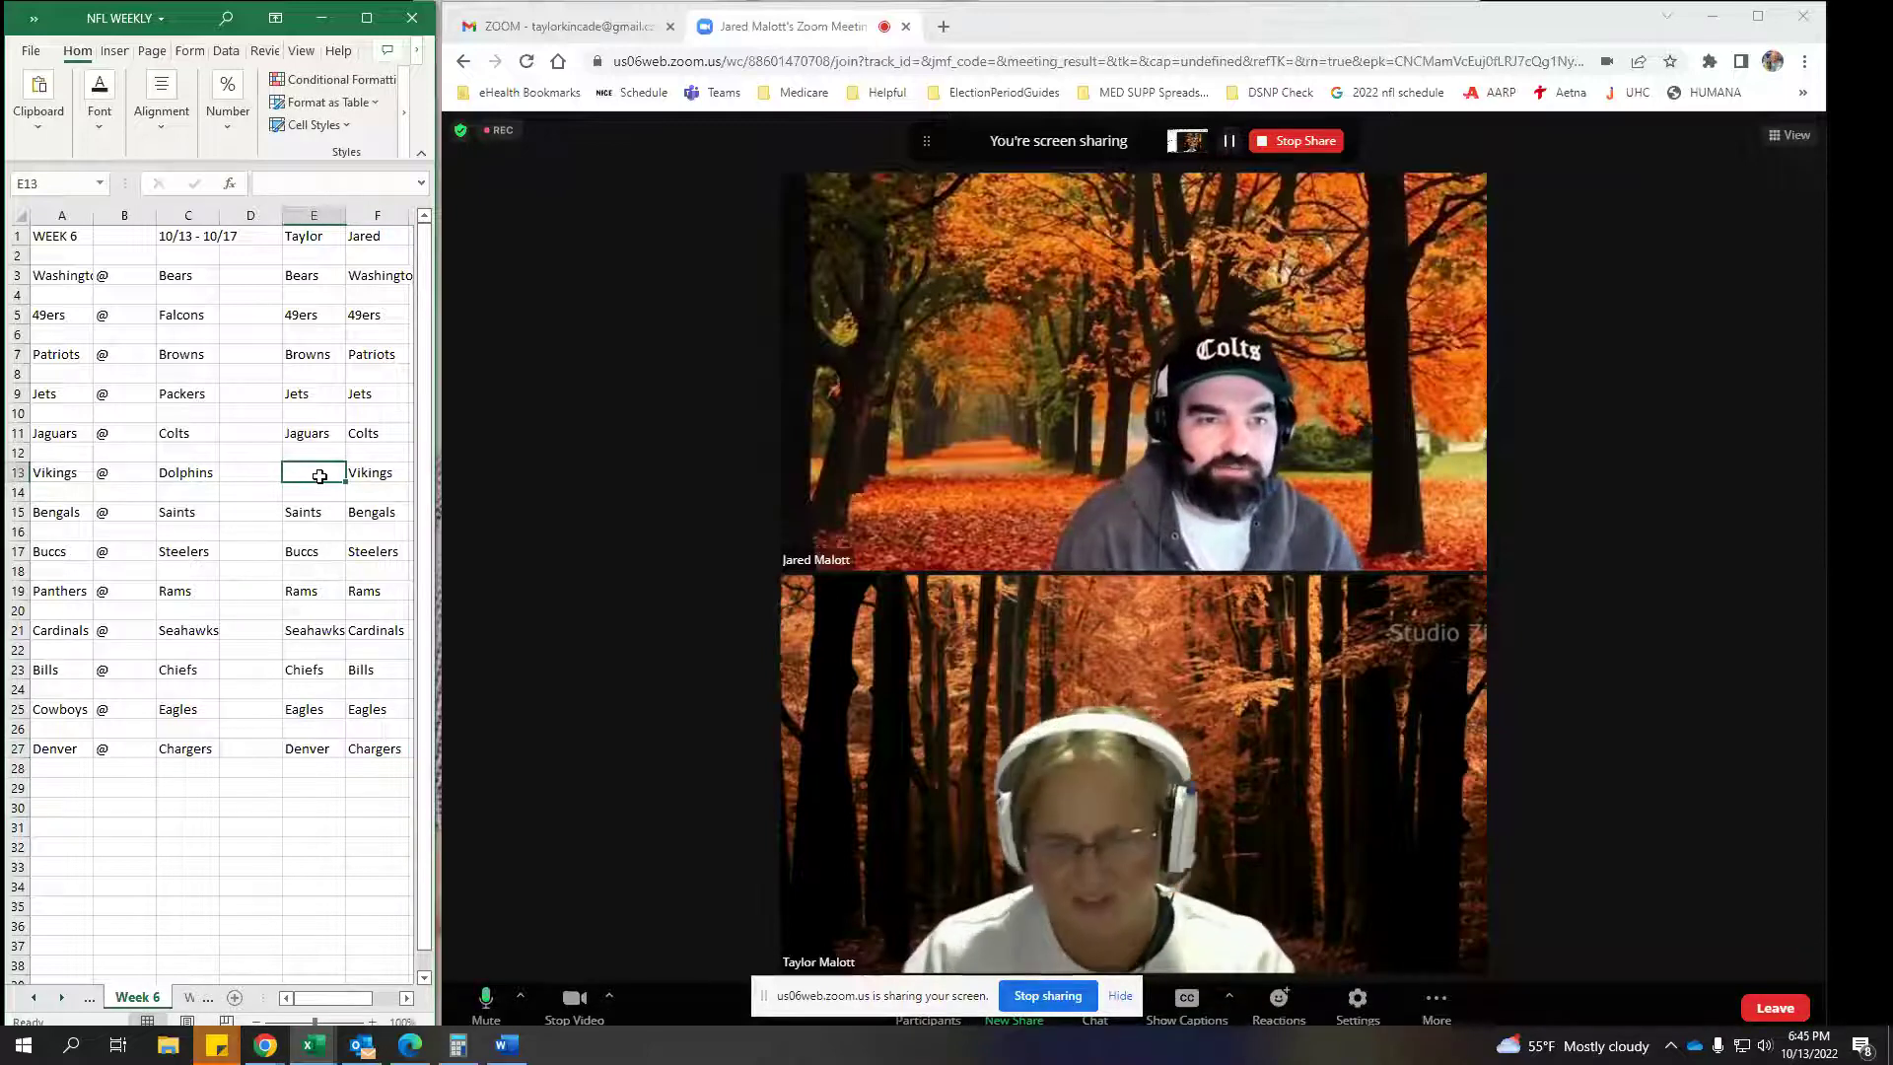
type("Vikings")
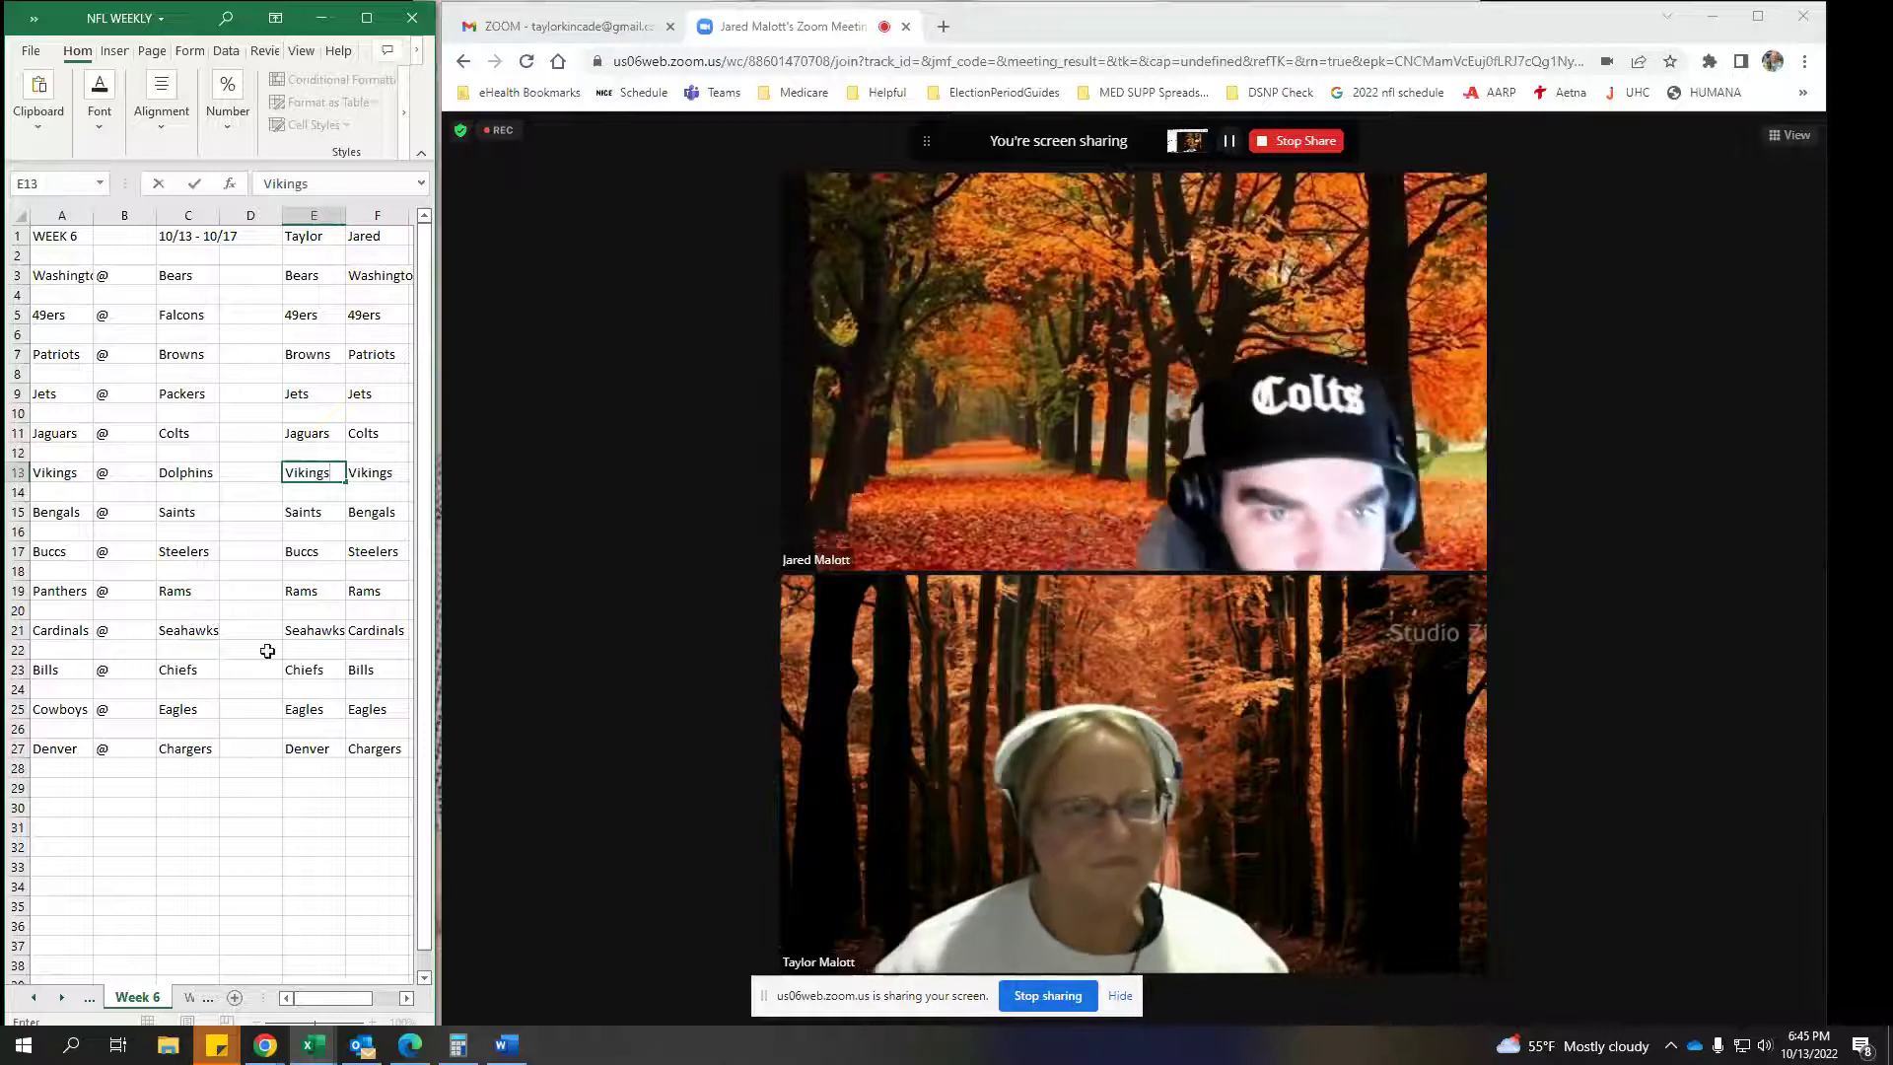
left_click(292, 906)
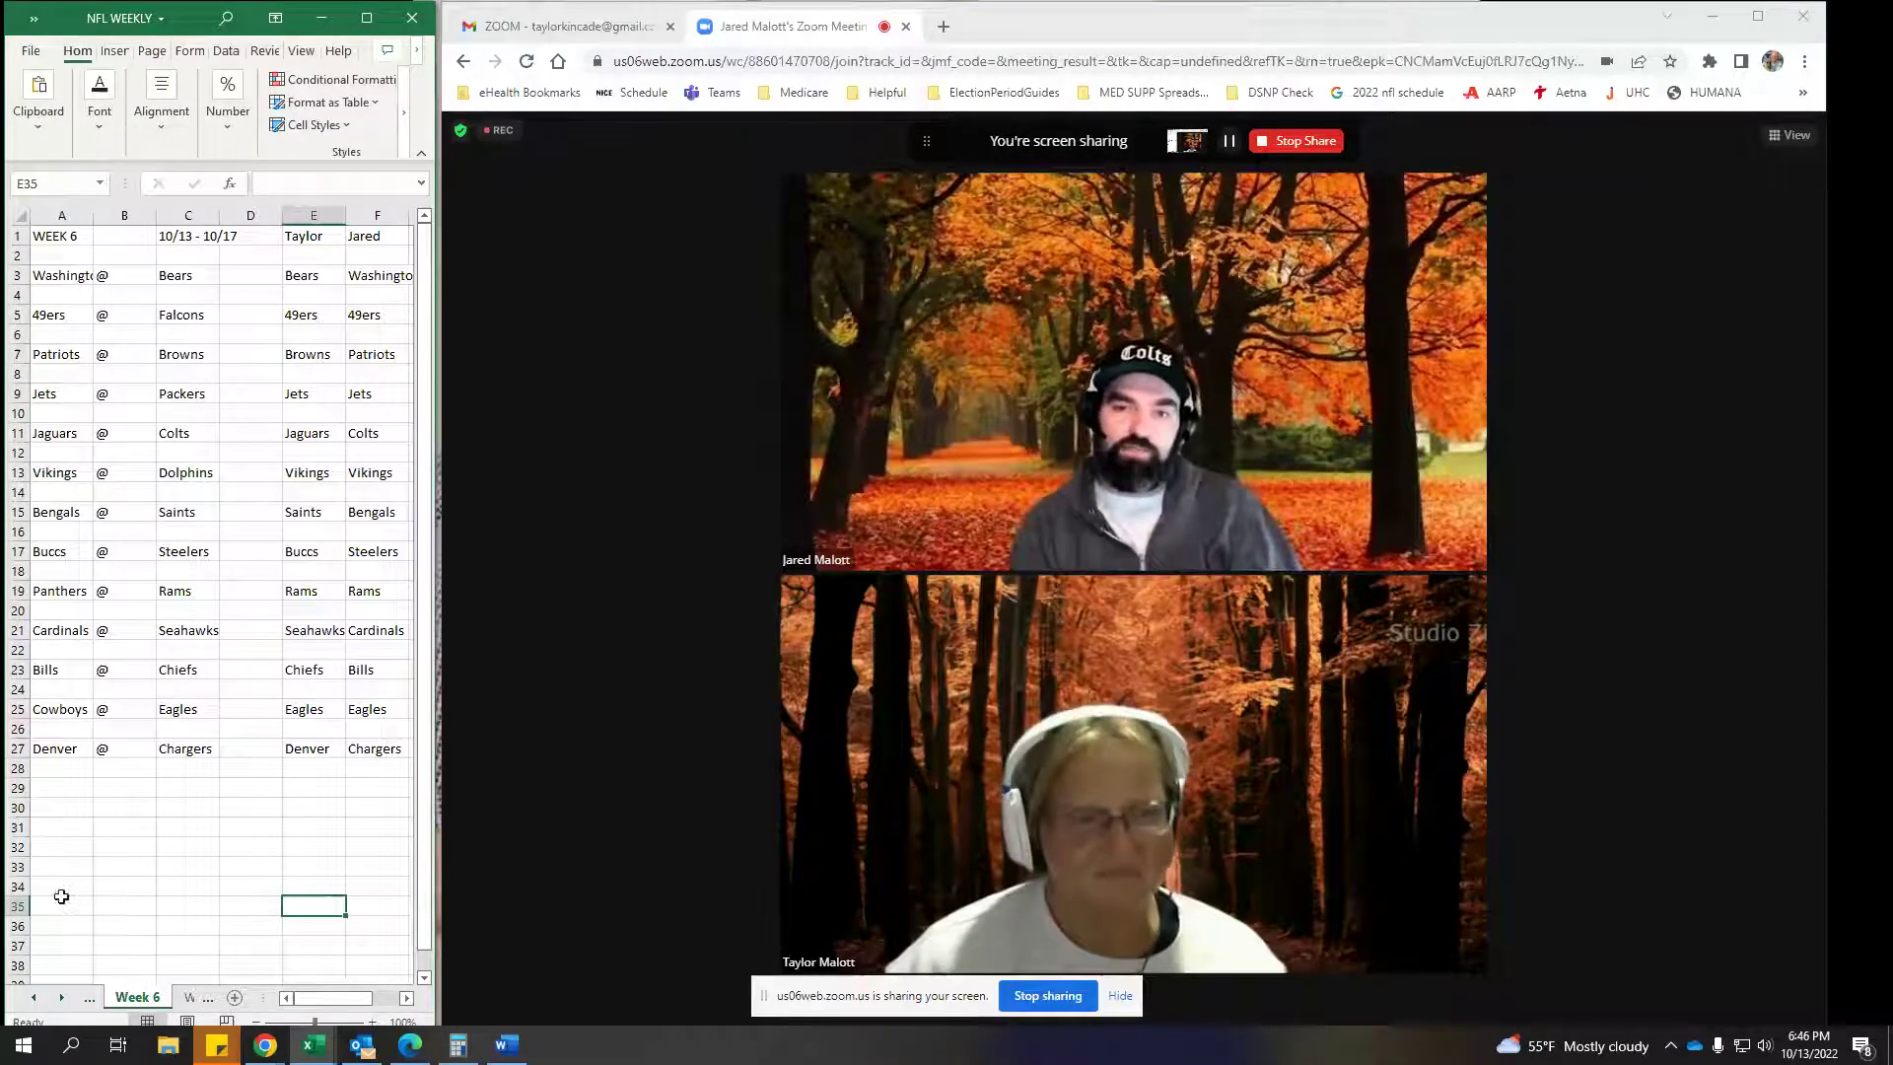
left_click(85, 999)
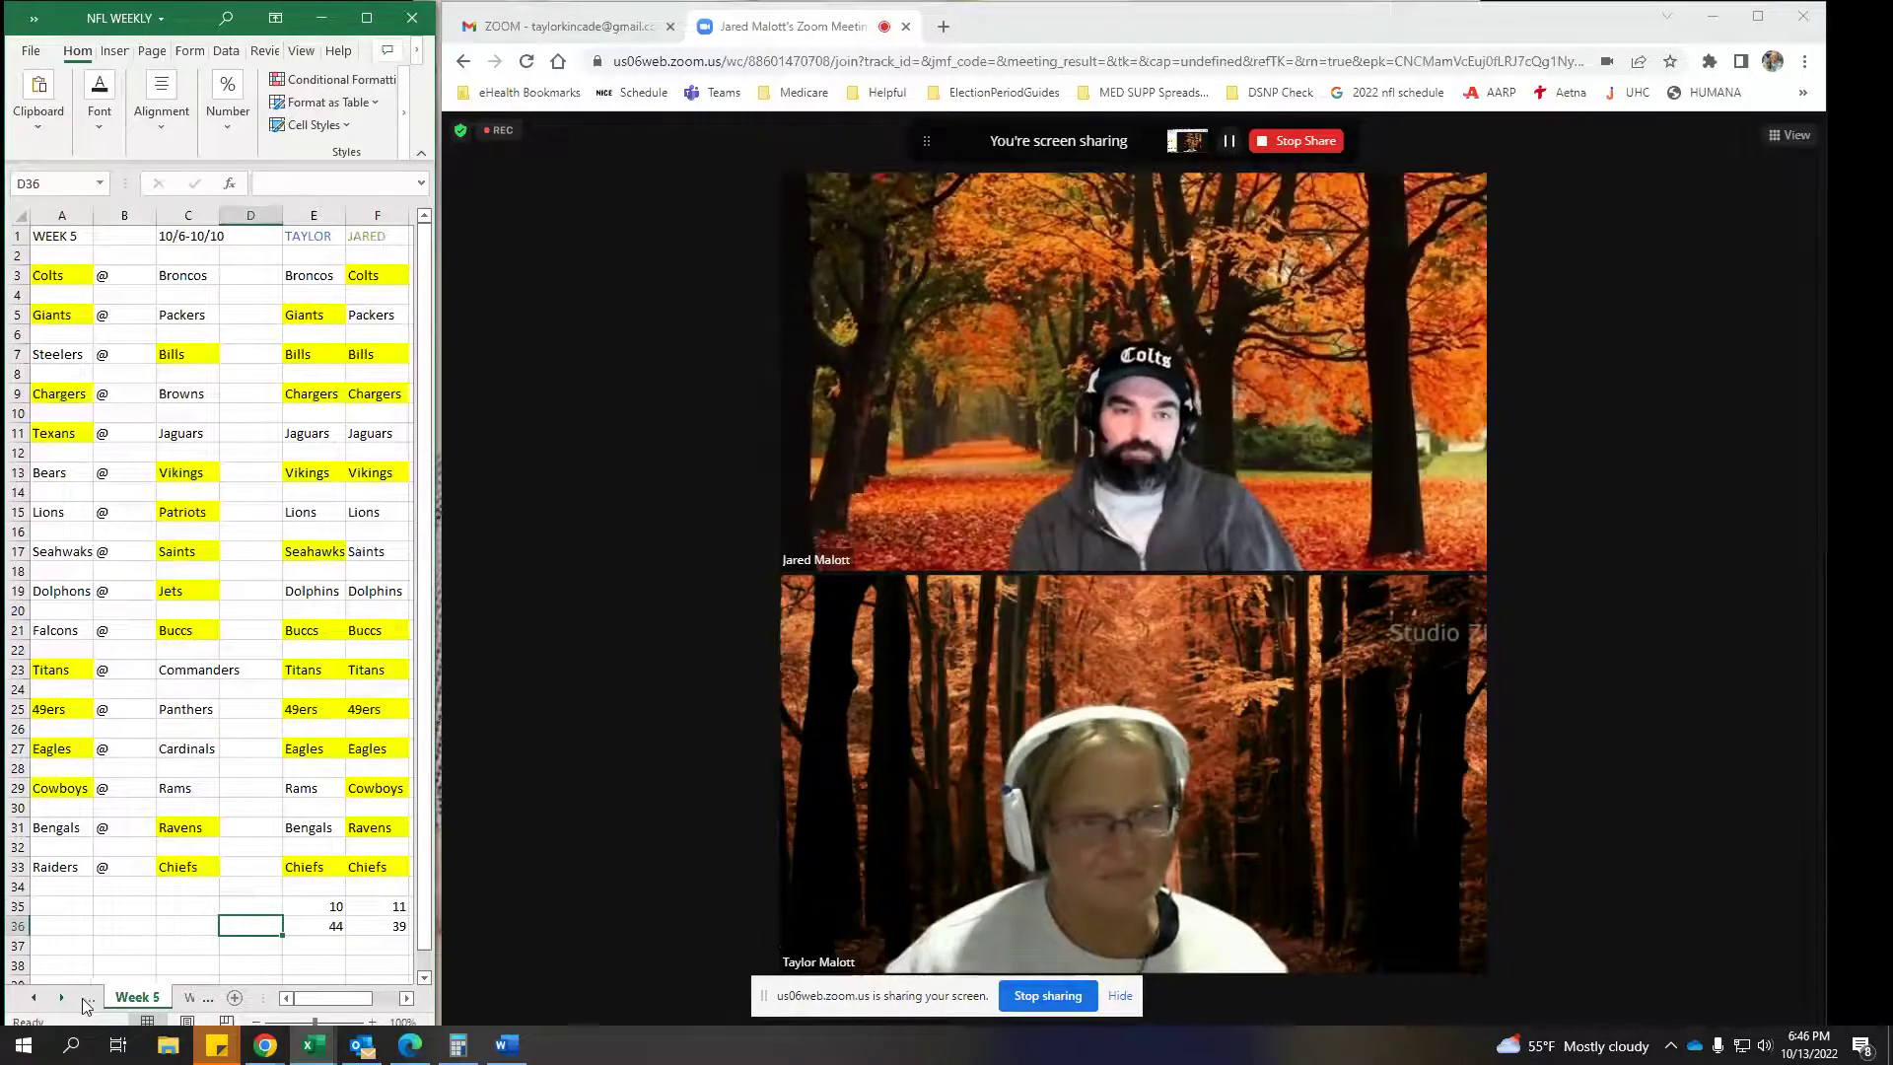
left_click(87, 1002)
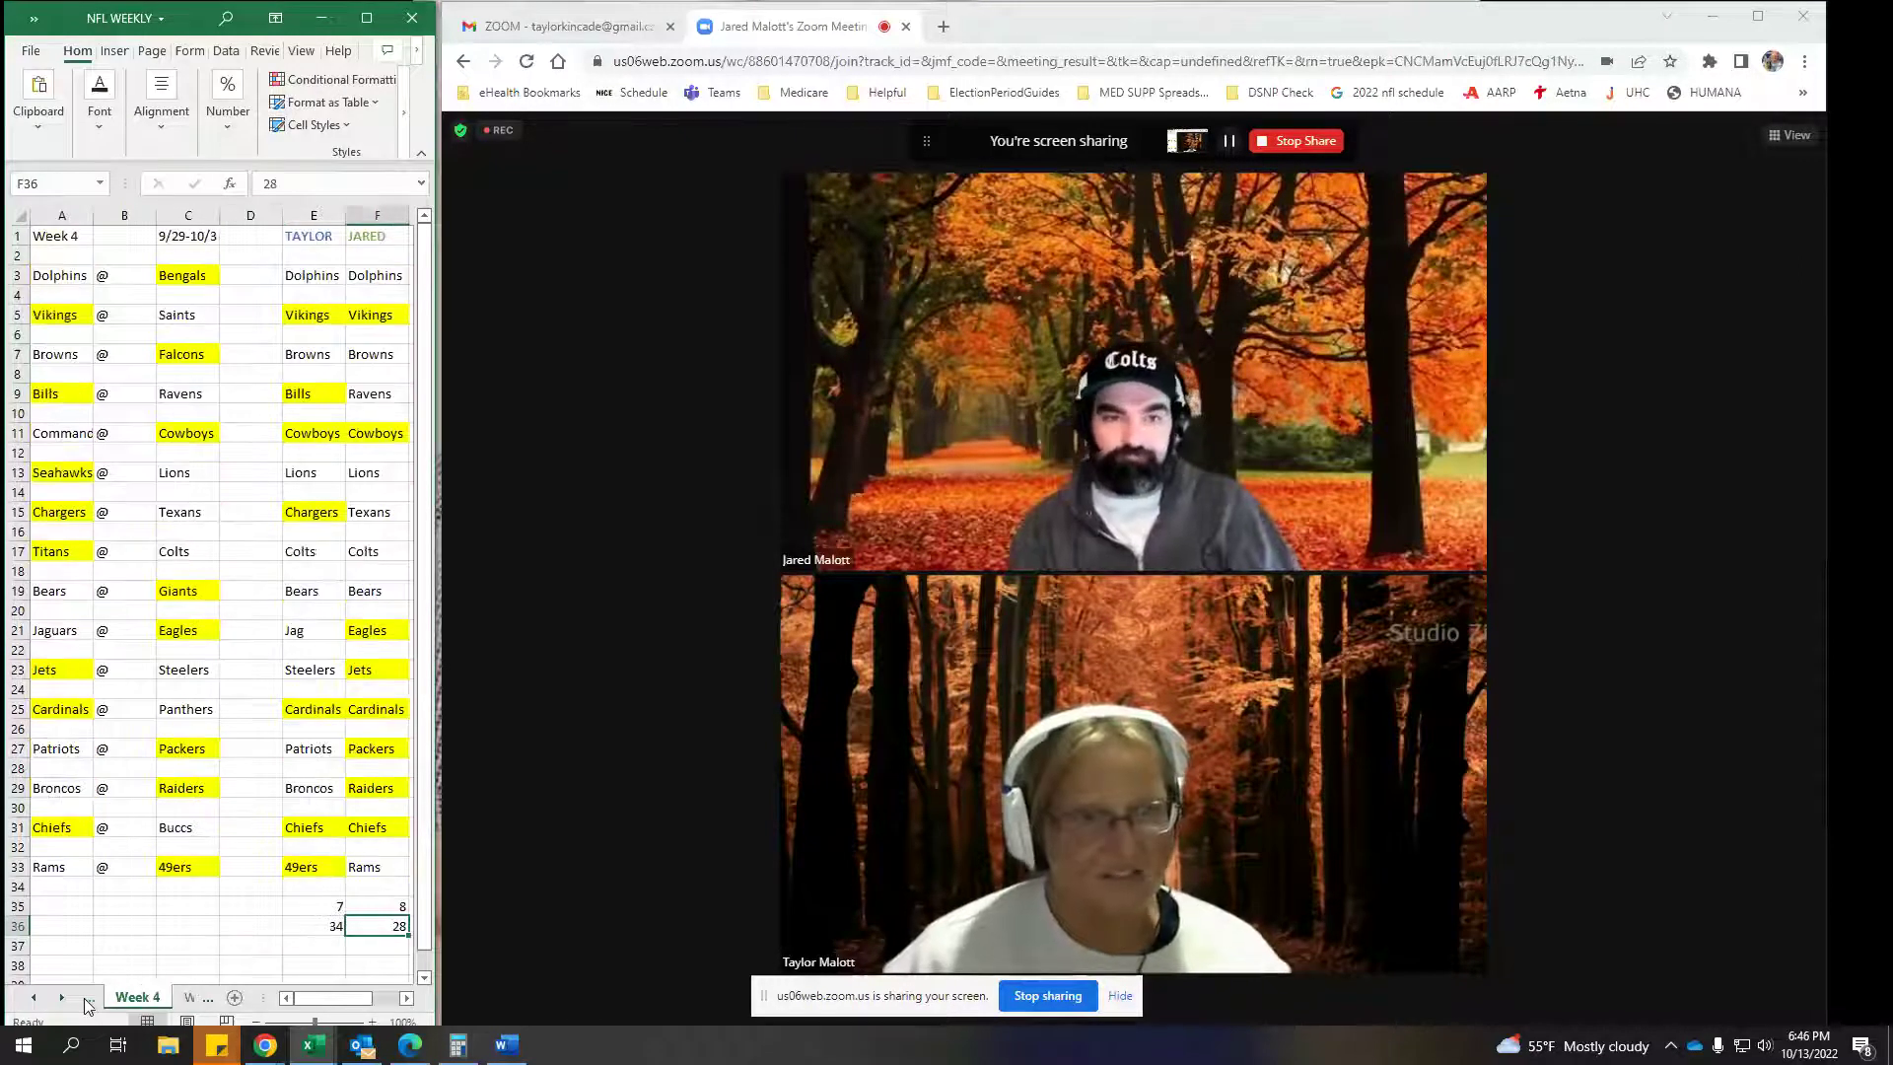
left_click(95, 1001)
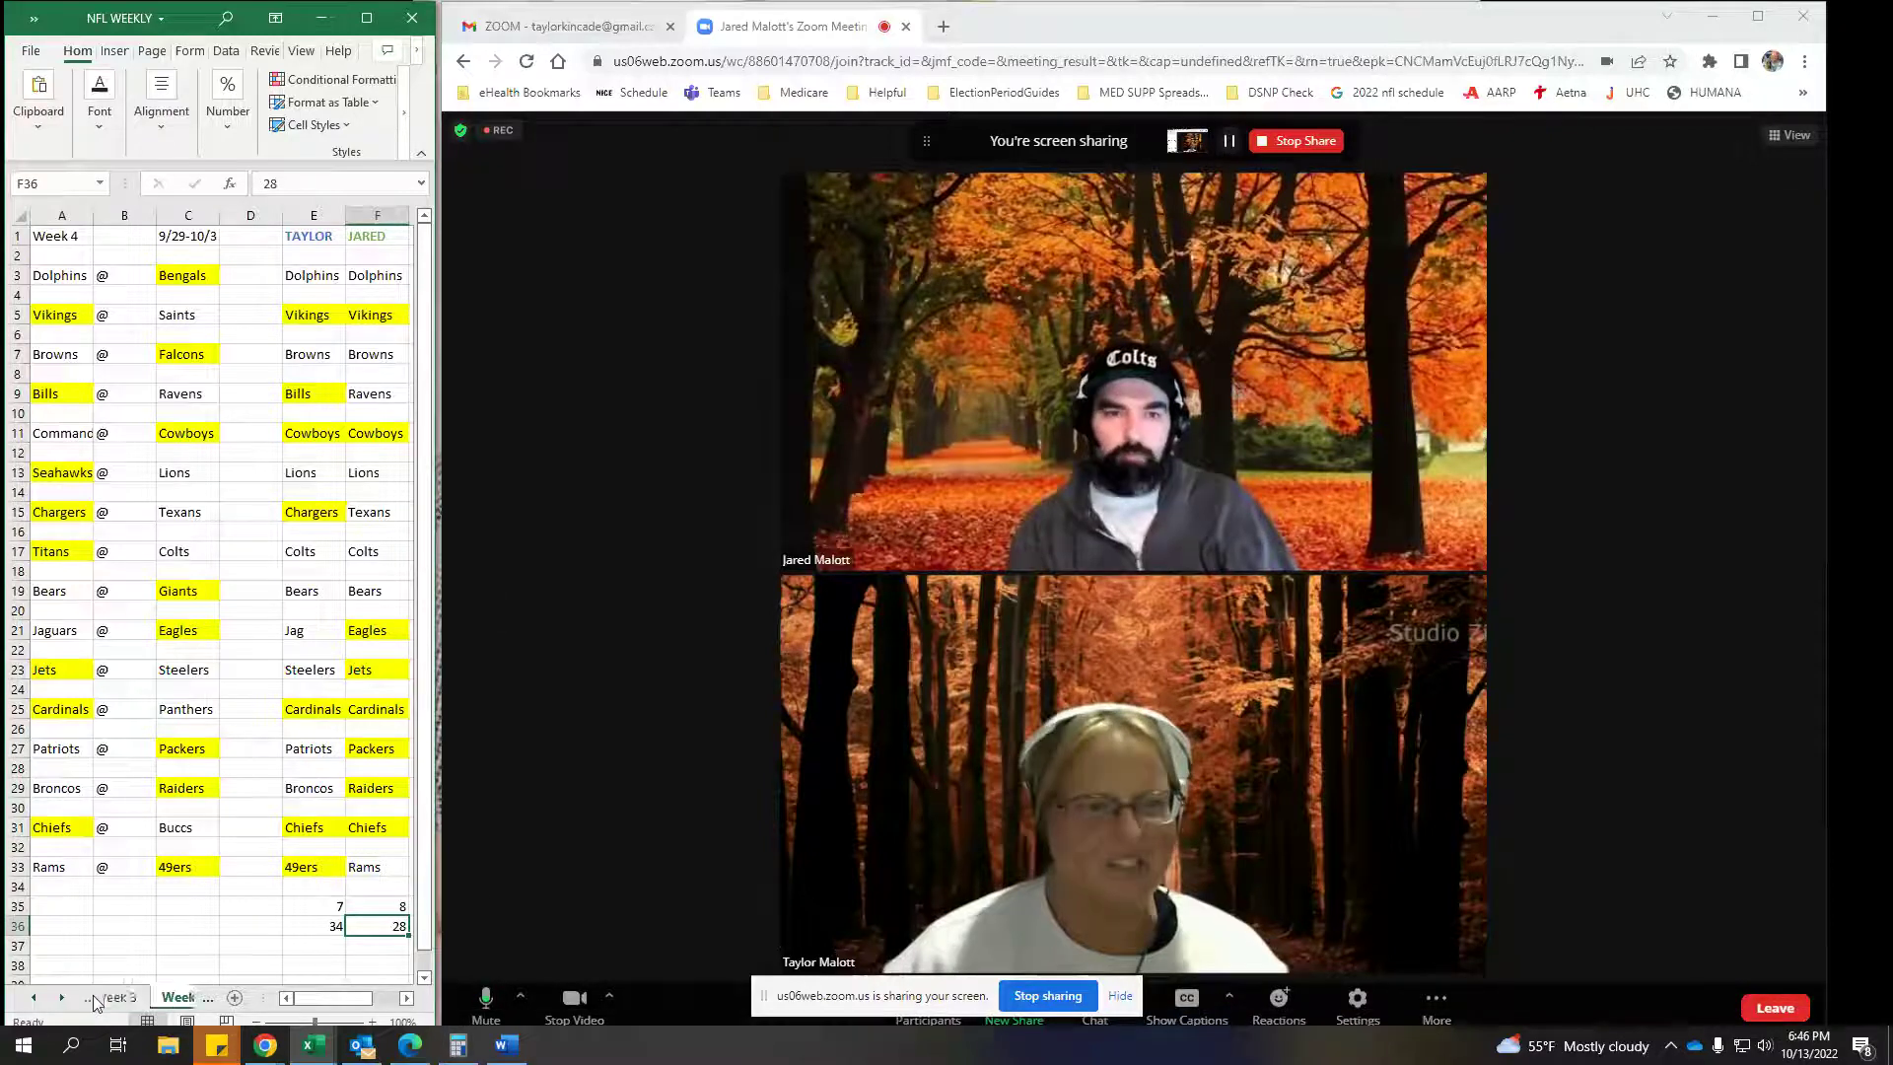
left_click(94, 1005)
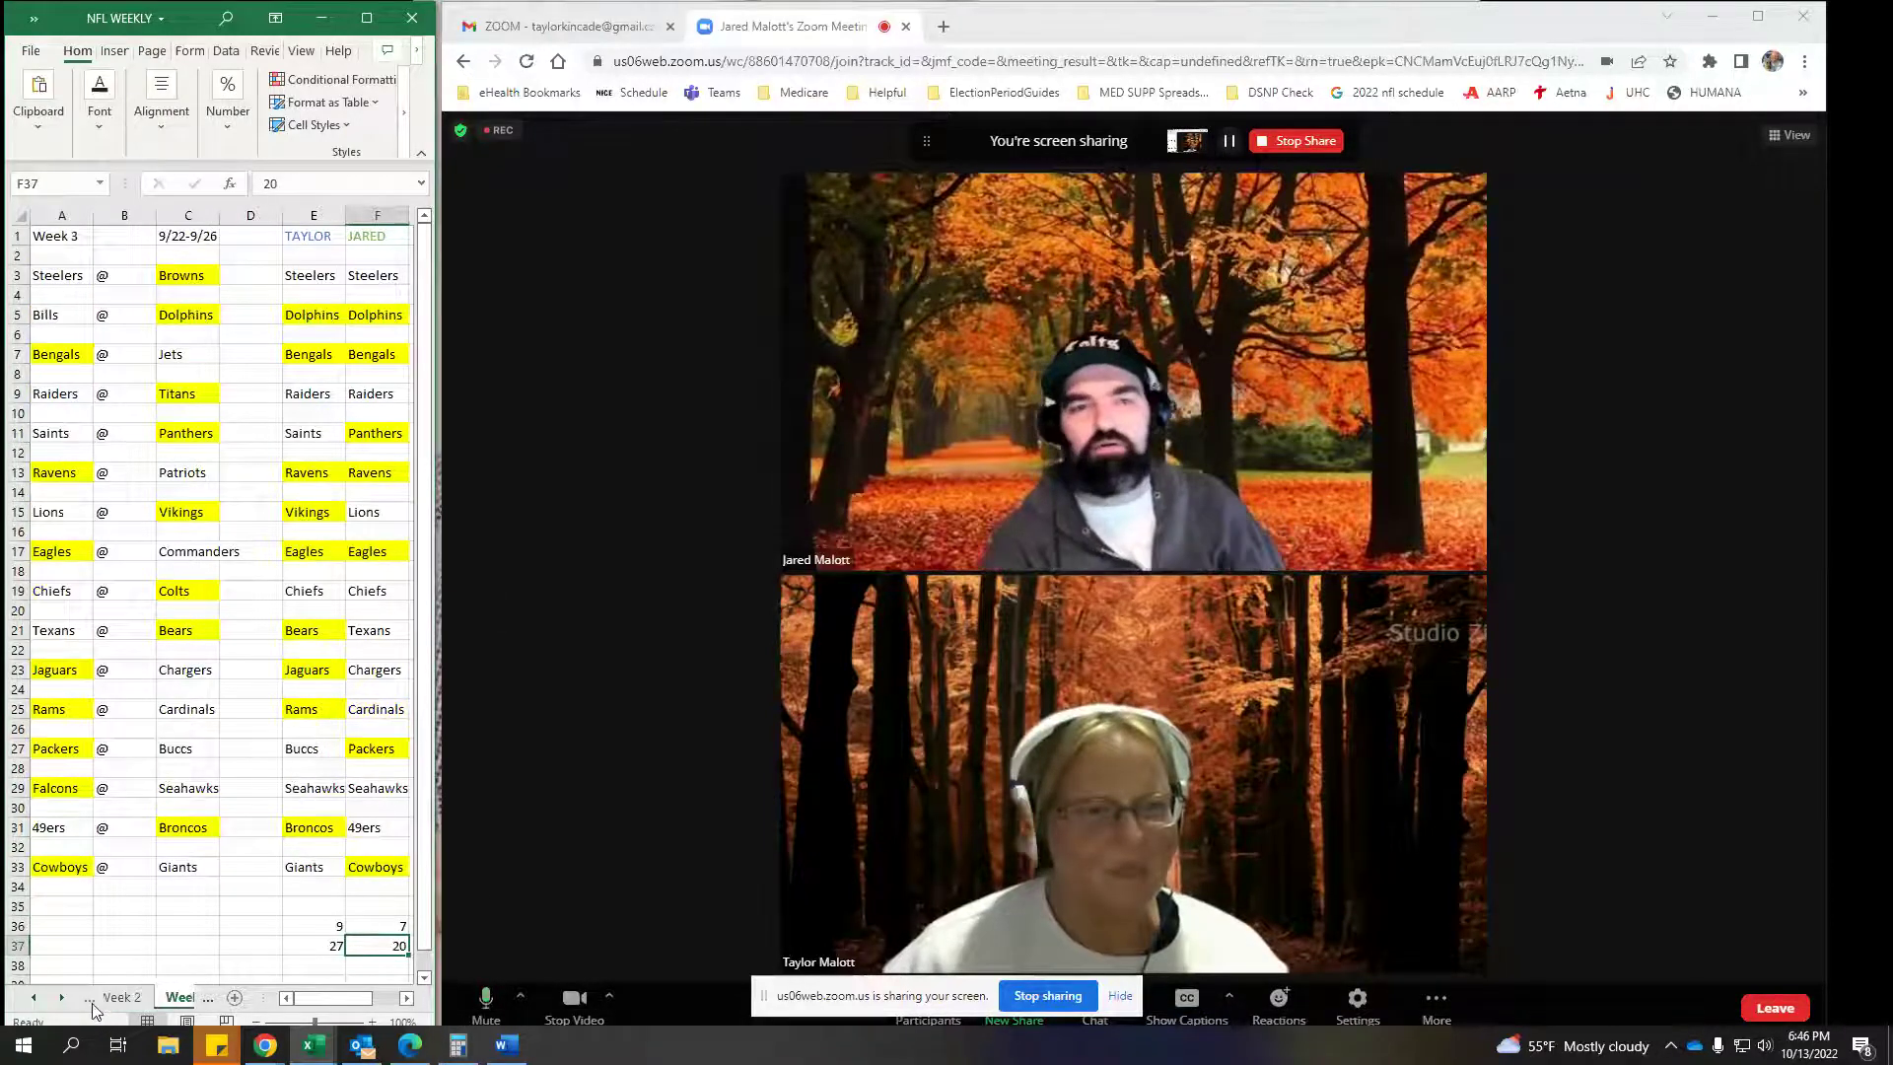
left_click(120, 998)
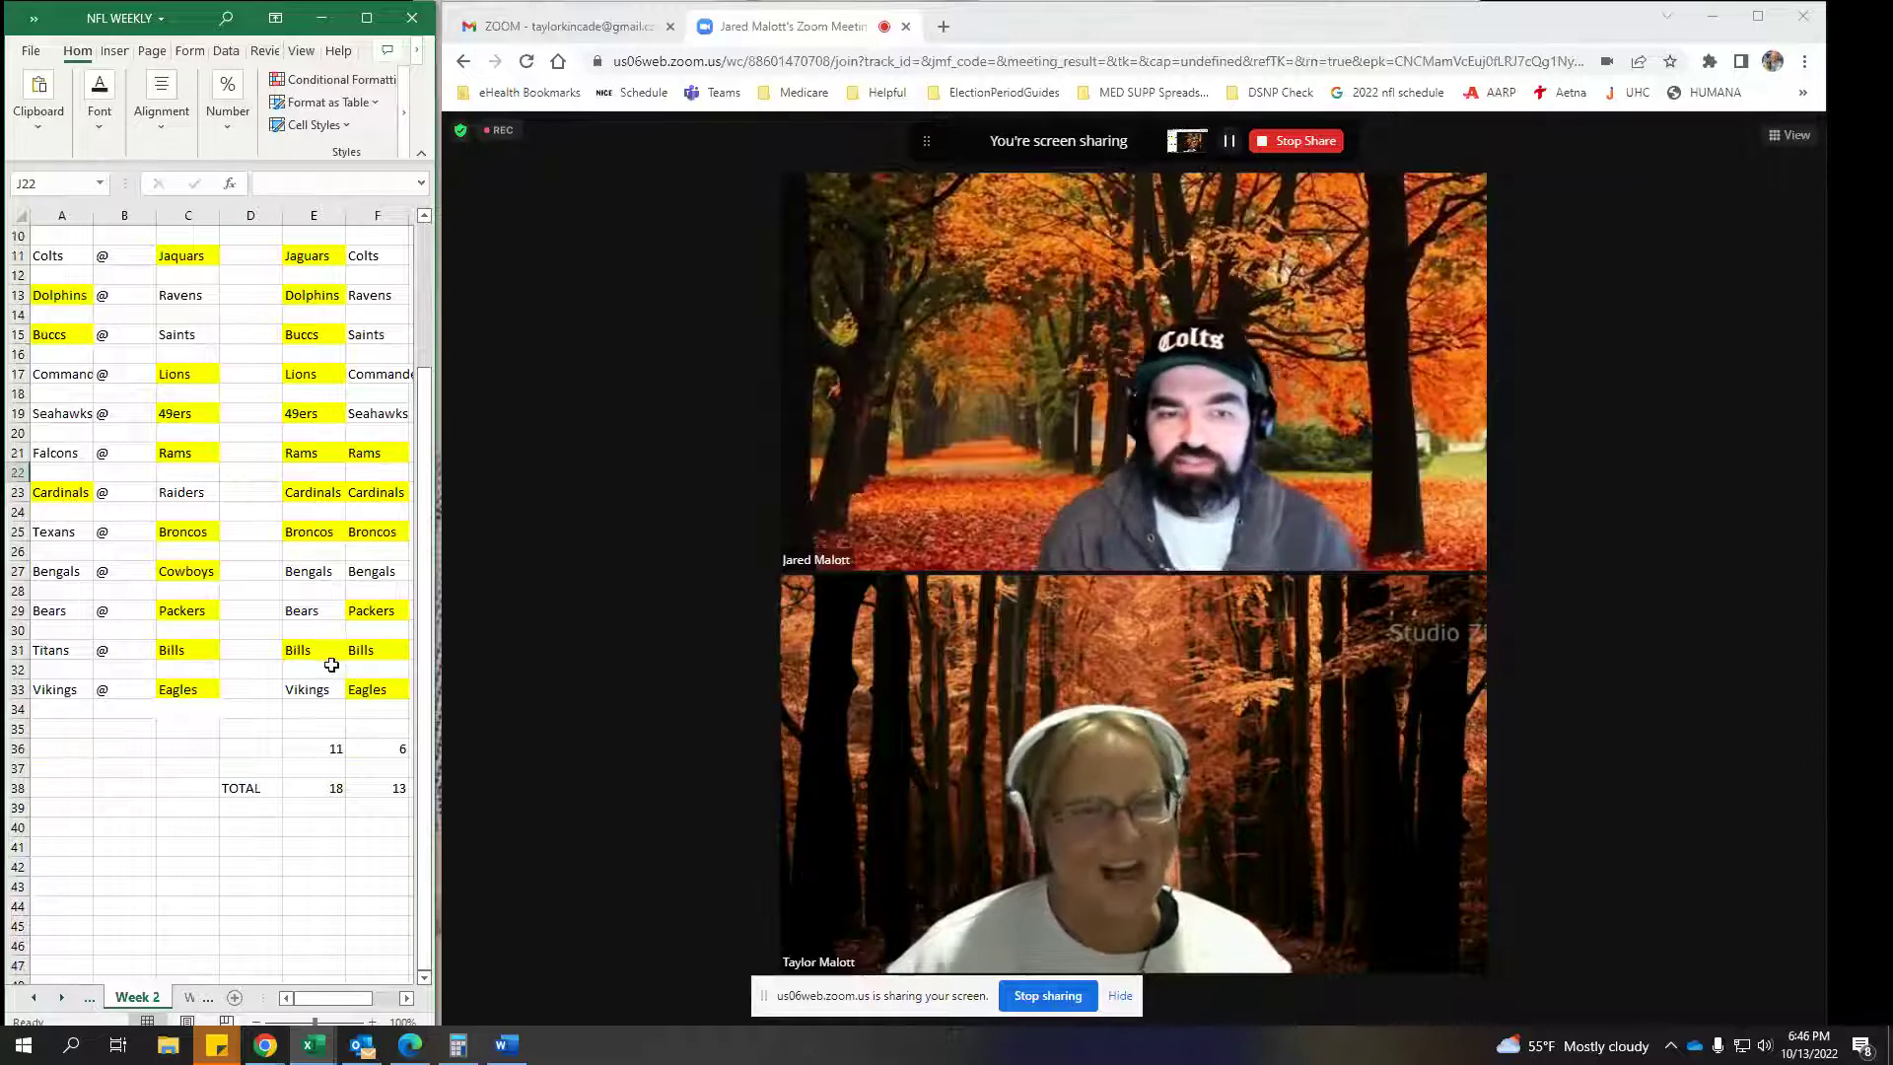
scroll(325, 730, "up", 2)
scroll(326, 730, "down", 2)
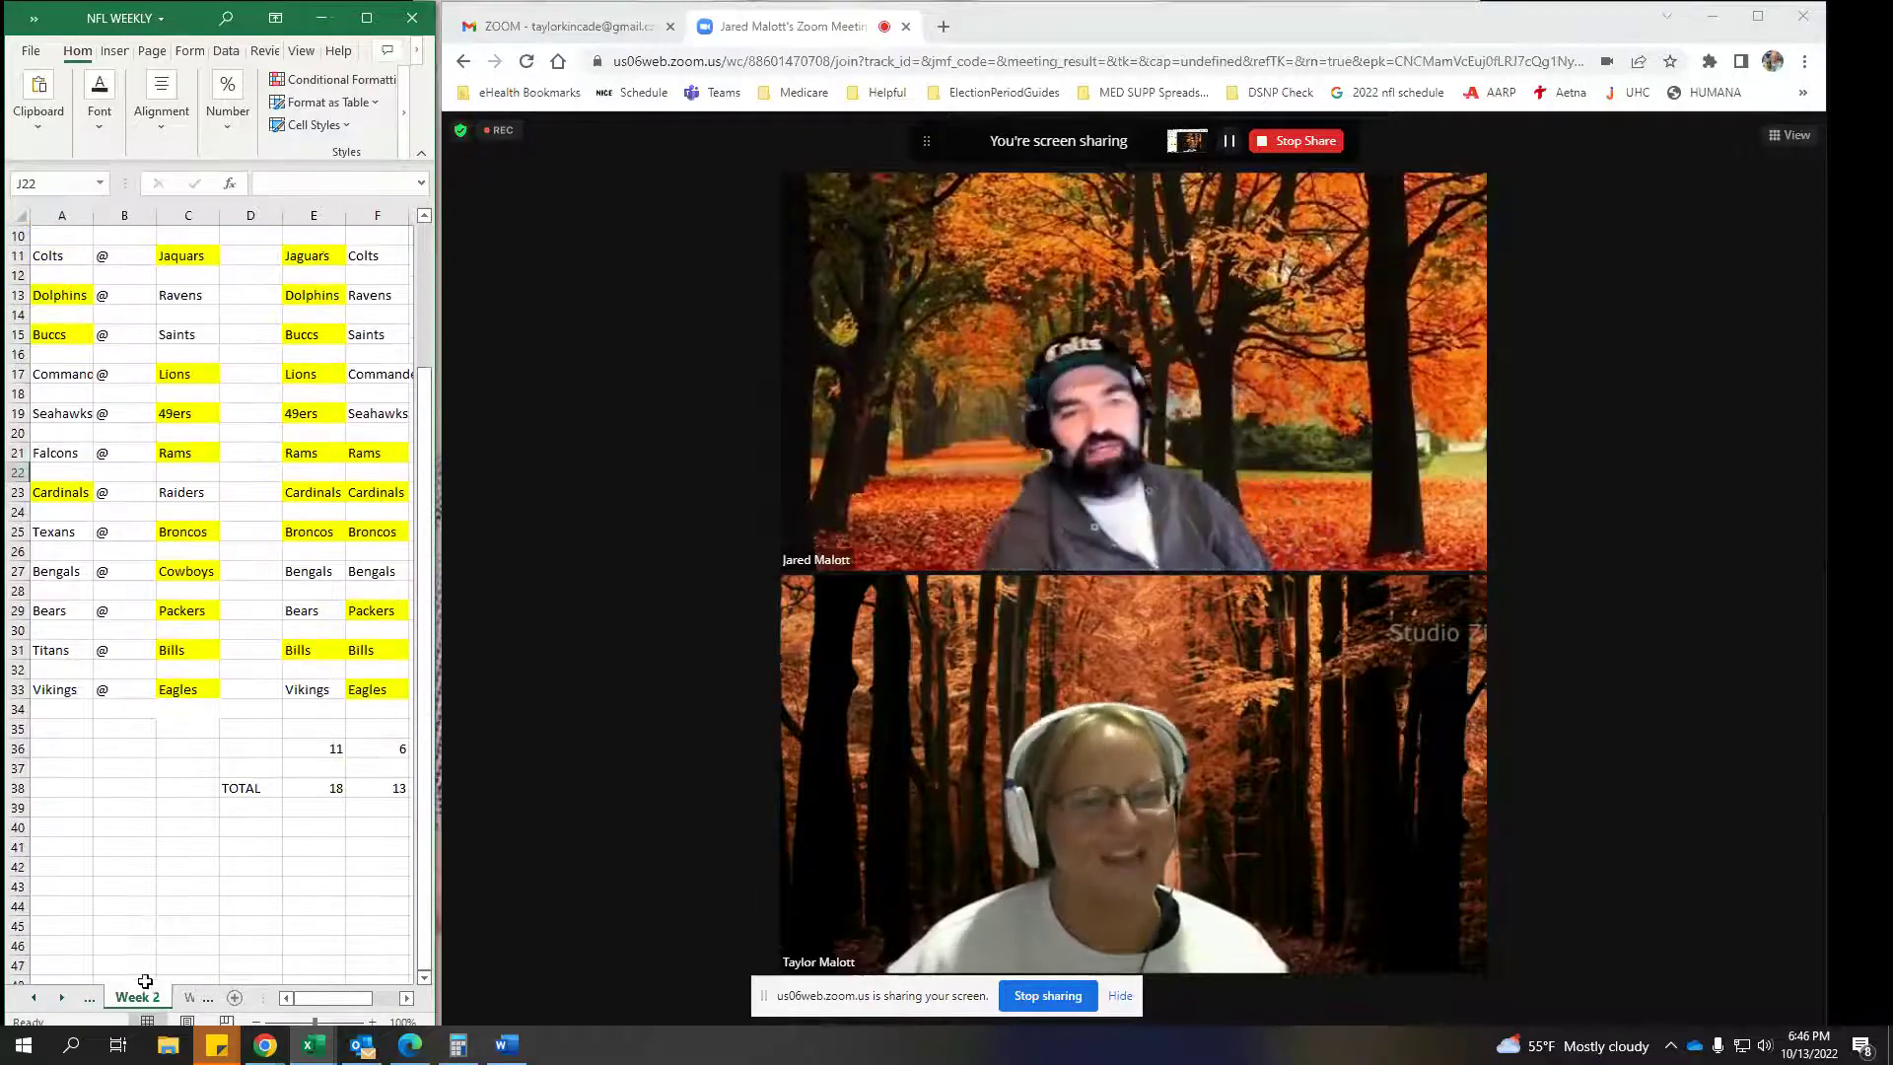
left_click(89, 998)
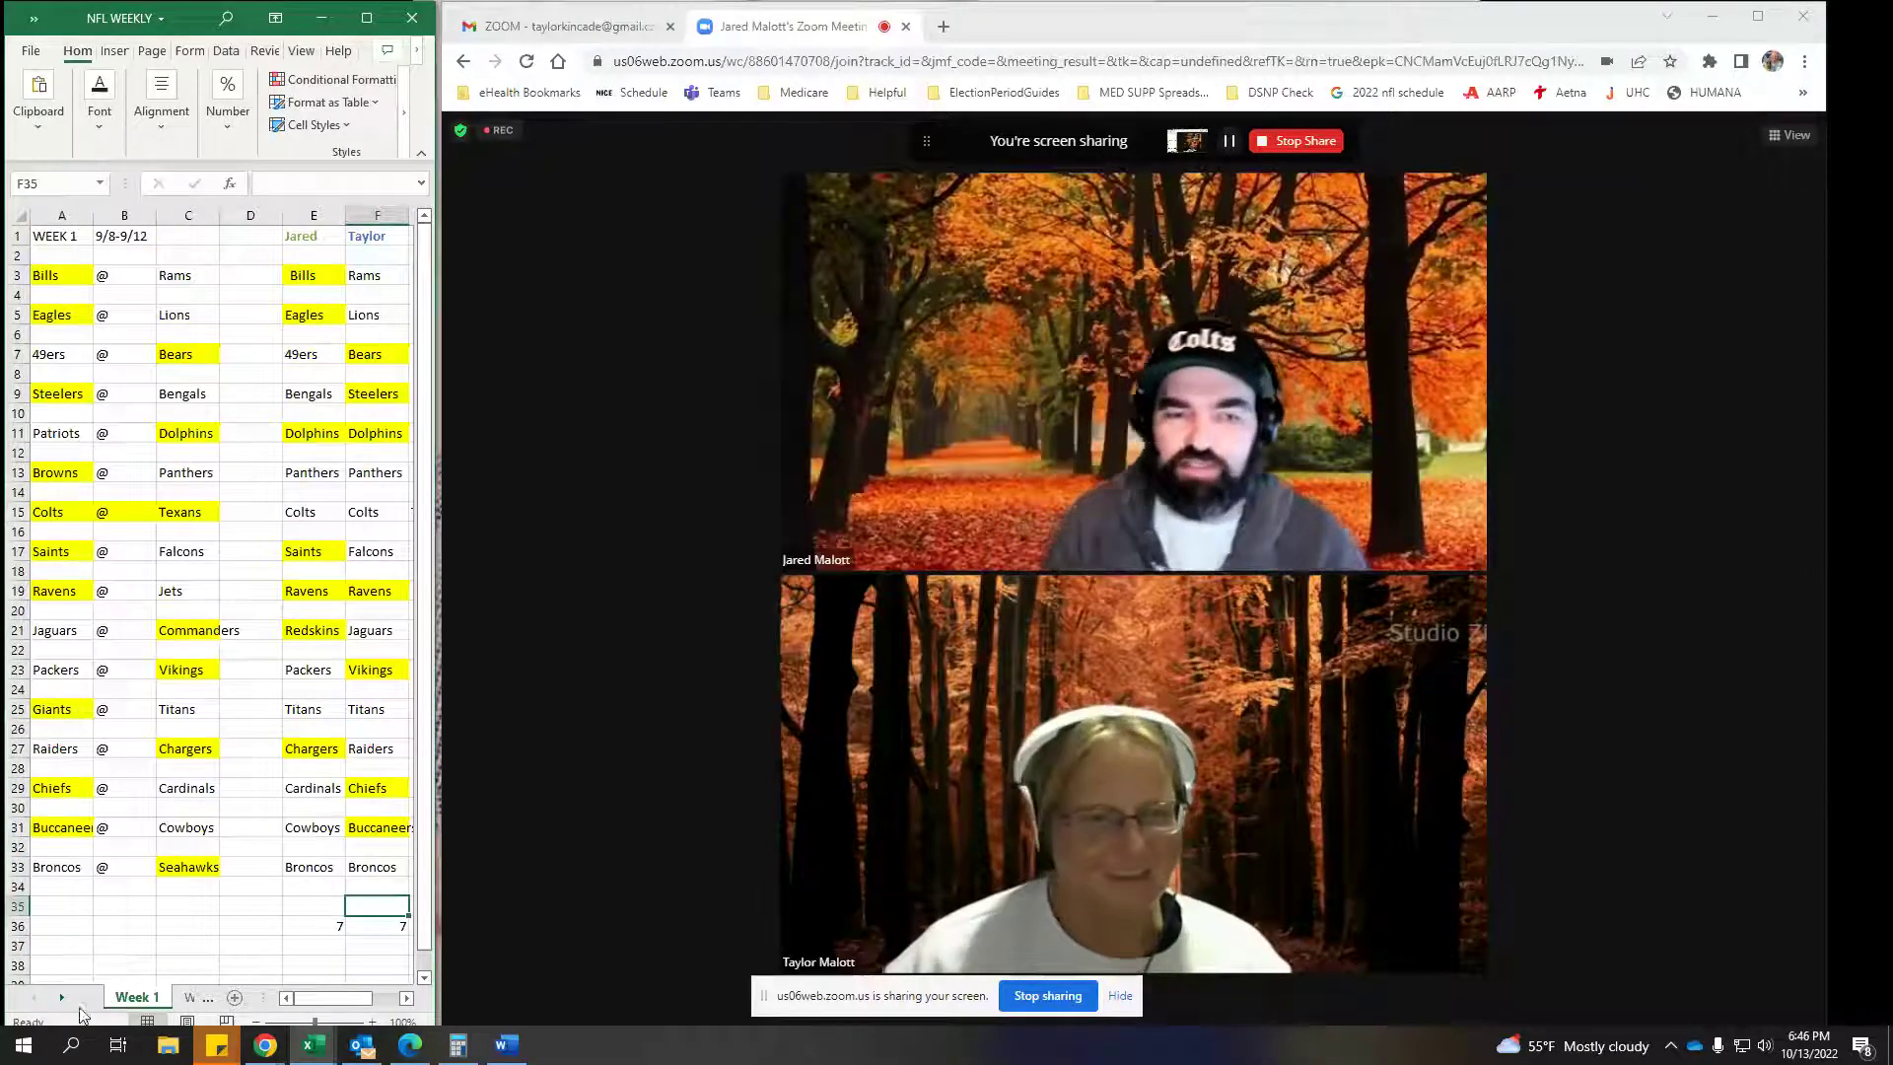
left_click(183, 999)
left_click(188, 999)
left_click(194, 999)
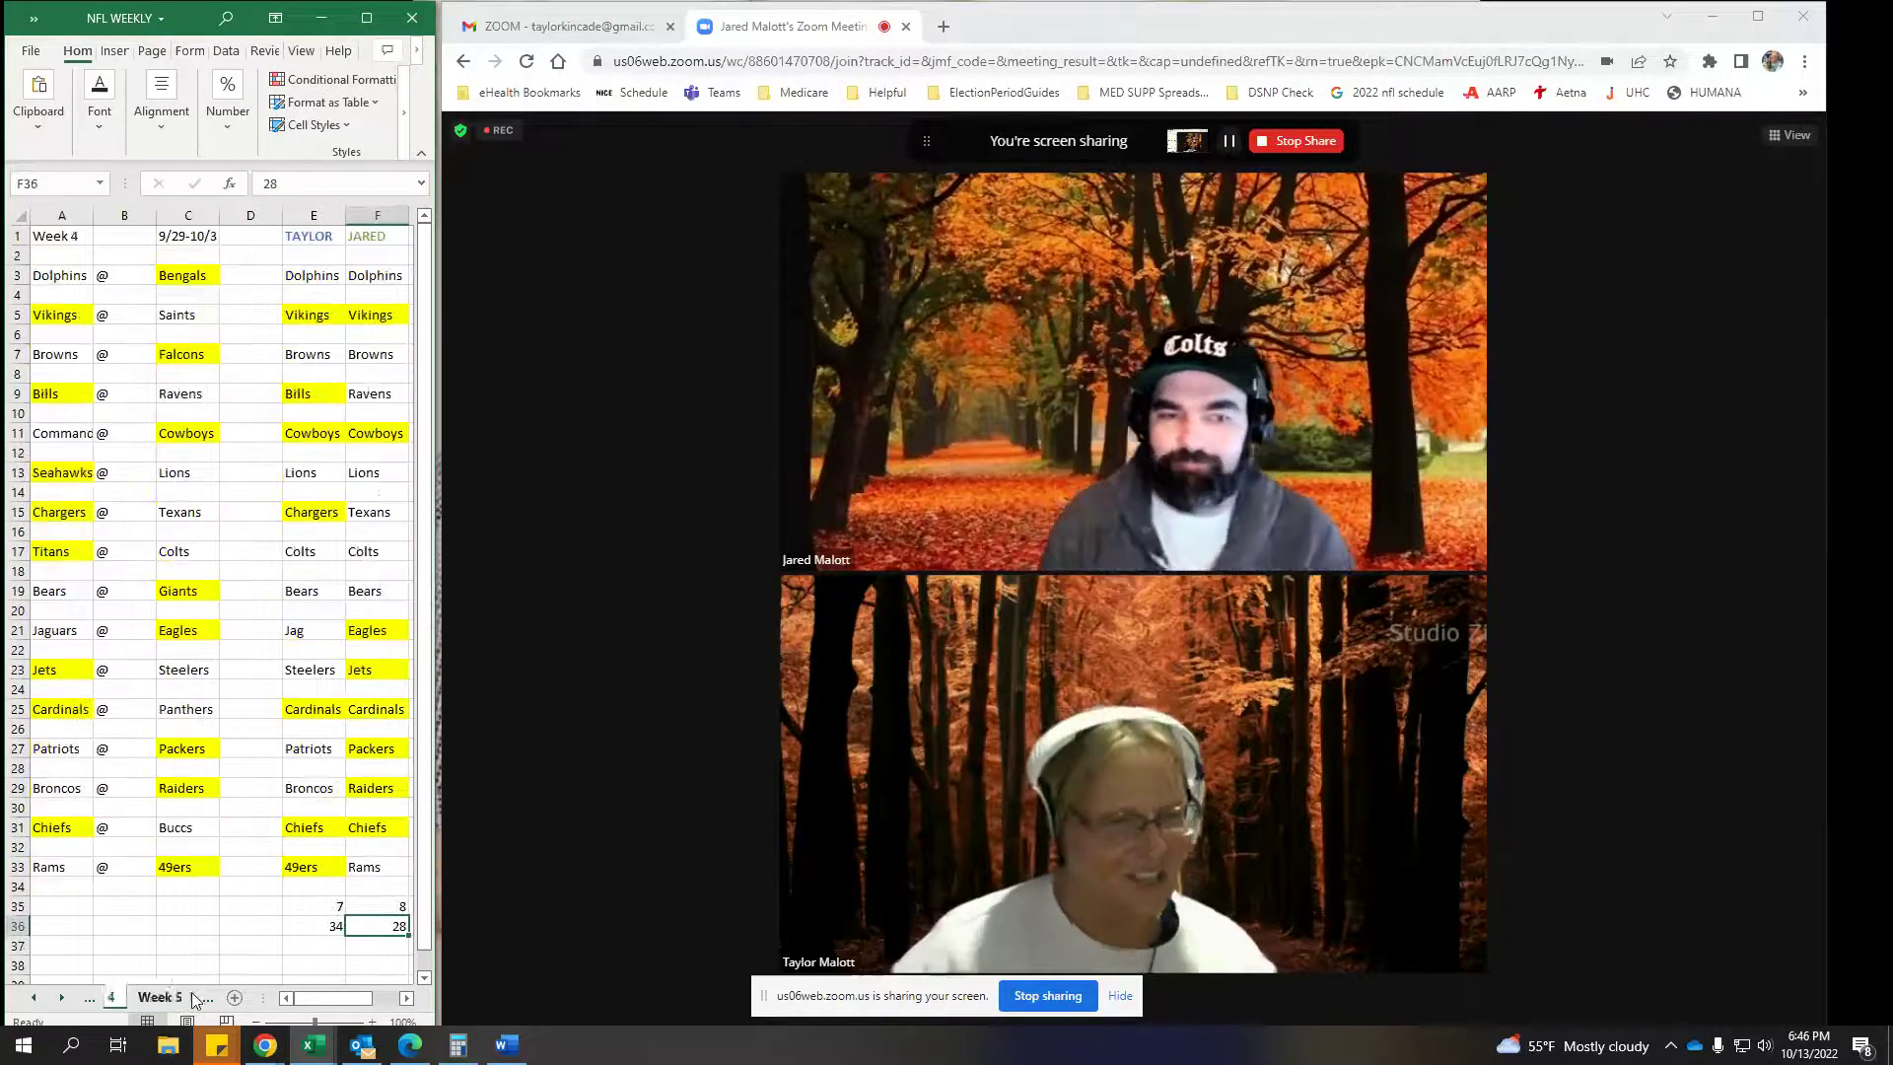
left_click(195, 999)
left_click(187, 996)
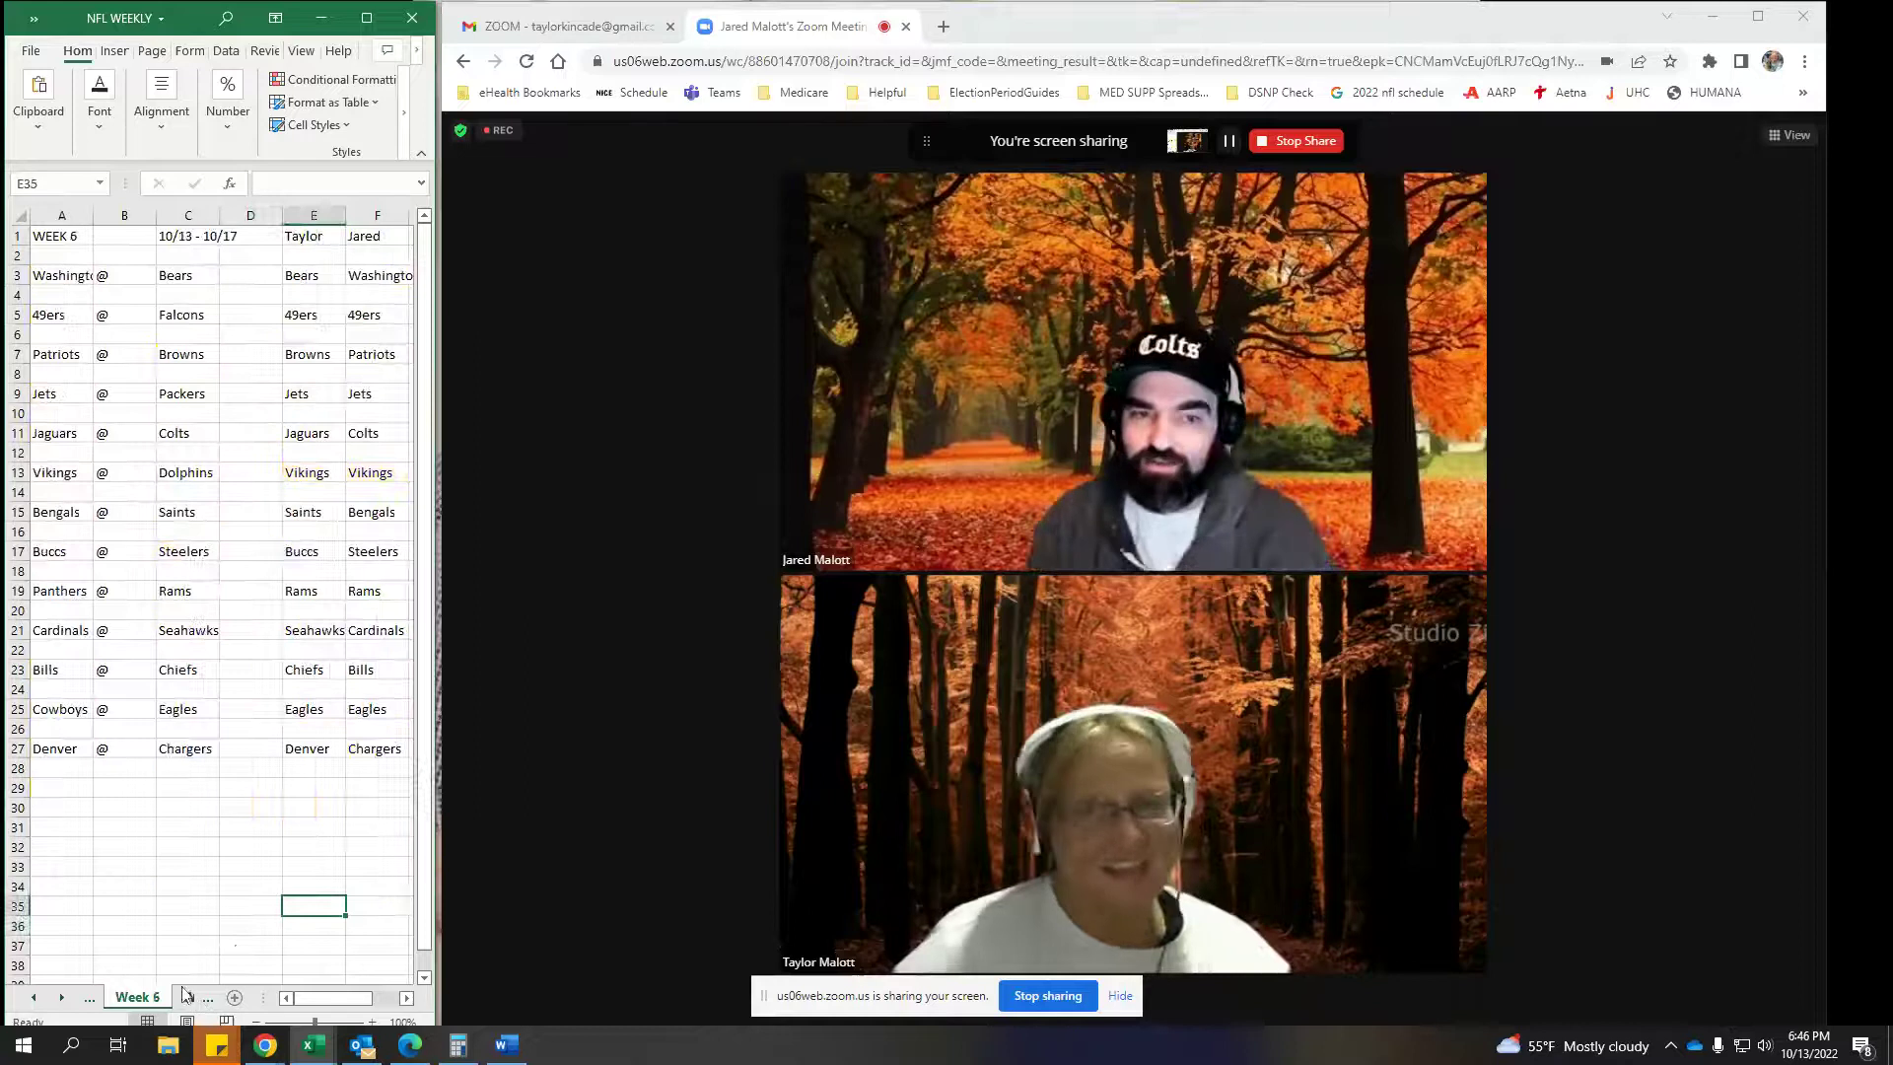
mouse_move(1035, 1030)
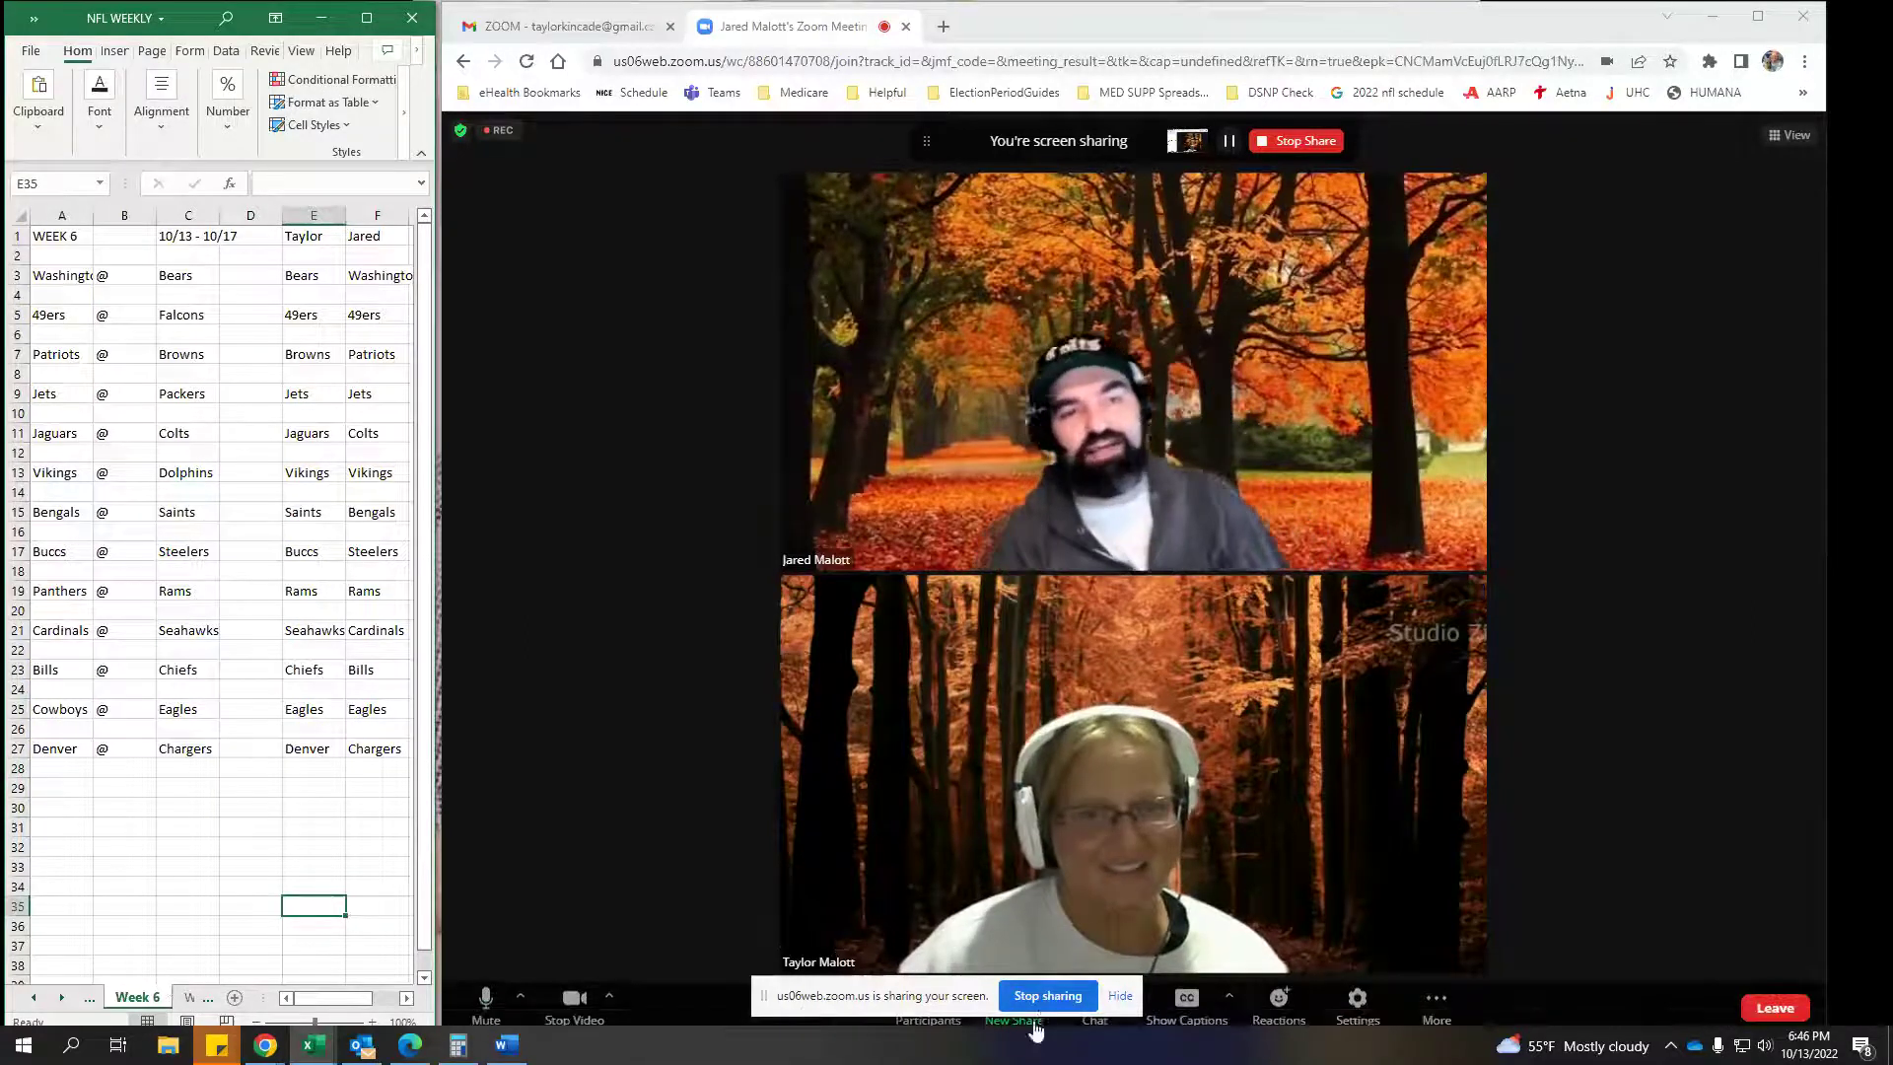